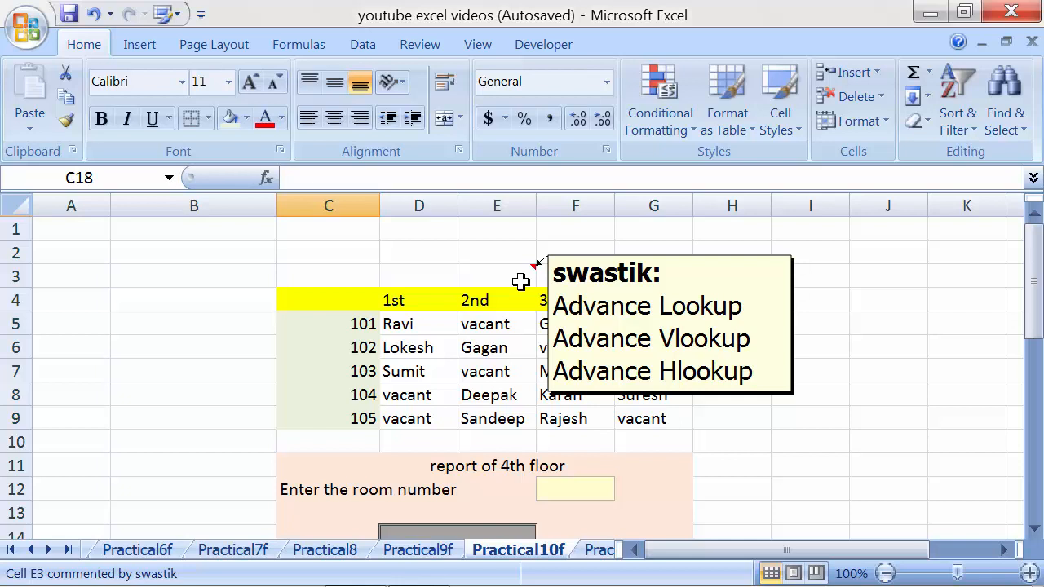
- Examine the room occupancy table in C4:G9 by room number and floor, and the room number input cell of the 4th floor report
scroll(527, 466, "down", 3)
left_click(523, 470)
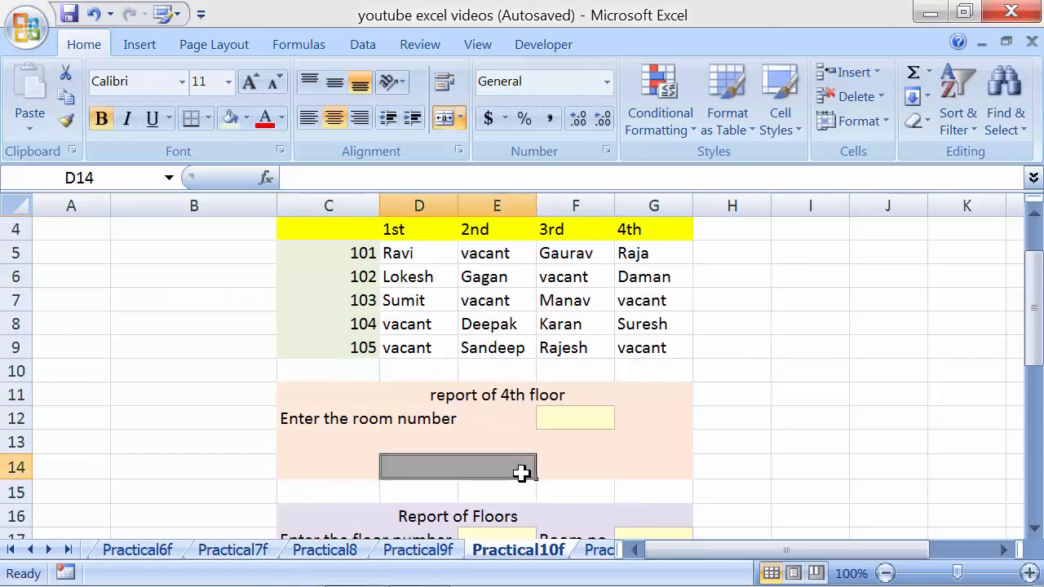
scroll(523, 471, "up", 3)
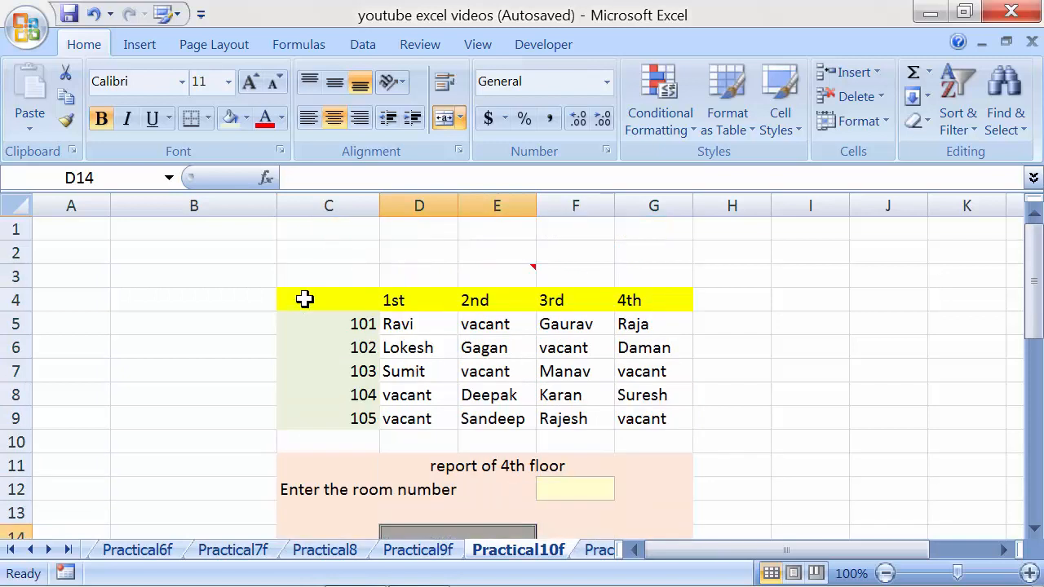
left_click_drag(303, 299, 615, 432)
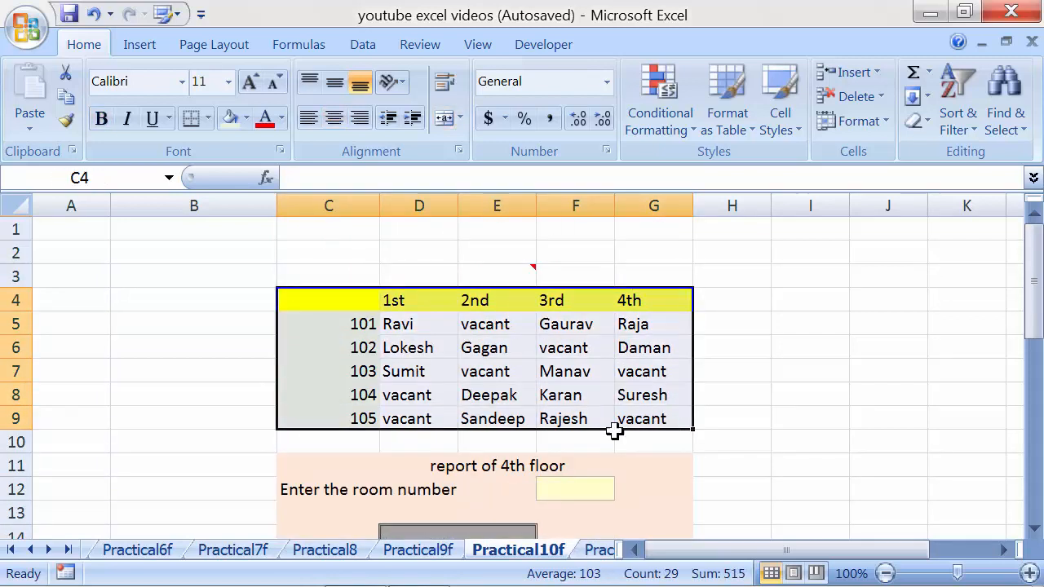
left_click(494, 369)
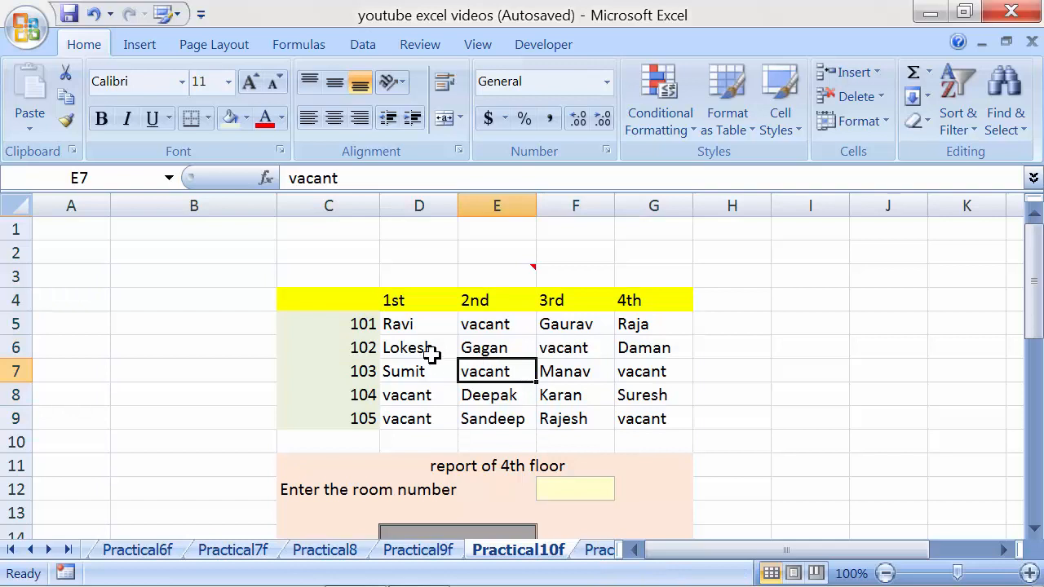
left_click(336, 322)
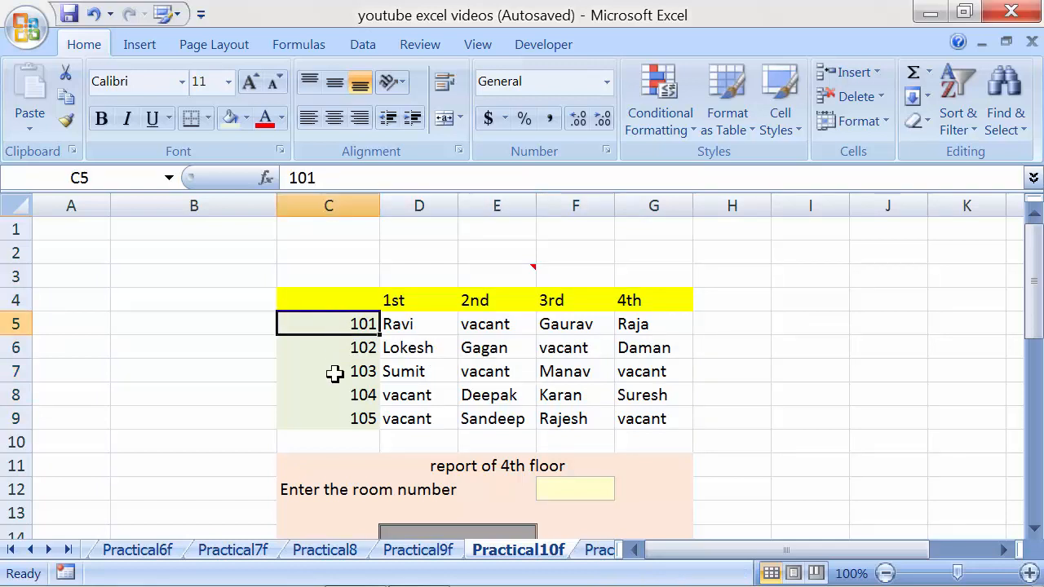
left_click(388, 301)
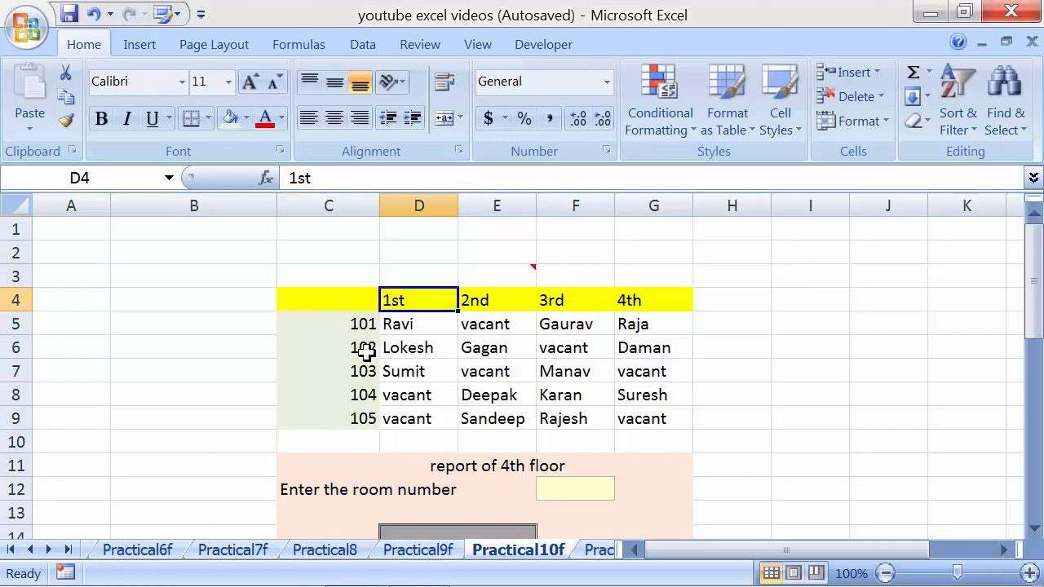
left_click(394, 326)
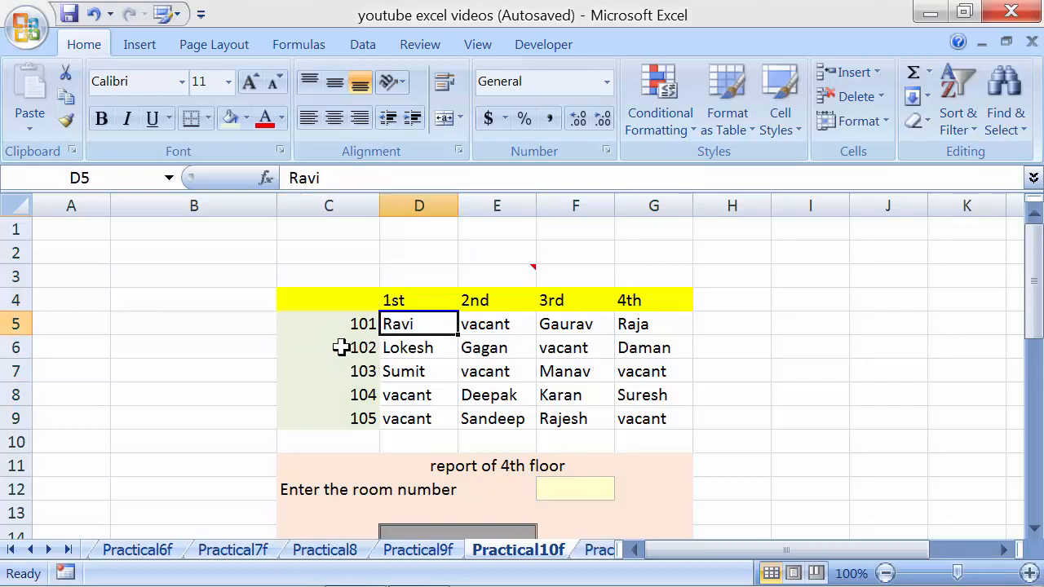
left_click(459, 302)
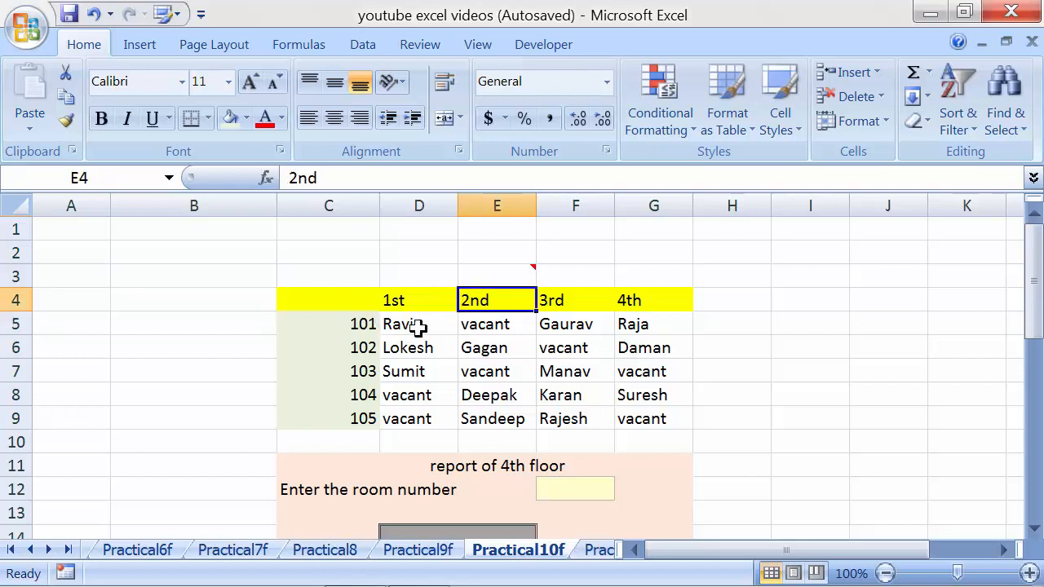
left_click(354, 324)
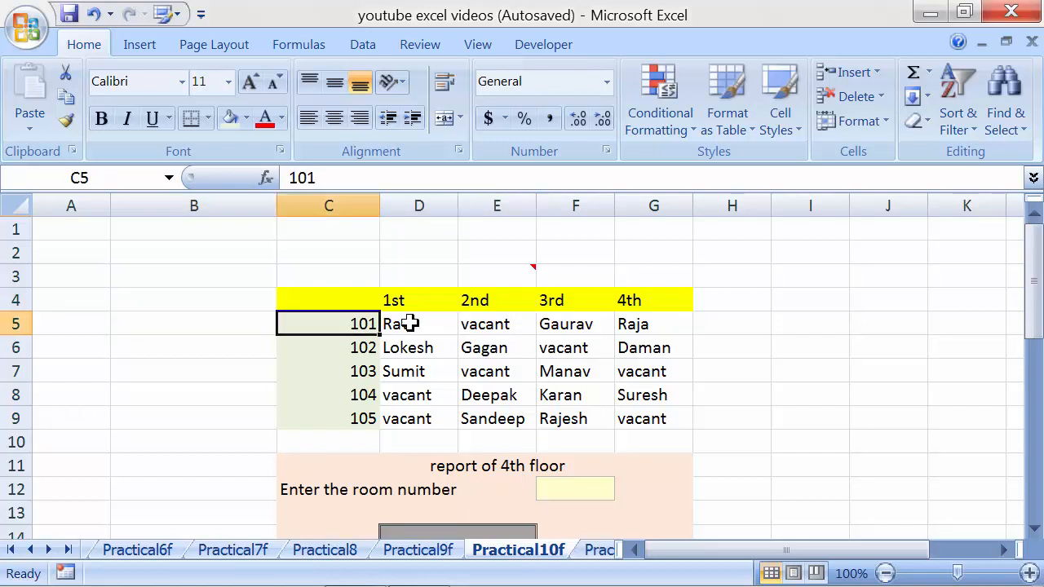
left_click(469, 323)
left_click(541, 301)
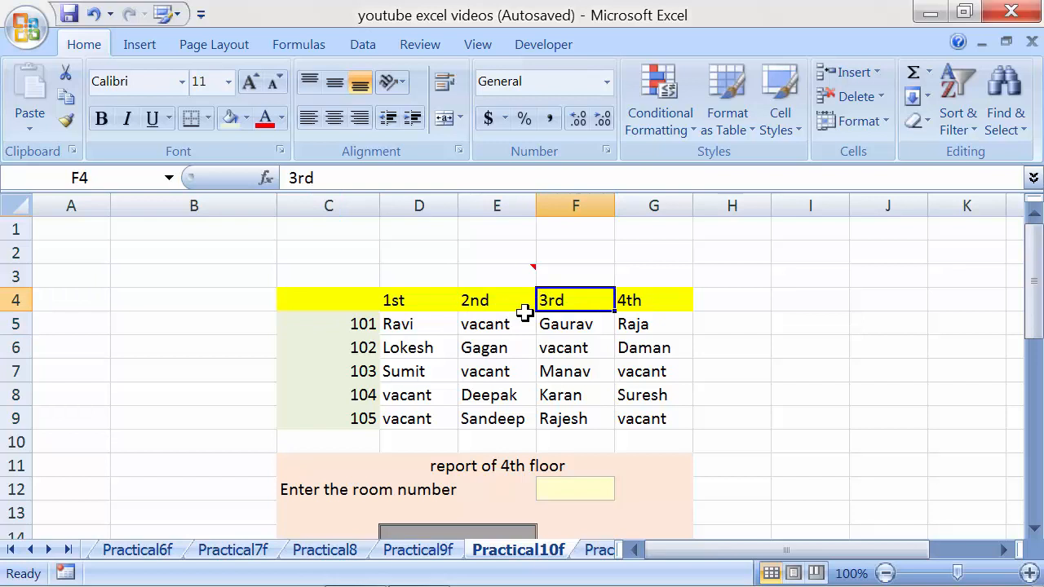
left_click(368, 325)
left_click(553, 330)
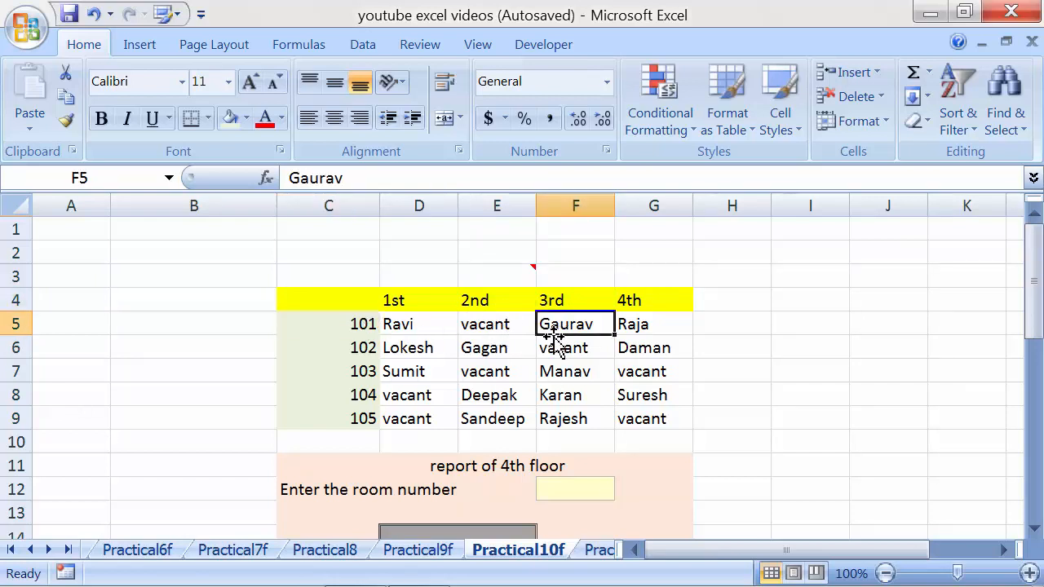
left_click(634, 300)
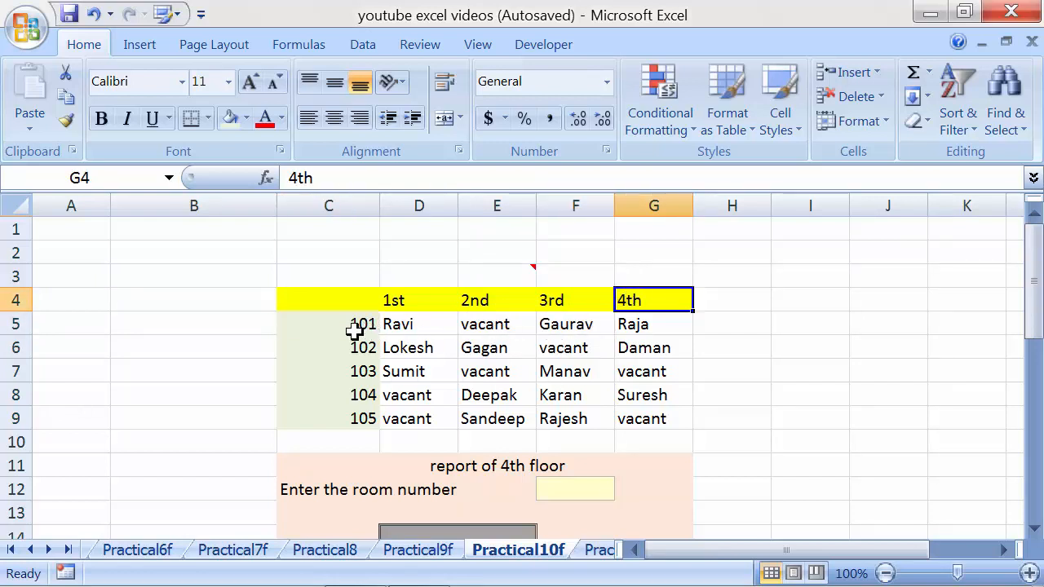
left_click(351, 329)
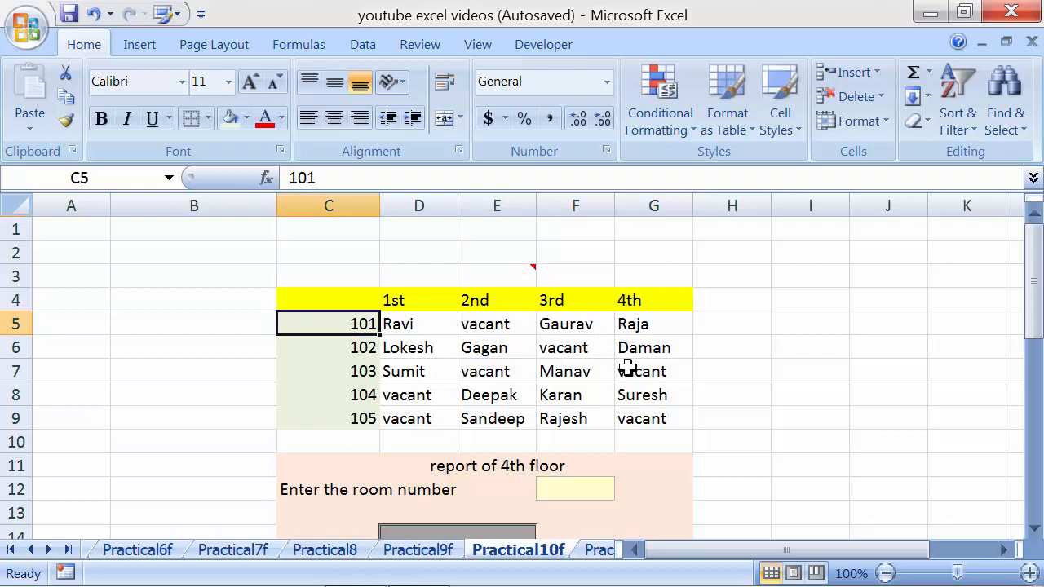
left_click(637, 326)
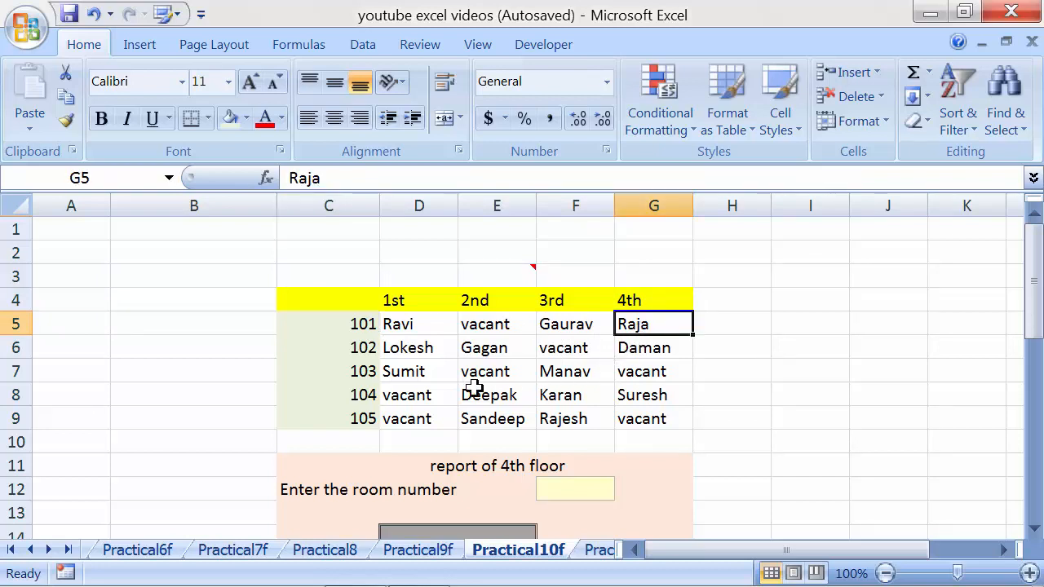
left_click_drag(348, 308, 646, 415)
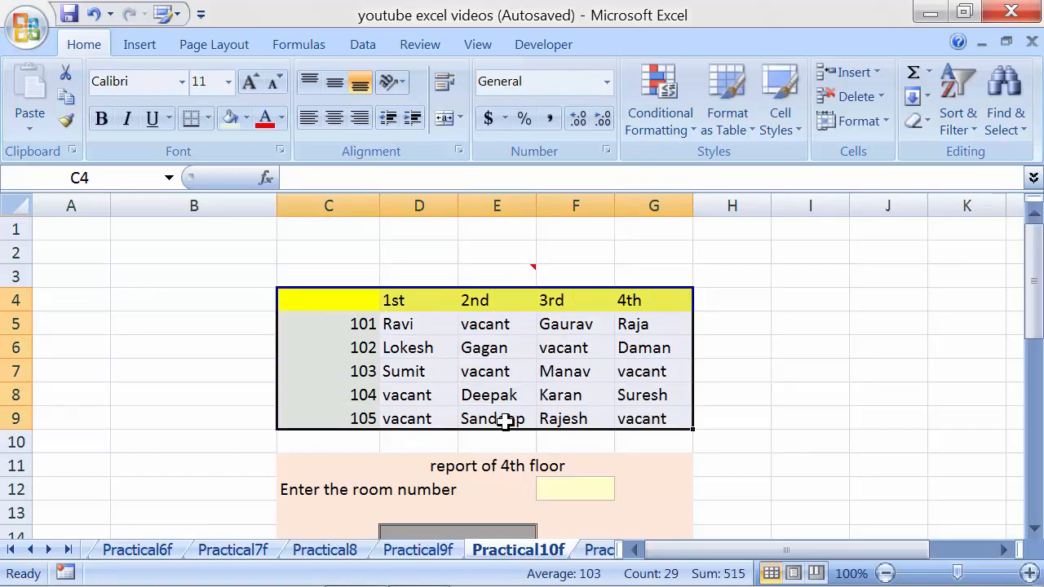
left_click(477, 398)
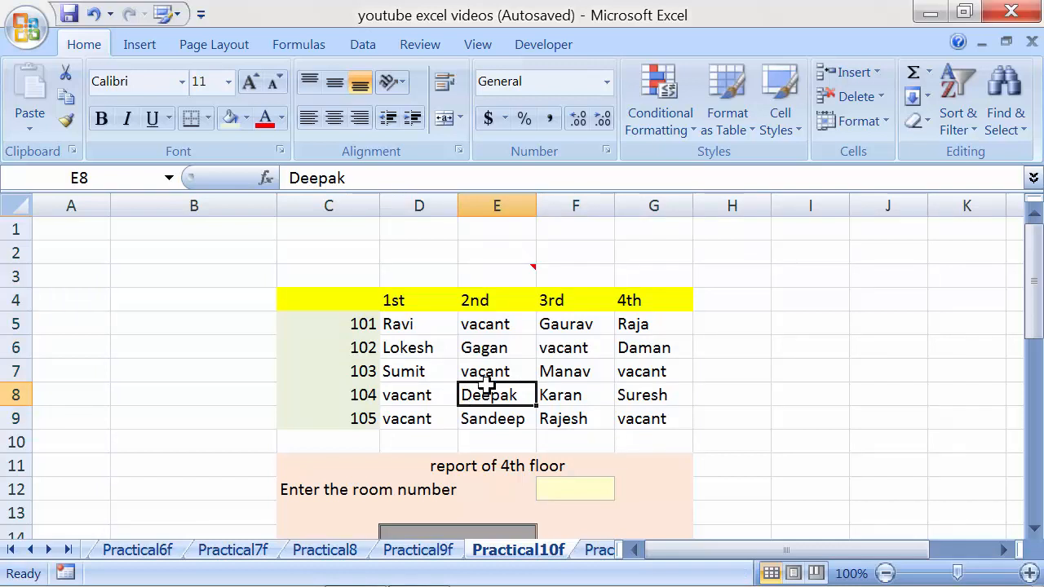
left_click(495, 371)
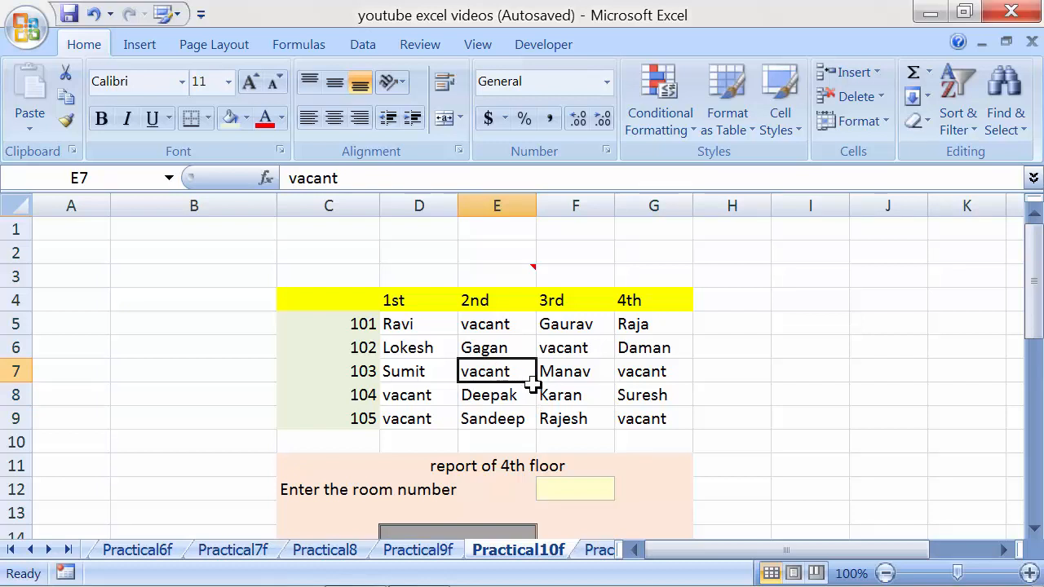
scroll(532, 383, "down", 2)
scroll(532, 383, "up", 1)
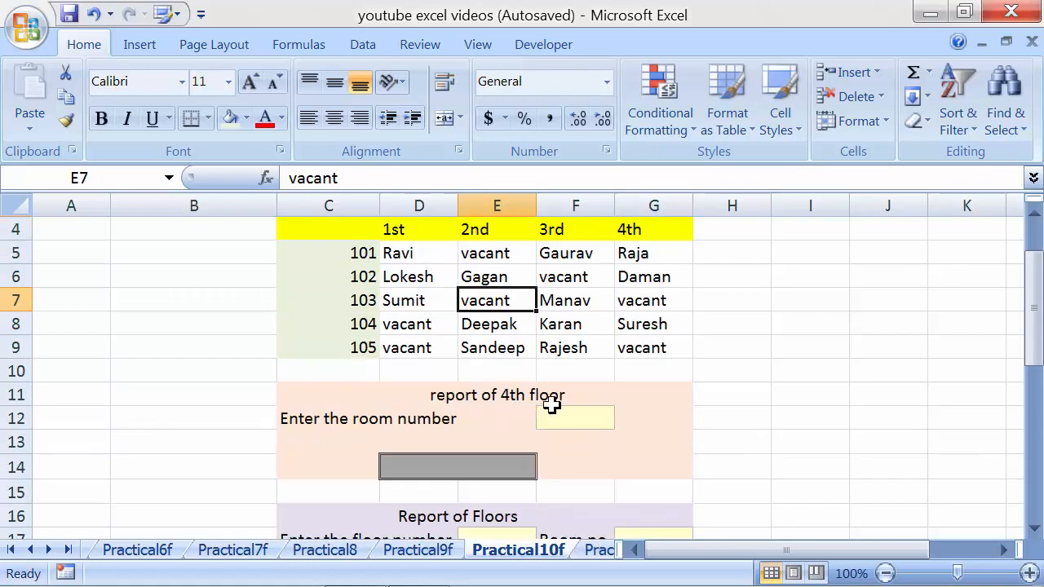
left_click(563, 418)
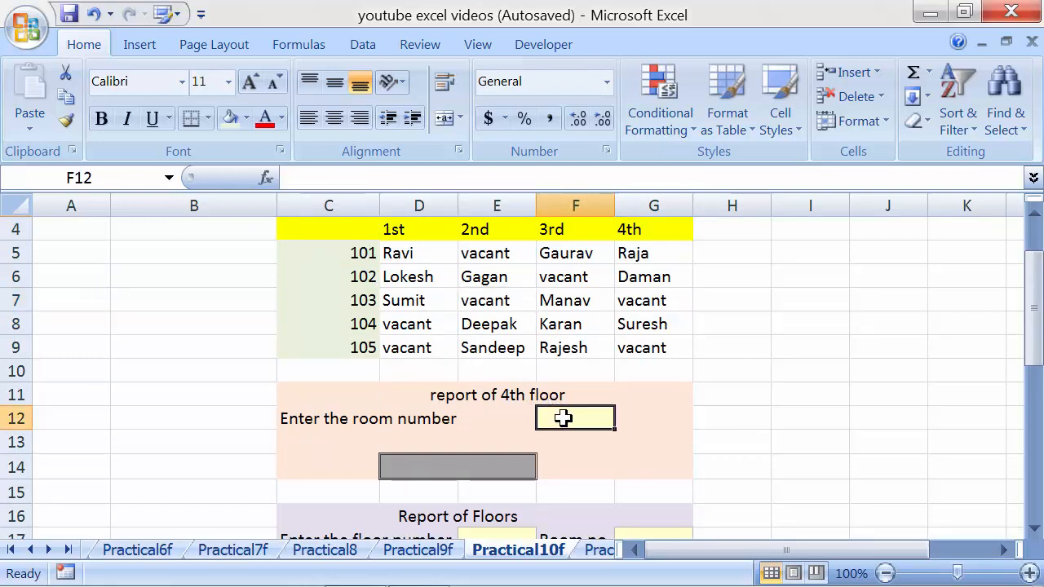
scroll(563, 418, "up", 1)
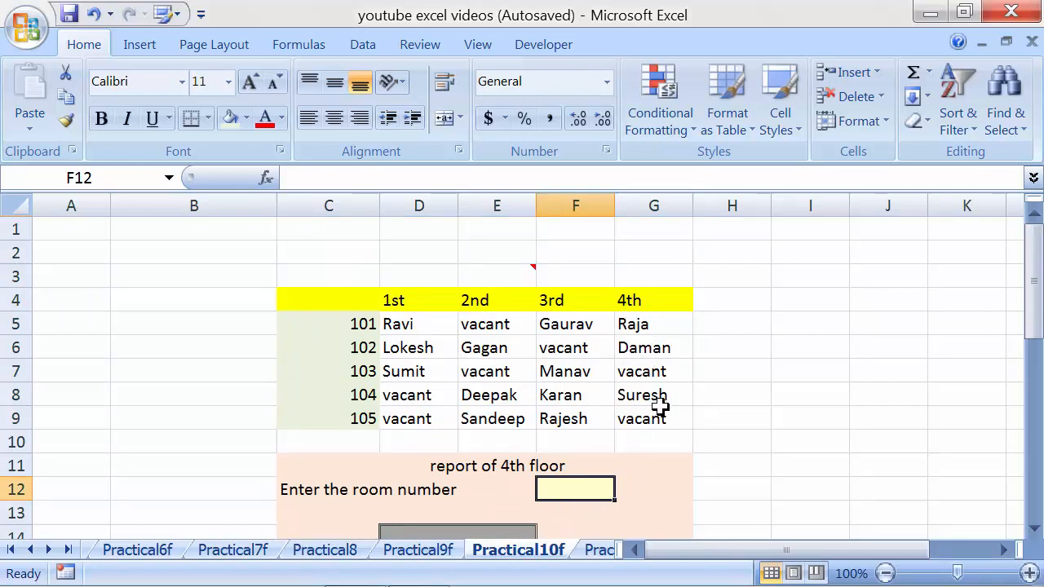
scroll(661, 408, "down", 1)
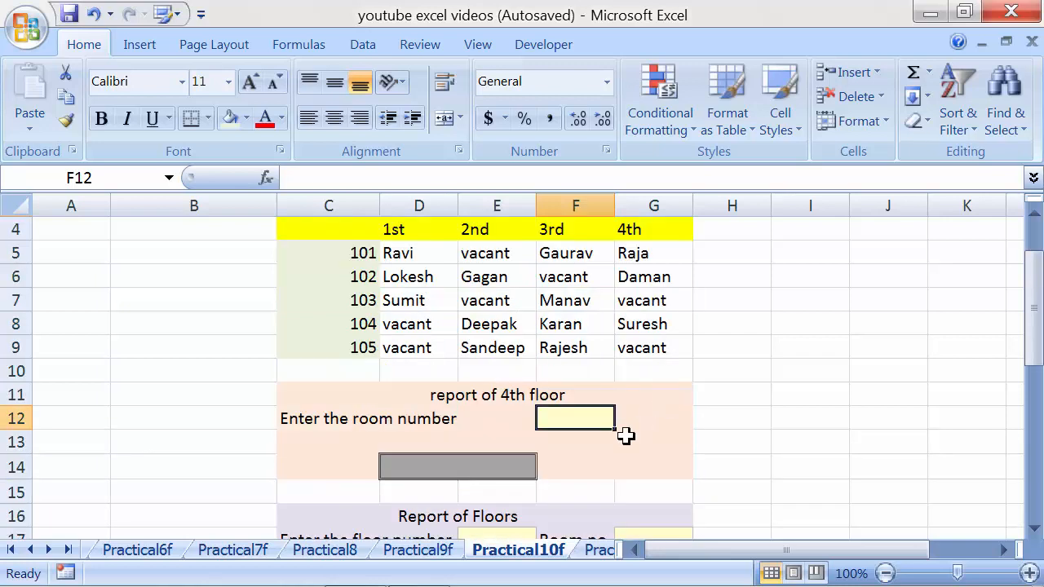
- Begin a LOOKUP formula in merged result cell D14 of the 4th floor report, using room number cell F12 as the lookup value
left_click(475, 469)
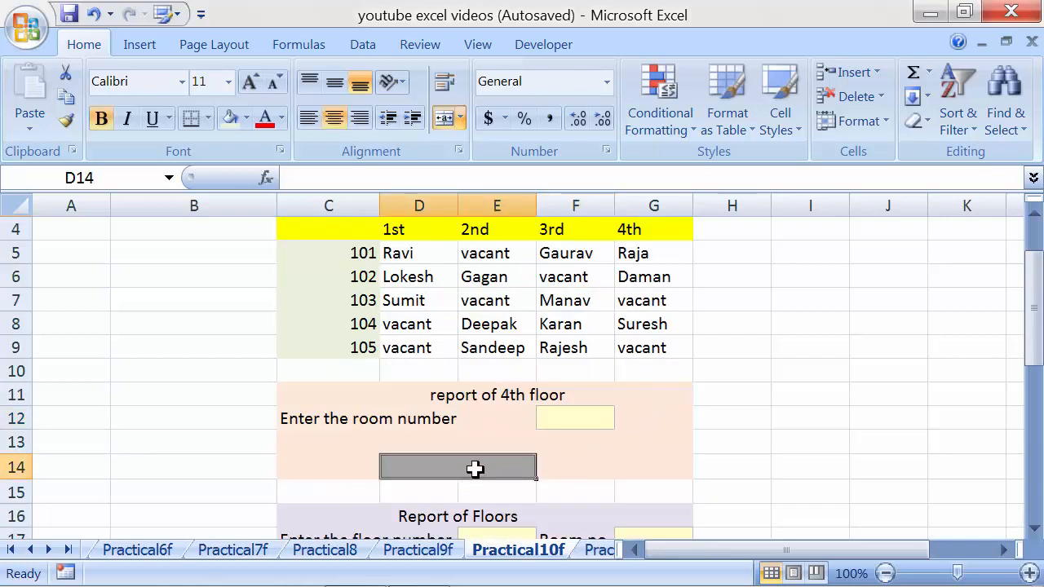
type("=lo")
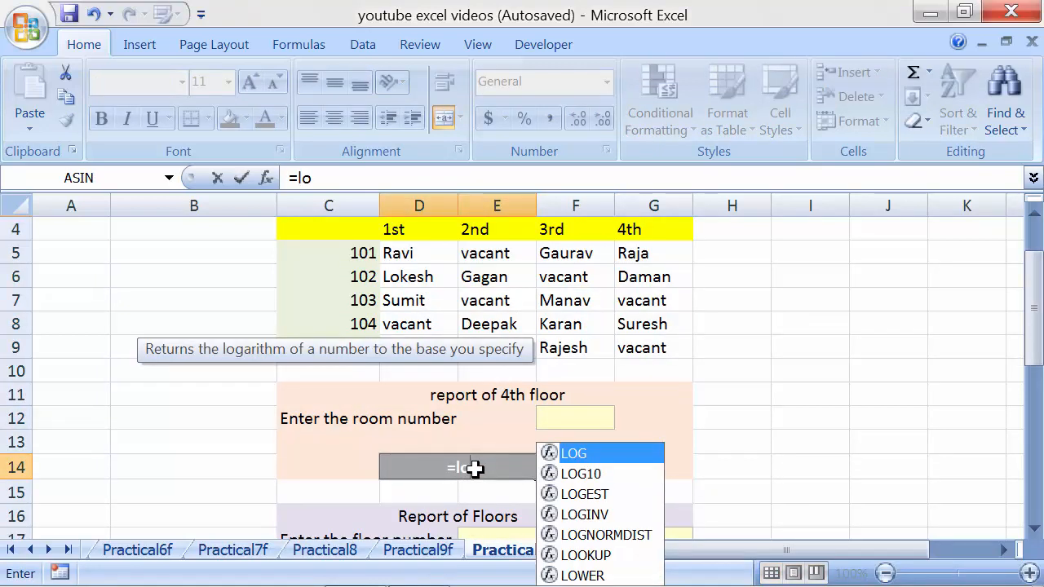
type("okup")
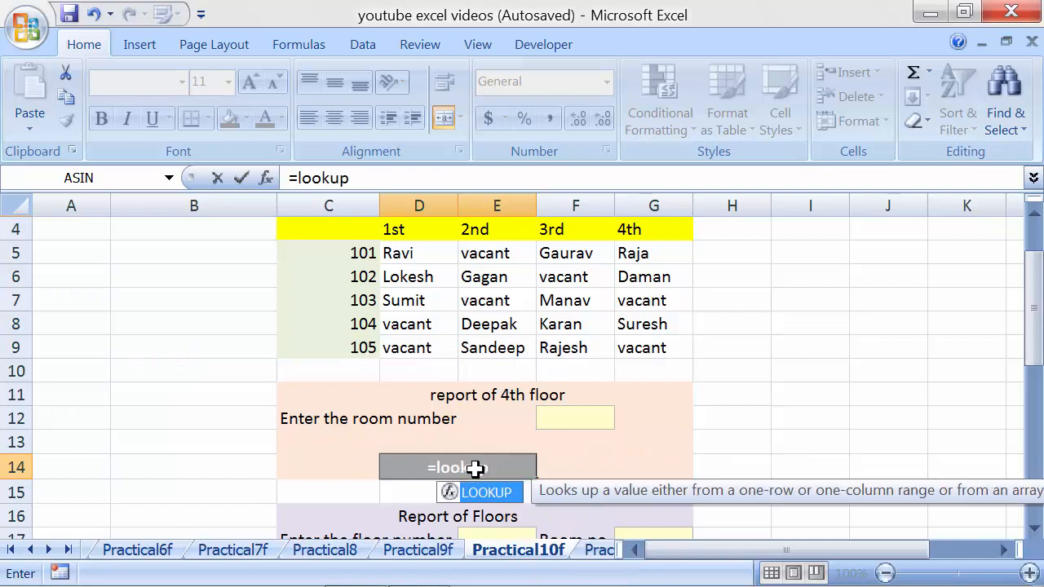
type("(")
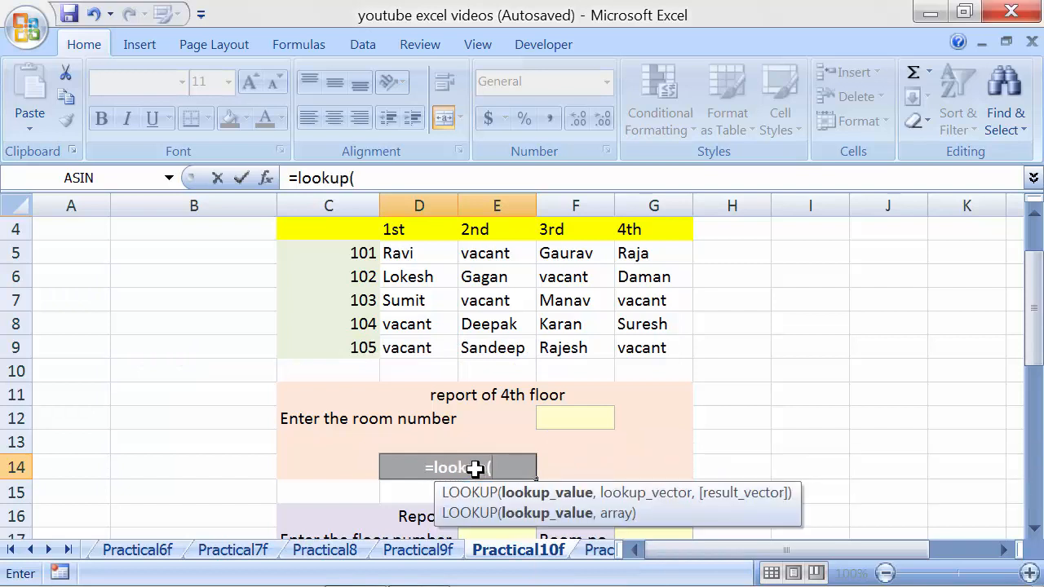
left_click(563, 423)
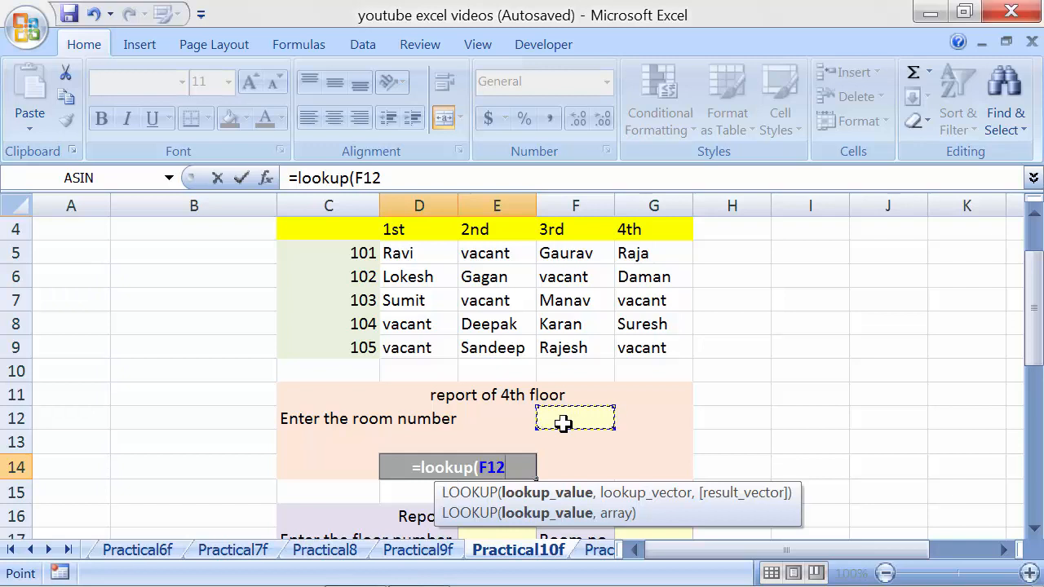
type(",")
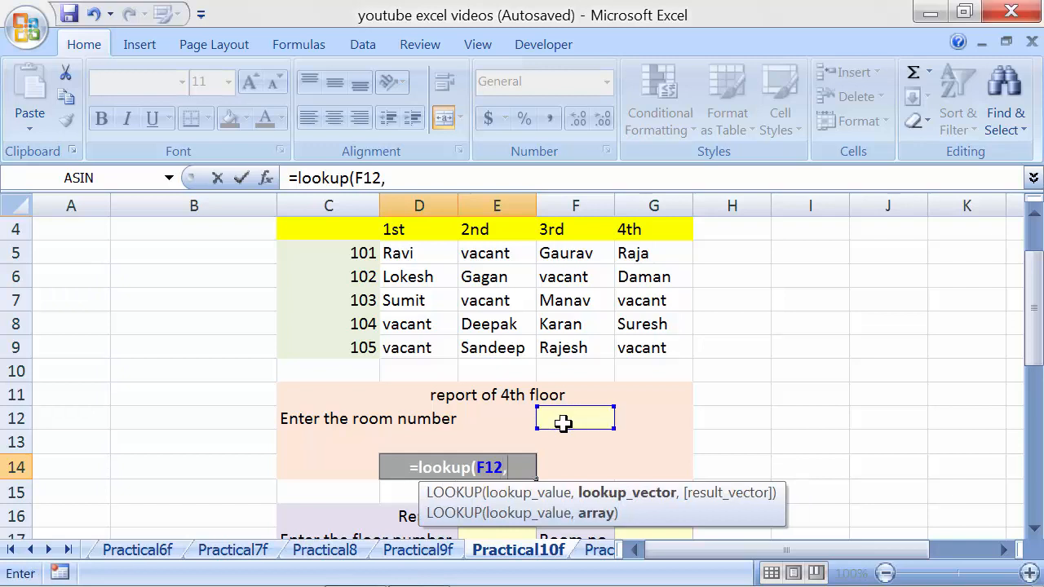
scroll(561, 423, "up", 1)
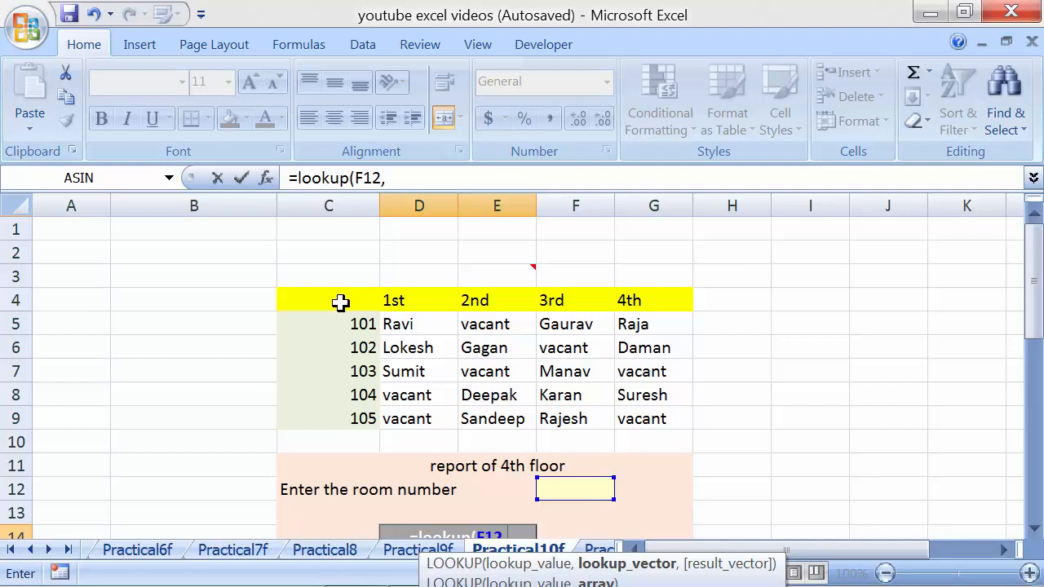
left_click_drag(340, 302, 636, 408)
scroll(636, 408, "down", 1)
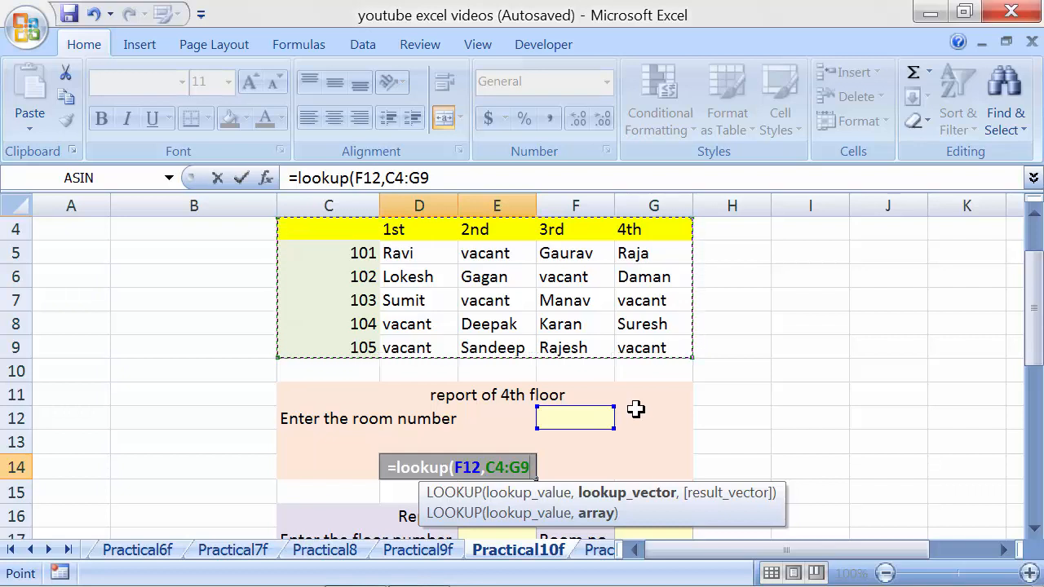
key("BackSpace")
key("BackSpace")
key("BackSpace")
key("BackSpace")
key("BackSpace")
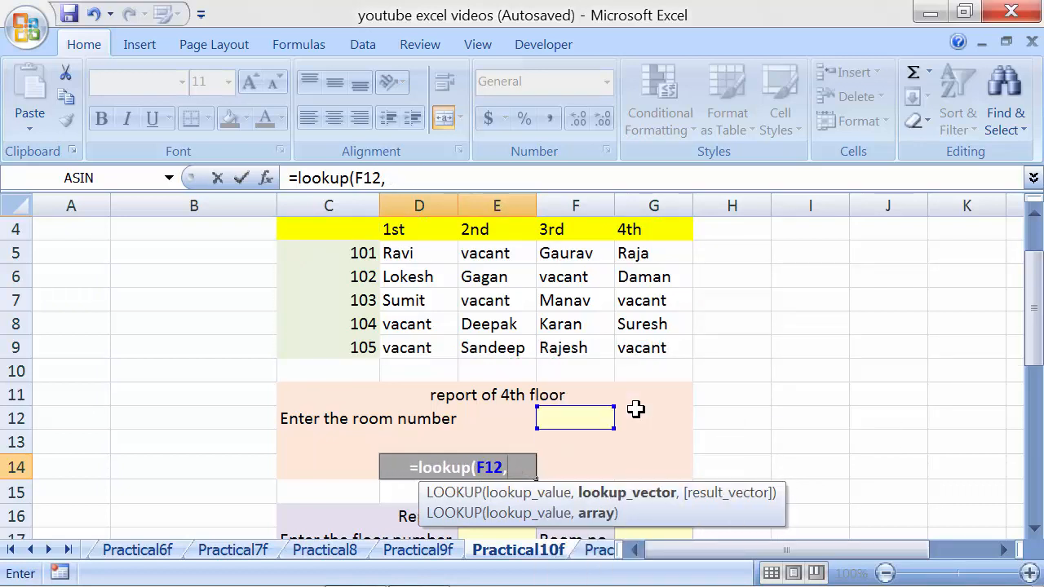
- Add the room number column C4:C9 as the LOOKUP formula's lookup vector and advance to the result vector argument
scroll(636, 410, "up", 1)
left_click(327, 299)
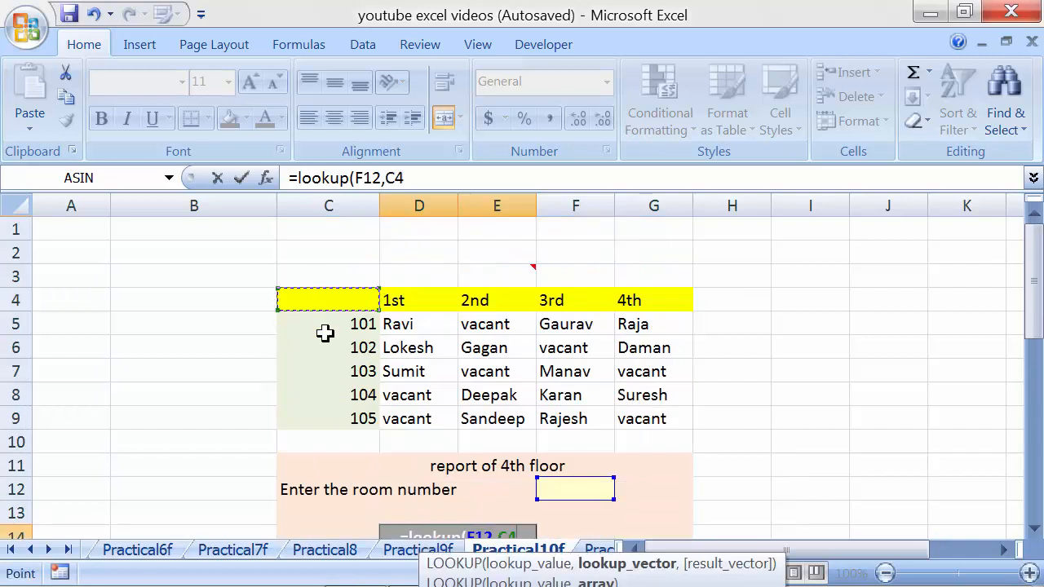
left_click_drag(325, 333, 323, 419)
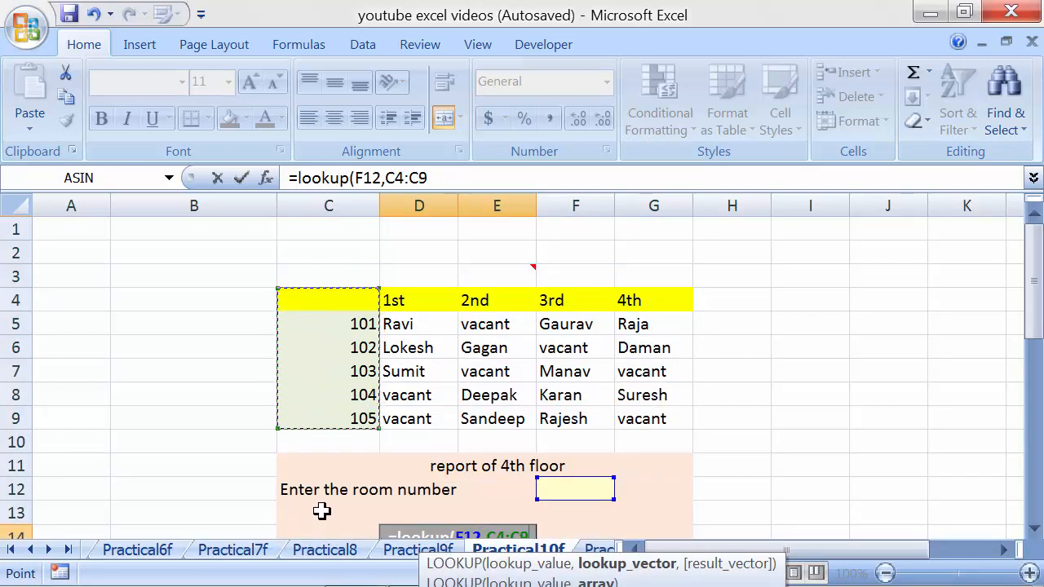
scroll(419, 477, "down", 1)
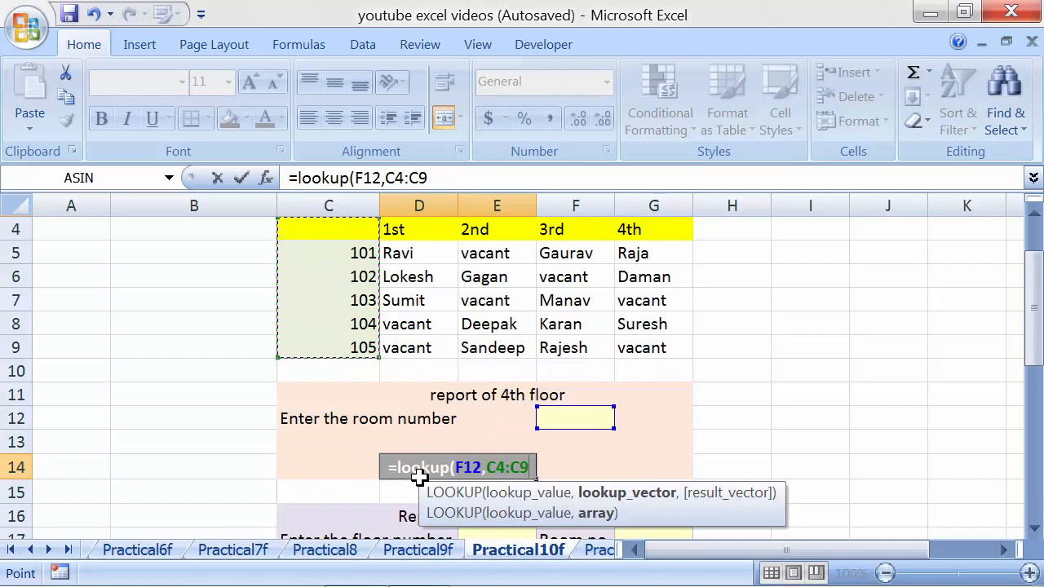
type(",")
scroll(477, 423, "up", 1)
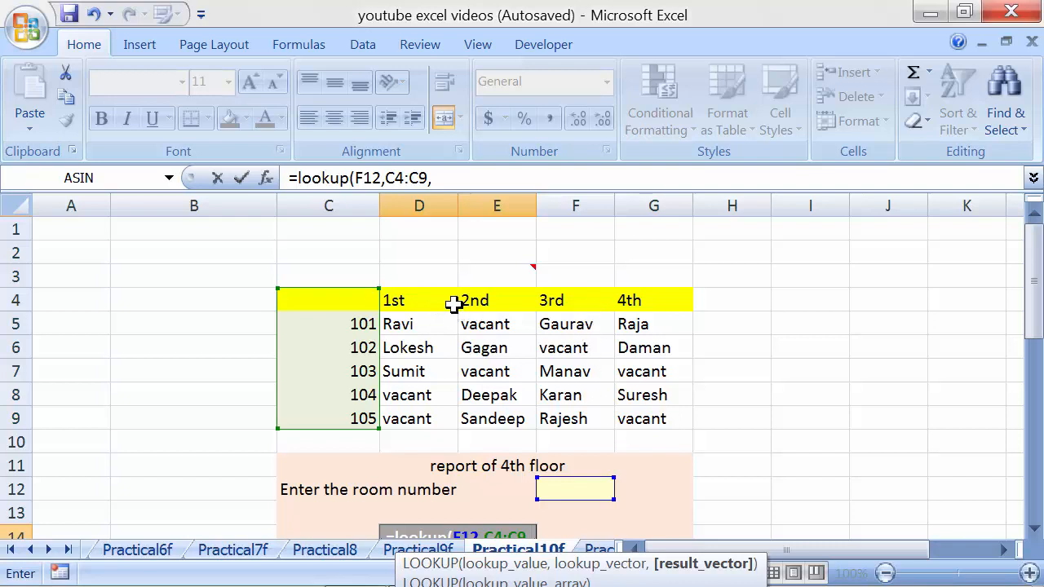
scroll(447, 408, "down", 1)
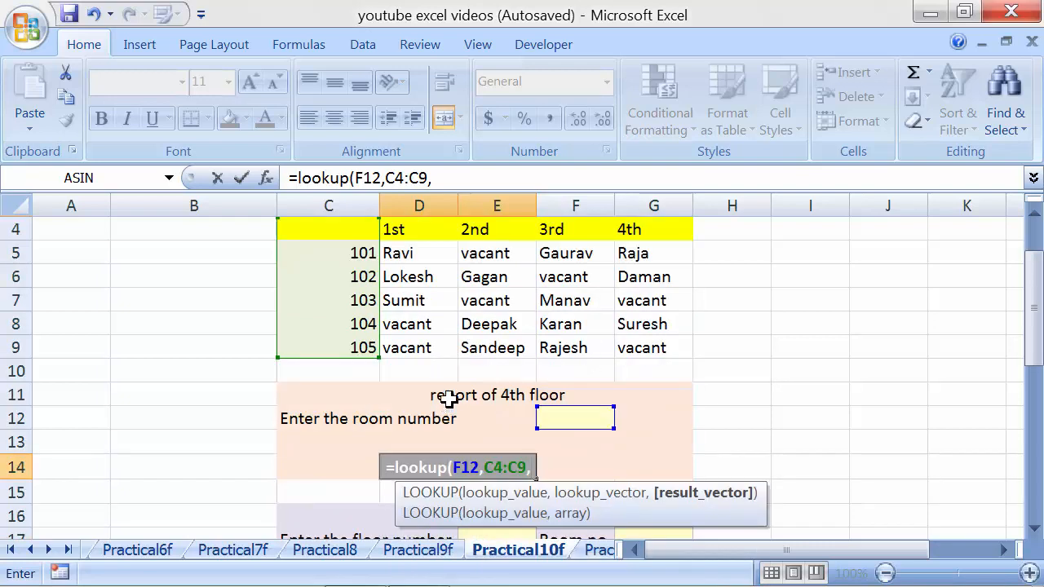
- Add the 1st floor column D4:D9 as the LOOKUP formula's result vector
scroll(449, 391, "up", 1)
left_click(417, 308)
left_click_drag(418, 308, 420, 408)
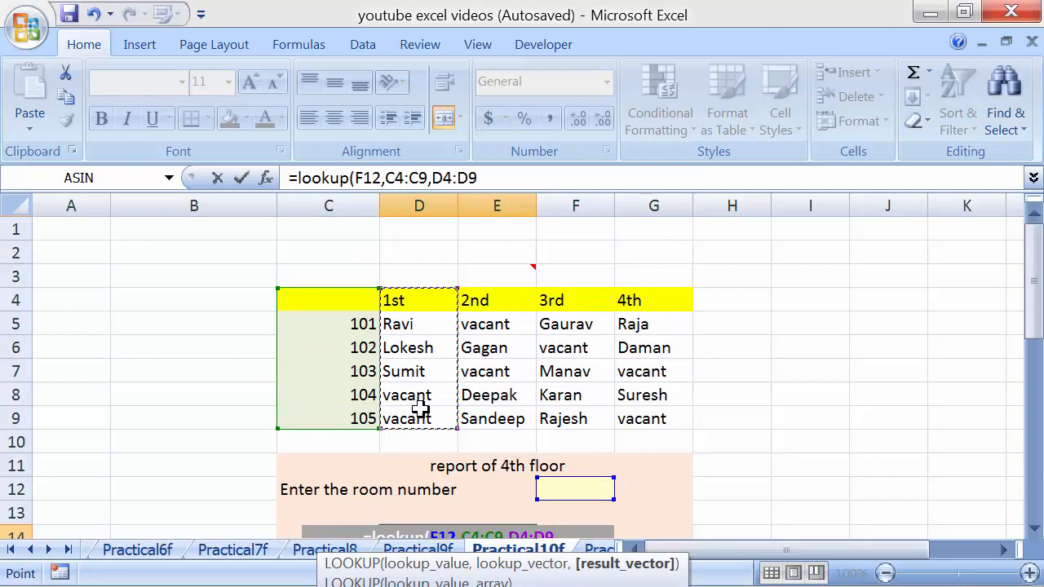
scroll(420, 408, "down", 1)
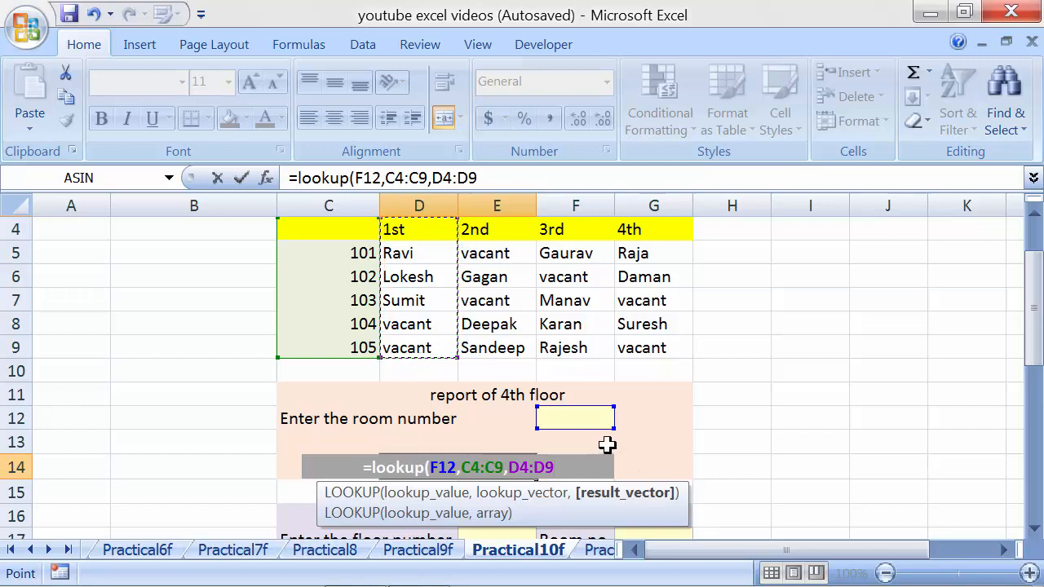
- Remove the lookup and result vector ranges from the LOOKUP formula, keeping only the lookup value F12
key("BackSpace")
key("BackSpace")
key("BackSpace")
key("BackSpace")
key("BackSpace")
key("BackSpace")
key("BackSpace")
key("BackSpace")
key("BackSpace")
key("BackSpace")
key("BackSpace")
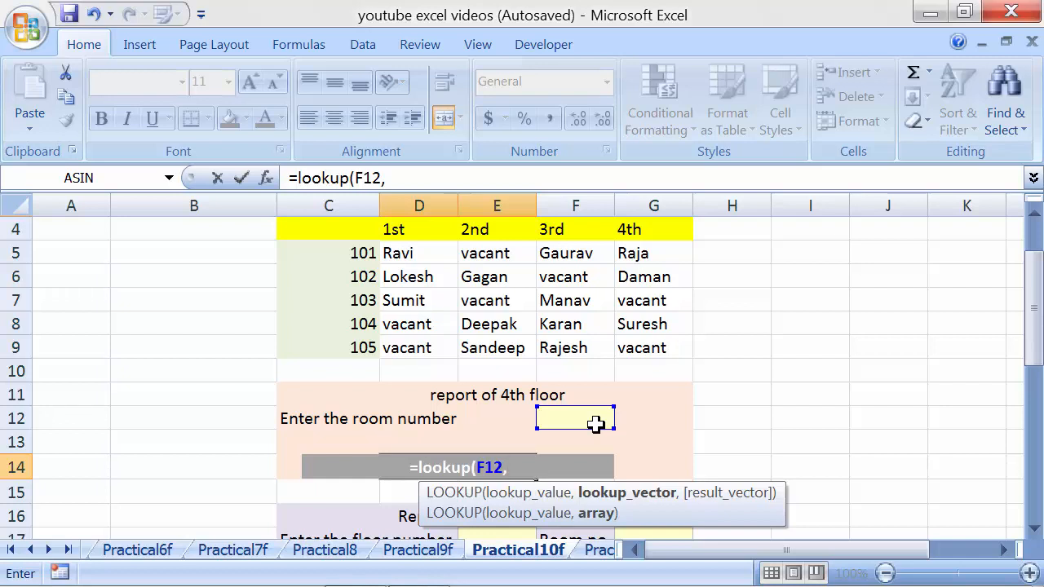
- Set the whole room table C4:G9 as the LOOKUP formula's array, close the parenthesis and enter the formula
scroll(595, 423, "up", 1)
left_click_drag(350, 305, 351, 325)
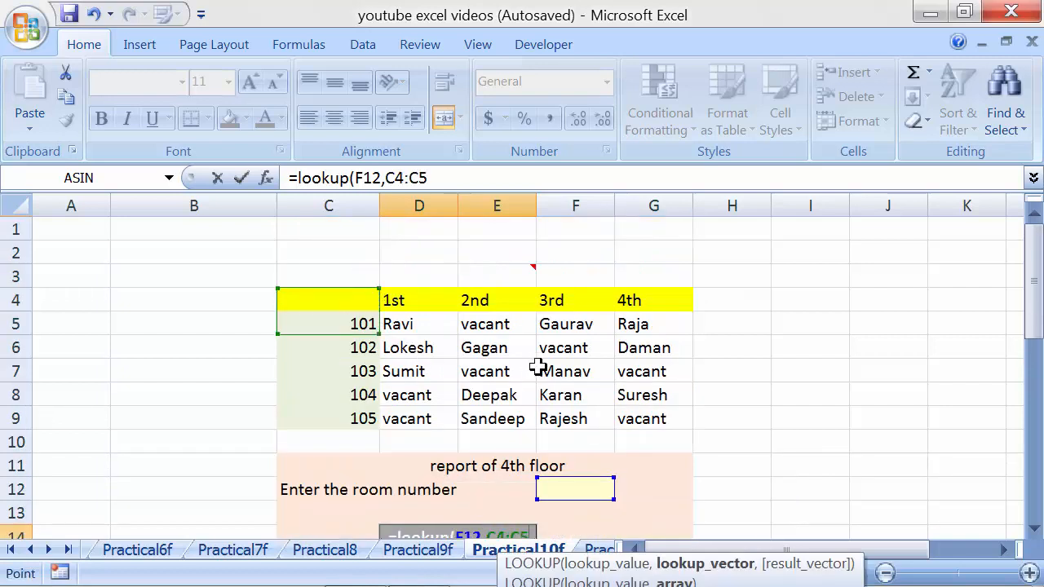
left_click_drag(538, 369, 624, 417)
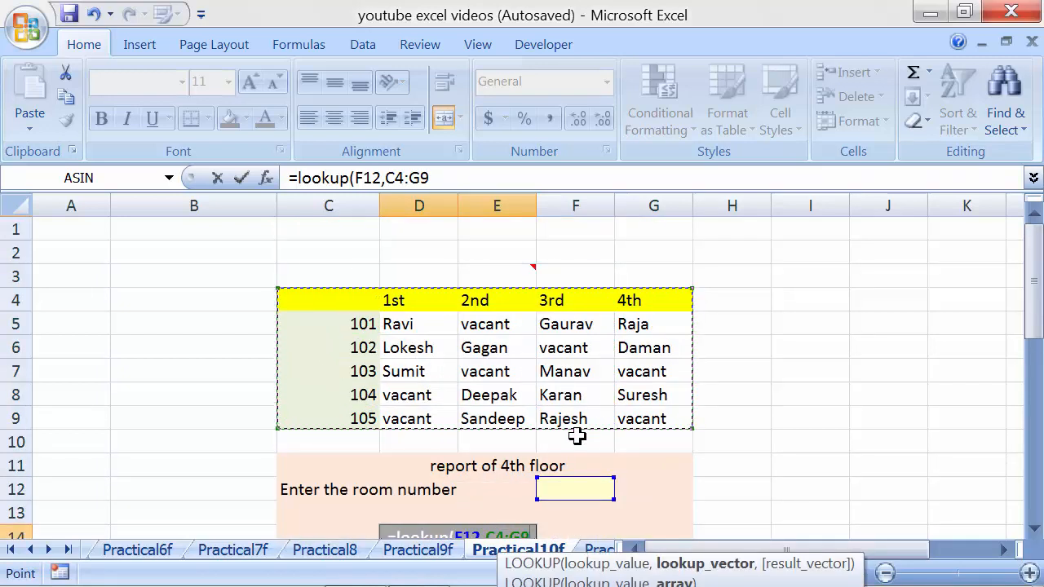
scroll(577, 437, "down", 1)
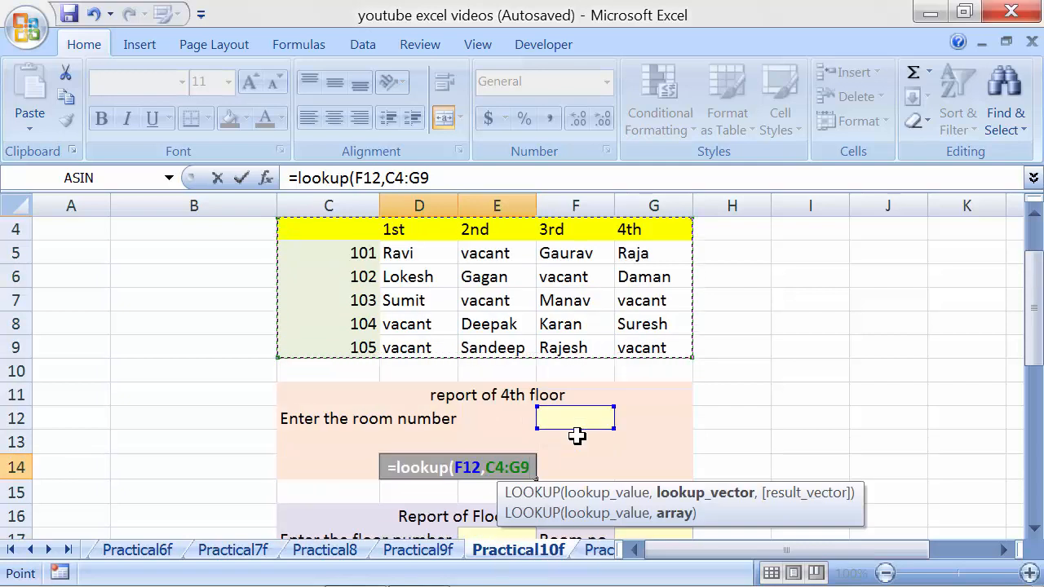
type(")")
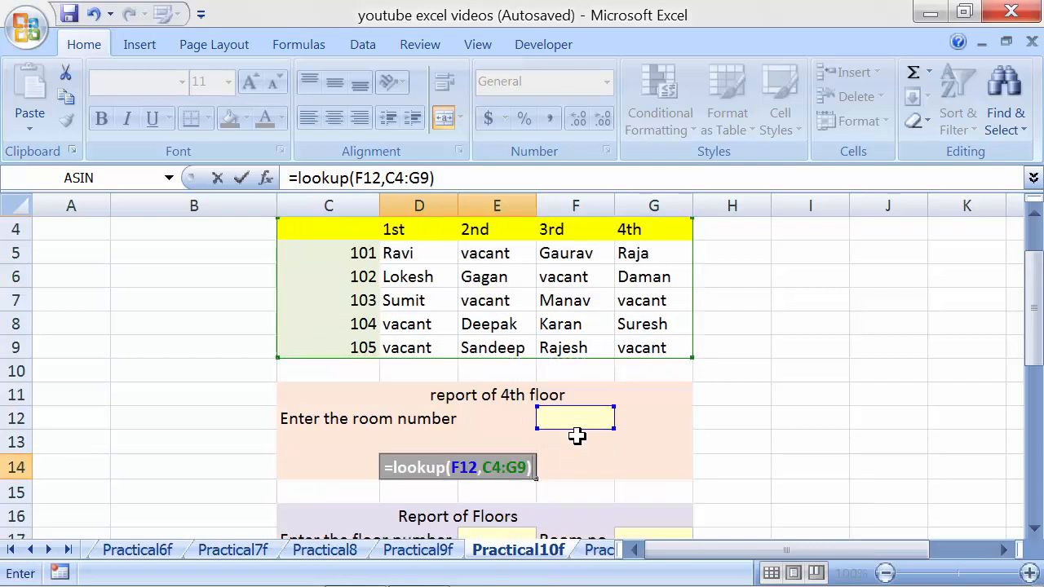
scroll(577, 437, "up", 1)
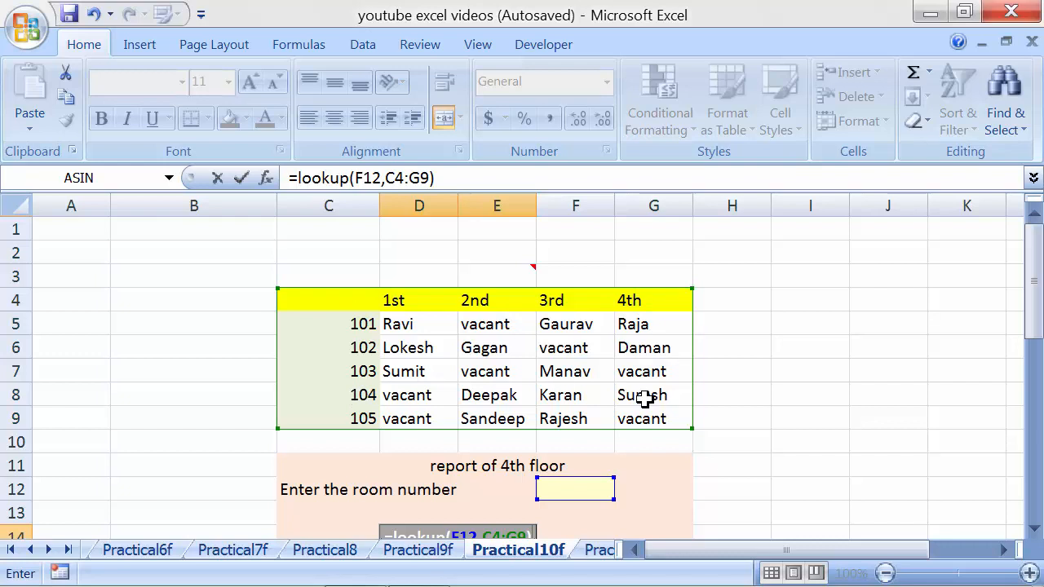
scroll(645, 398, "down", 1)
scroll(645, 398, "up", 1)
scroll(531, 421, "down", 1)
scroll(531, 421, "up", 1)
scroll(589, 407, "down", 1)
key("Return")
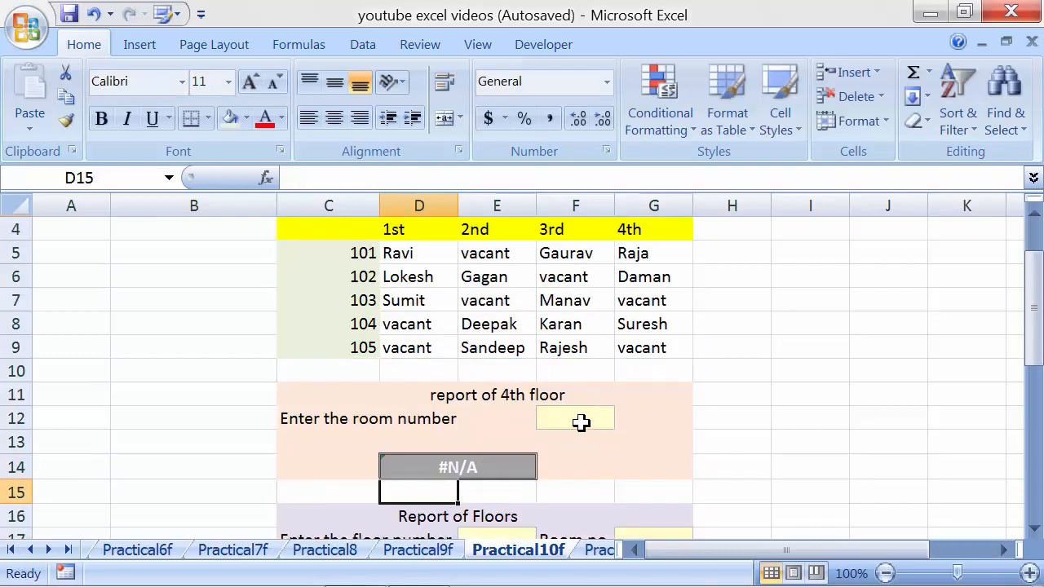
left_click(576, 434)
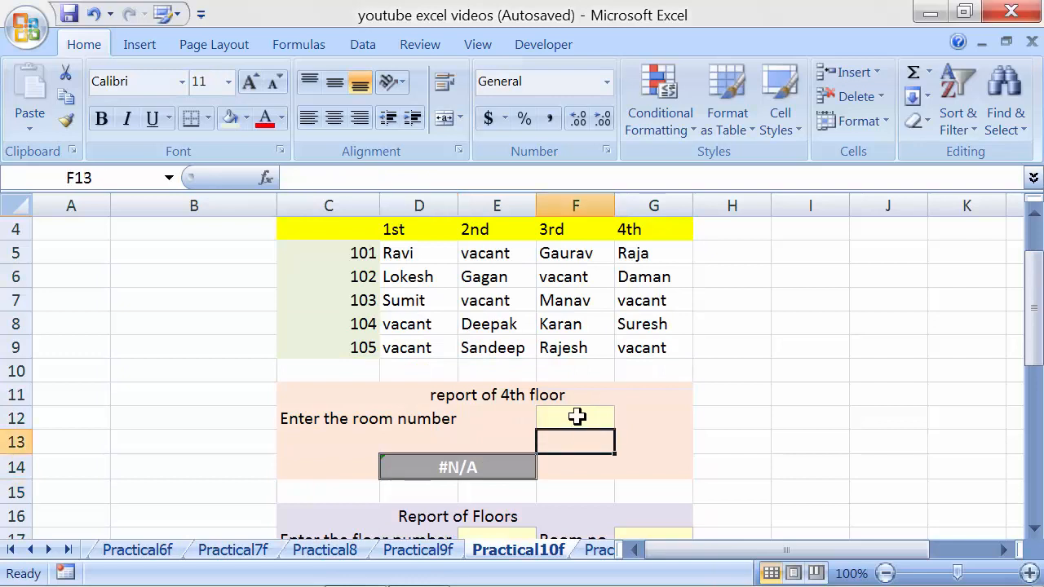
type("103")
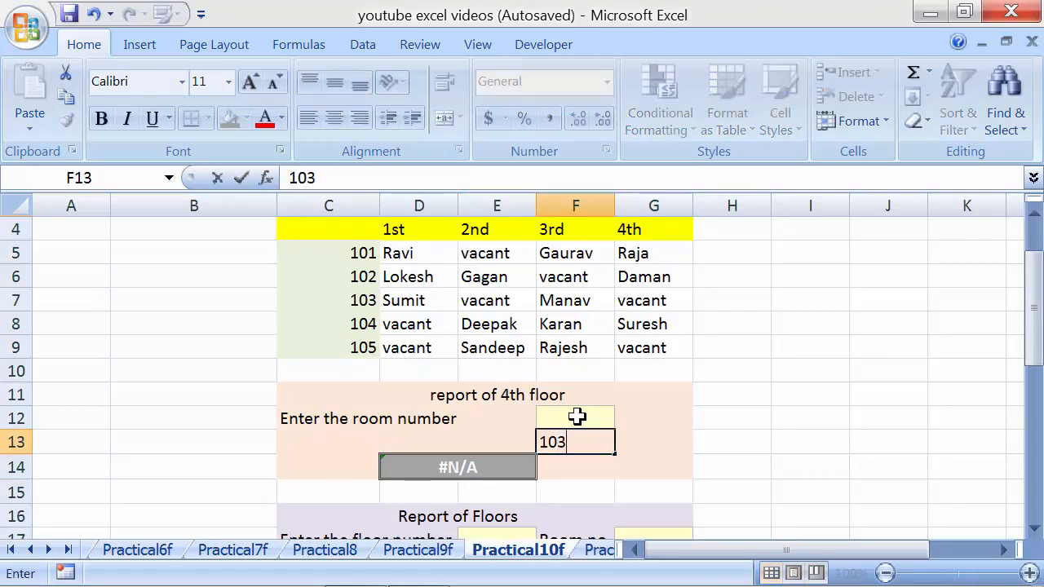
key("Return")
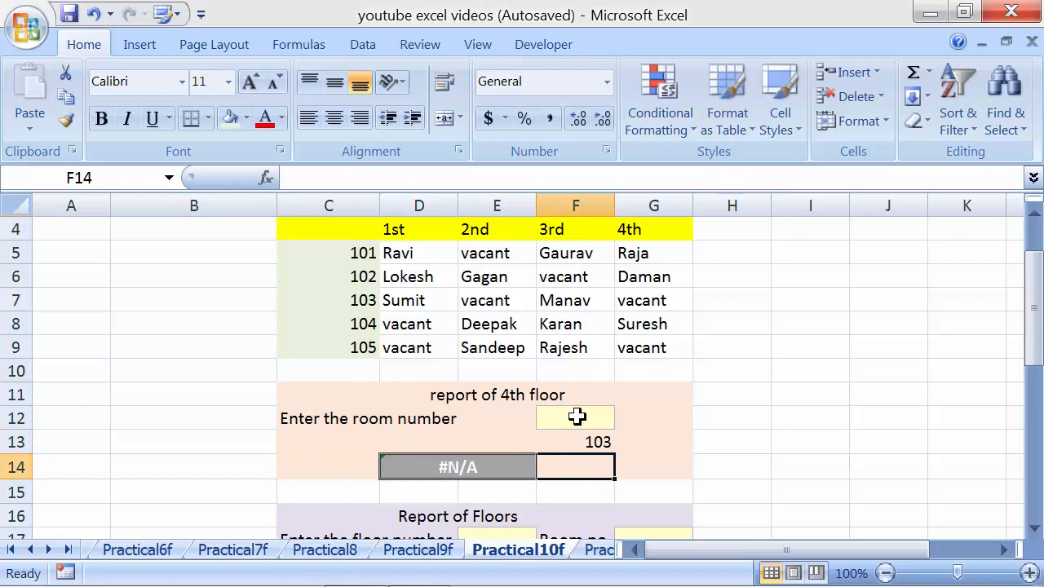
key("Up")
key("Up")
key("Down")
key("Delete")
- Enter room number 103 in cell F12 of the 4th floor report
key("Up")
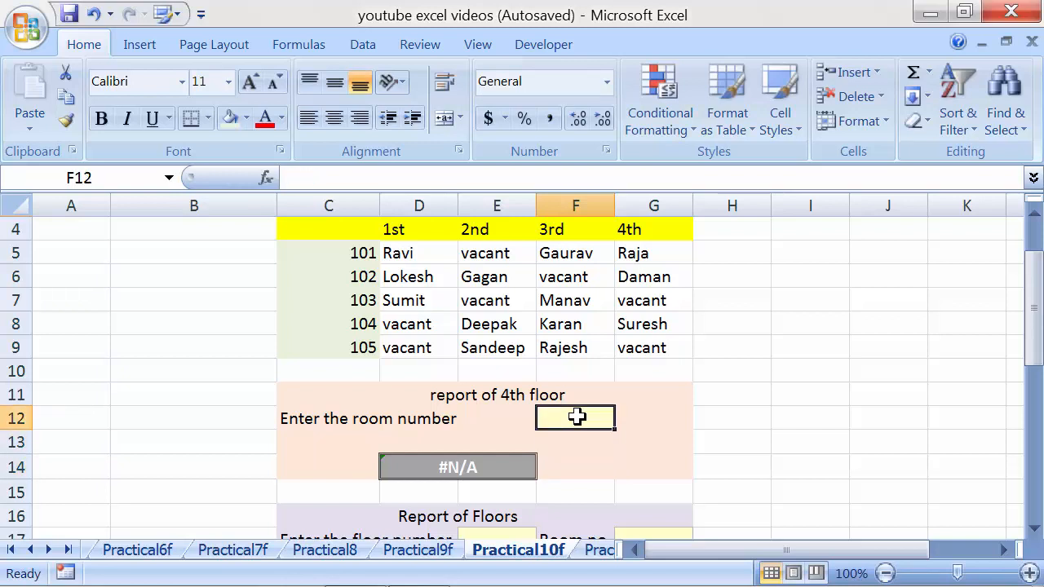
type("103")
key("Return")
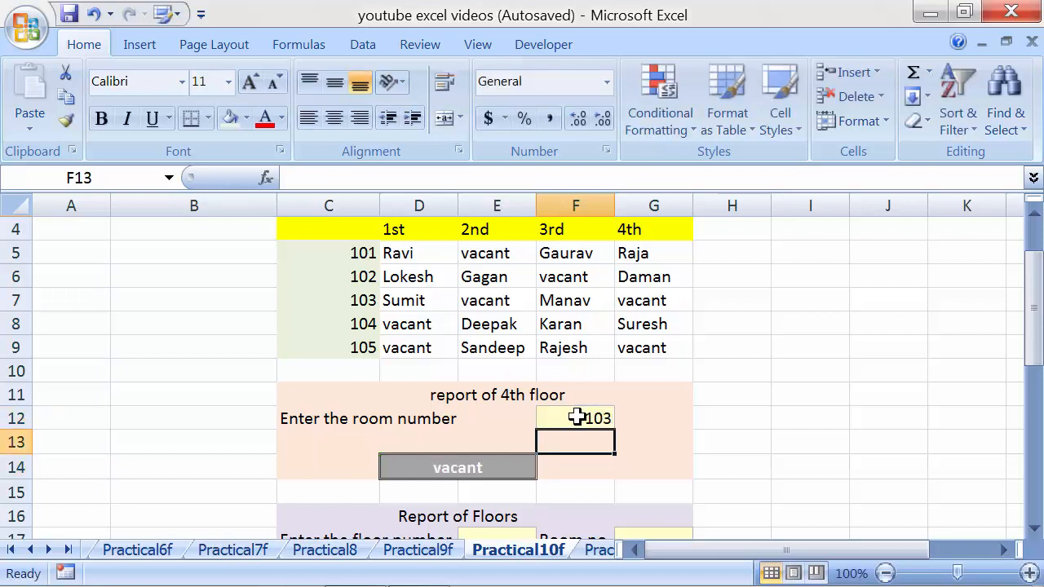
- Examine the room 103 row, the room number column and the 4th floor column of the occupancy table against the report's result
key("Up")
key("Up")
key("Up")
key("Up")
key("Up")
key("Up")
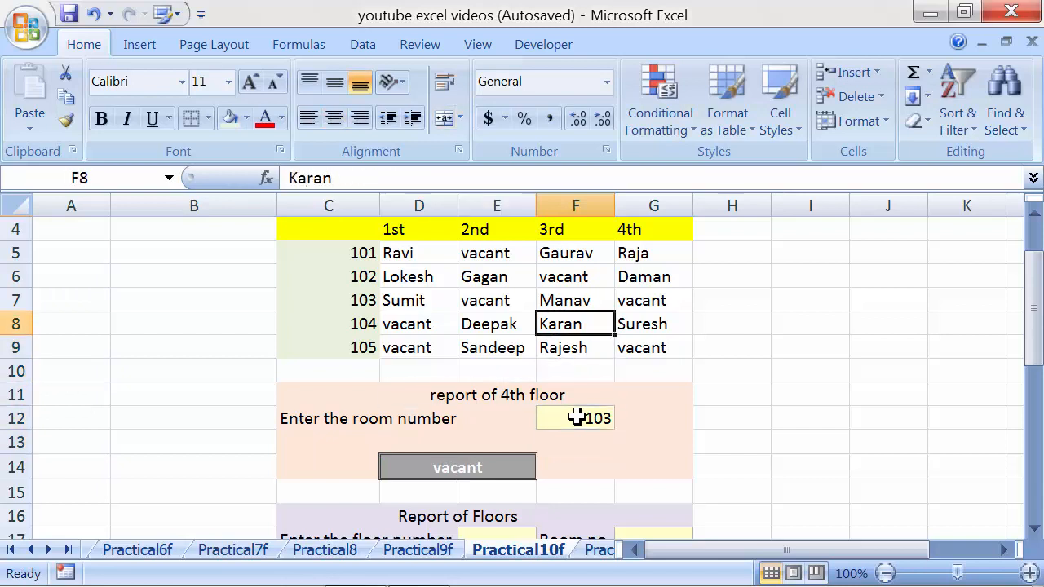
key("Right")
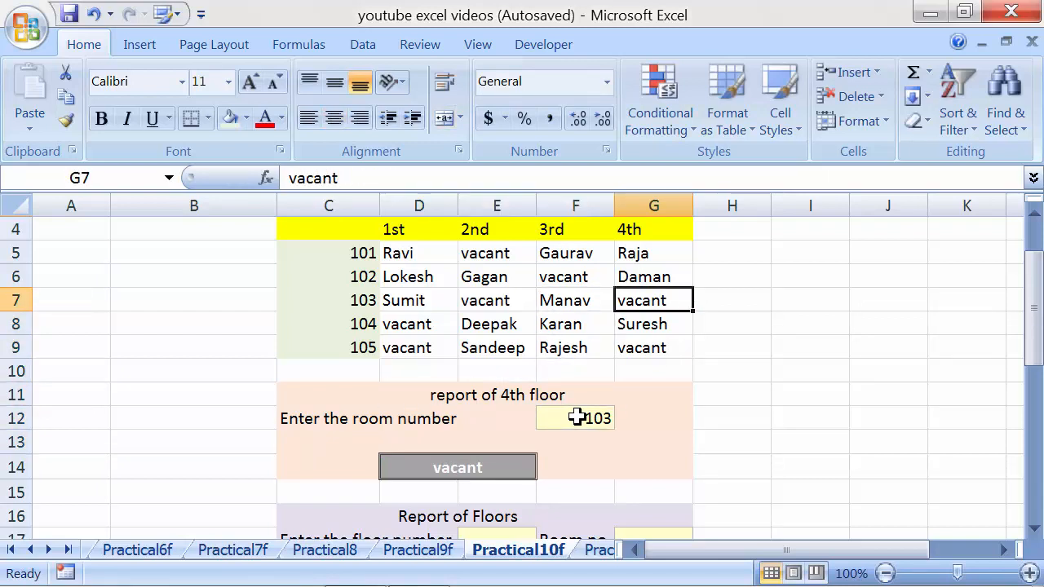
key("Left")
key("Left")
key("Left")
key("Left")
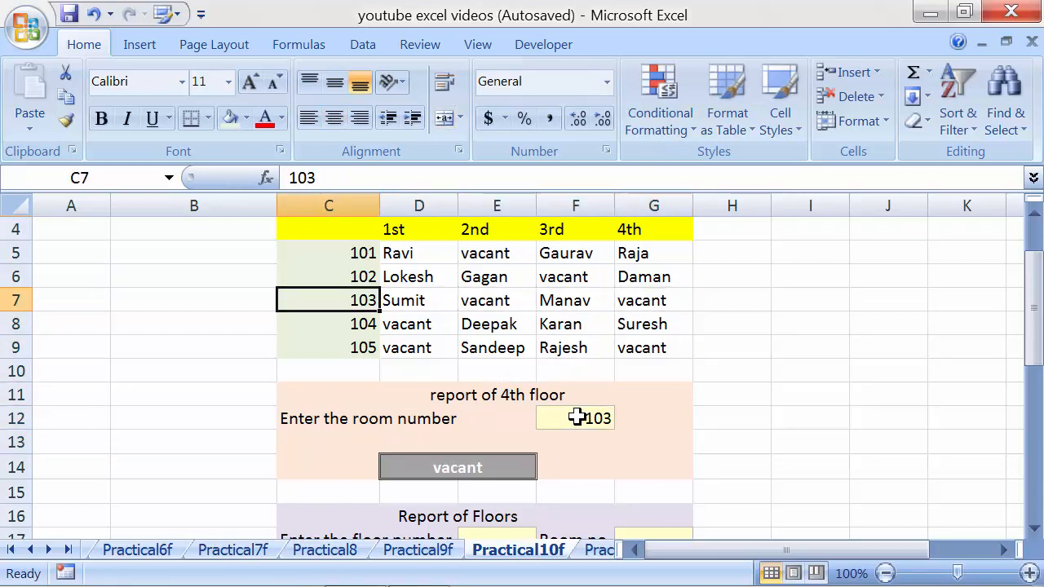
key("Up")
key("Up")
key("Up")
key("Down")
key("Down")
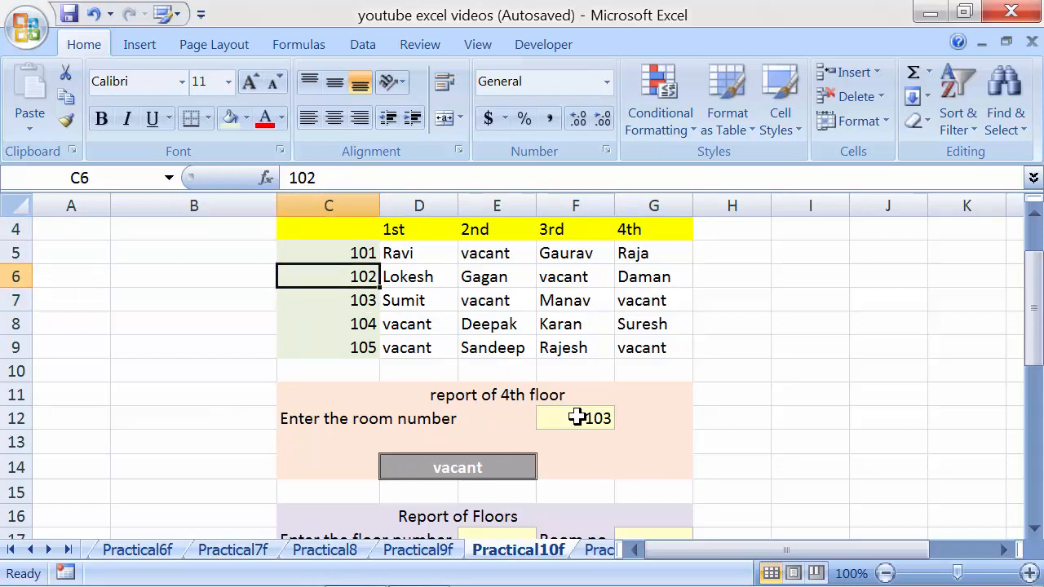
key("Down")
key("Down")
key("Down")
key("Right")
key("Right")
key("Right")
key("Right")
key("Up")
key("Up")
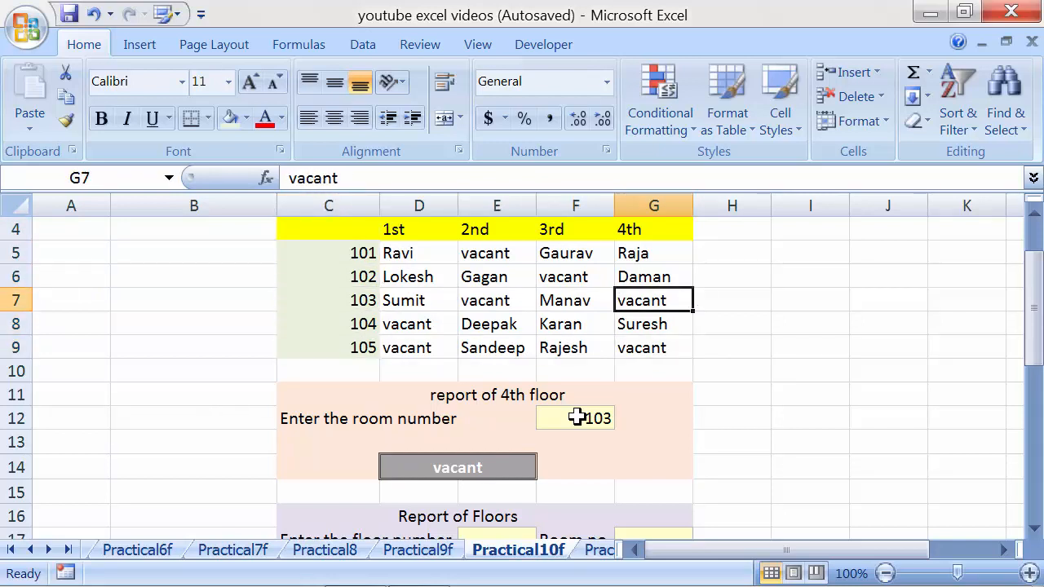
key("Up")
key("Up")
key("Up")
key("Down")
key("Down")
key("Down")
- Set the room number in cell F12 of the 4th floor report to 110, a value missing from the table
left_click(577, 418)
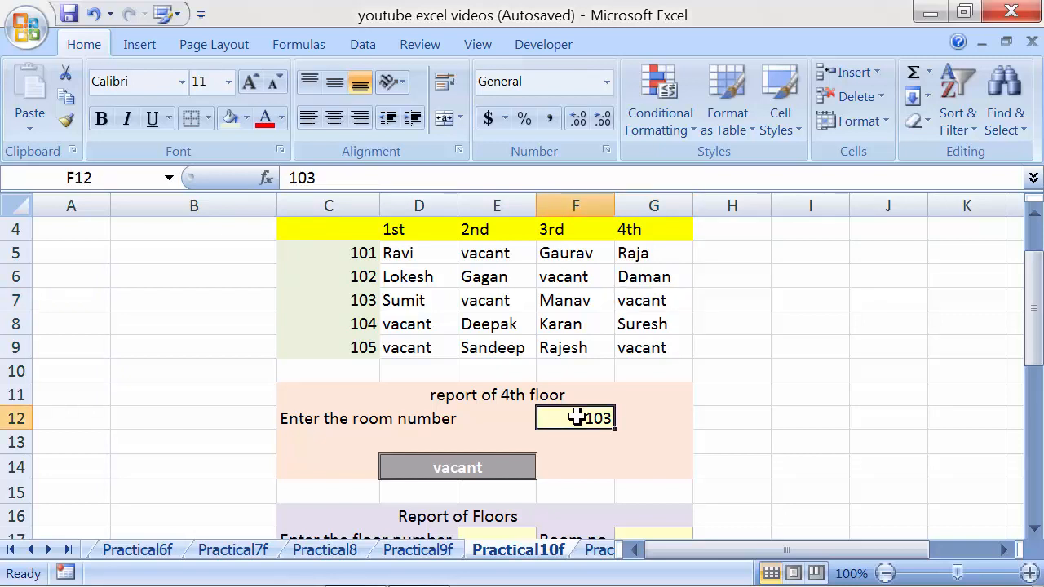
type("110")
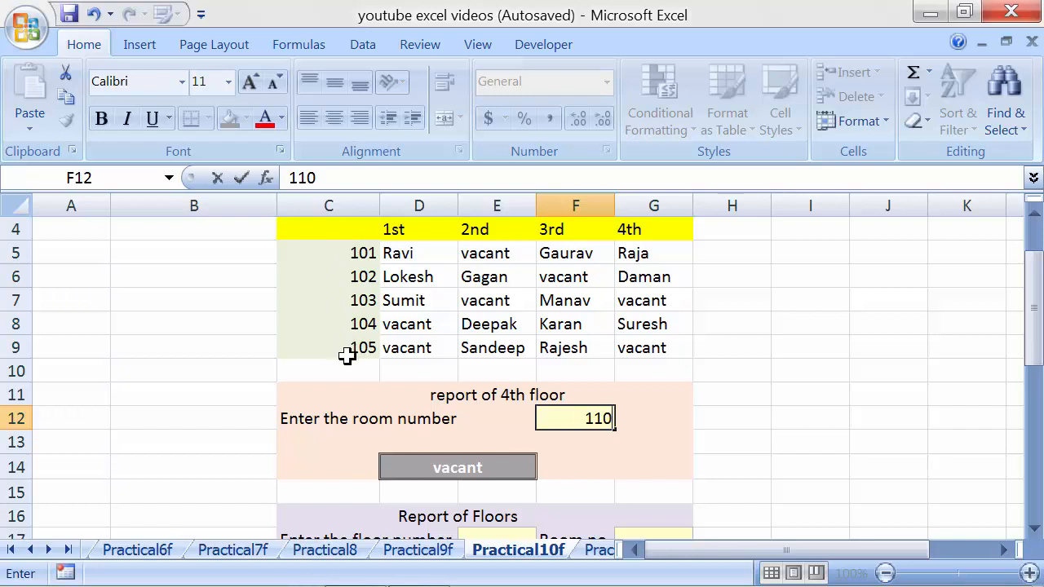
key("Return")
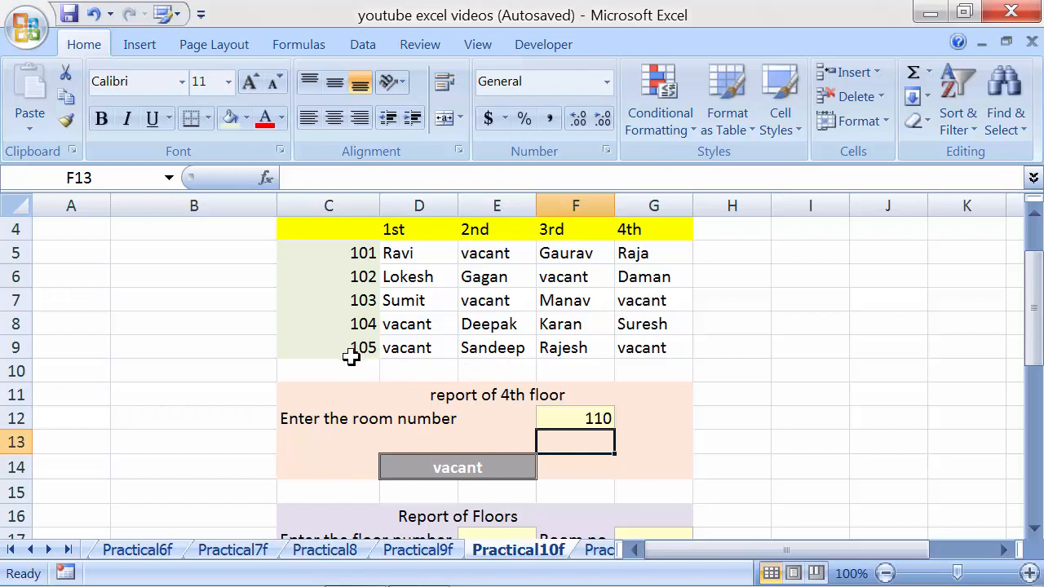
- Compare the room number in F12 with the room numbers in C5:C9 and with room 105's 4th floor entry in G9
left_click(566, 418)
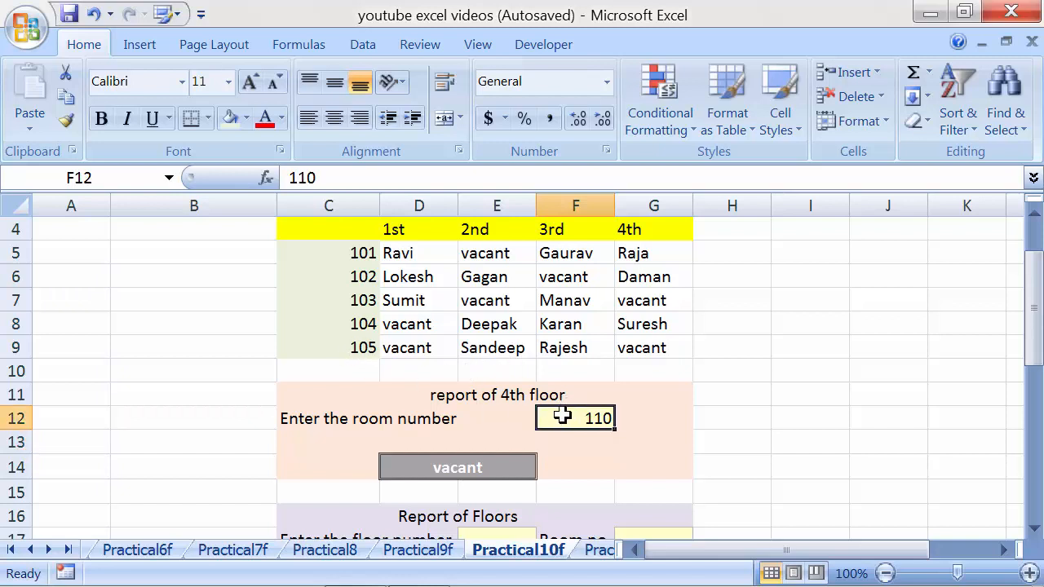
left_click(366, 346)
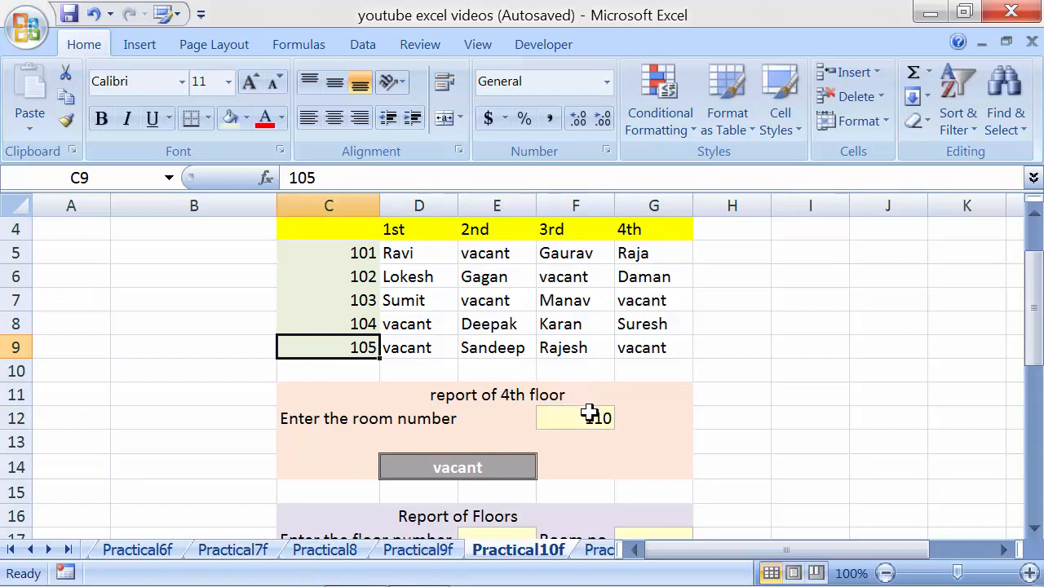
left_click(362, 254)
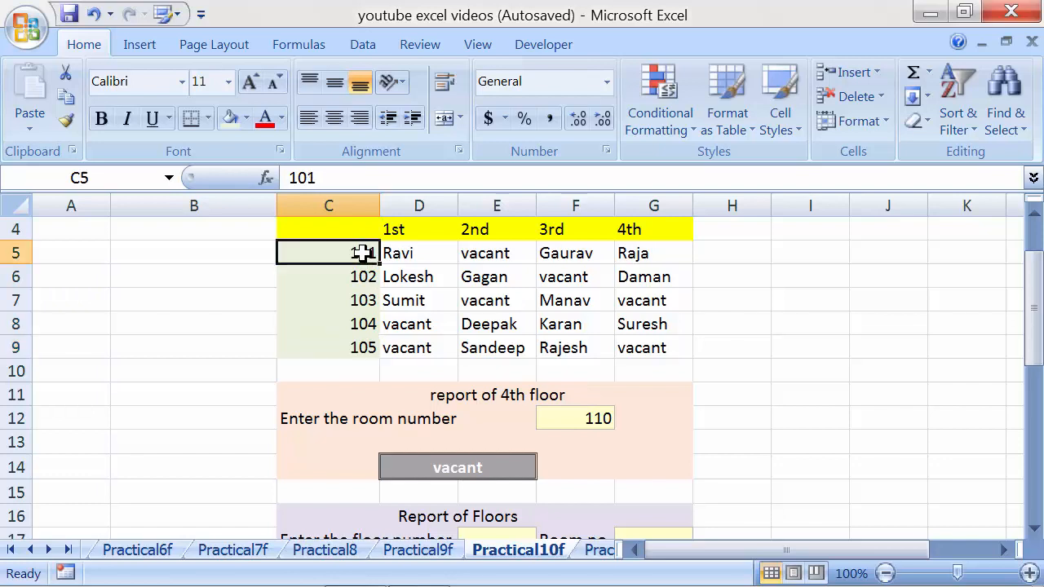
left_click(351, 322)
left_click(354, 346)
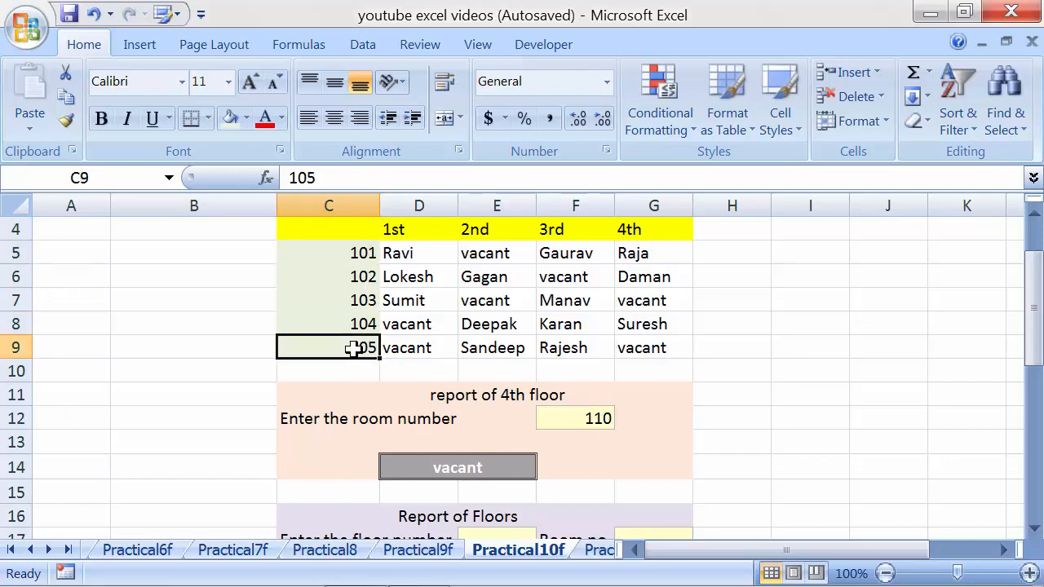
left_click(361, 255)
left_click_drag(360, 277, 360, 347)
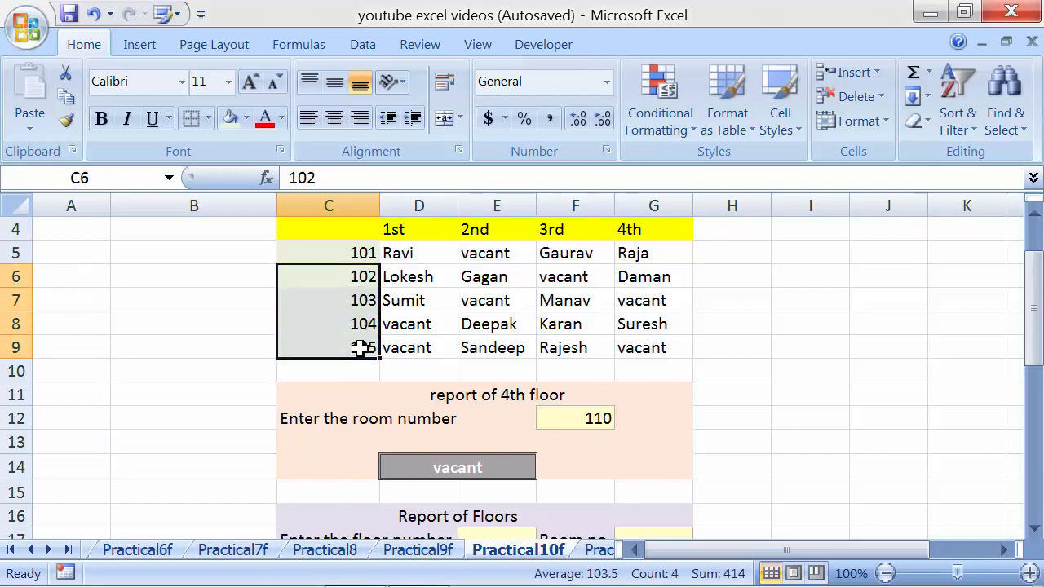
left_click(360, 348)
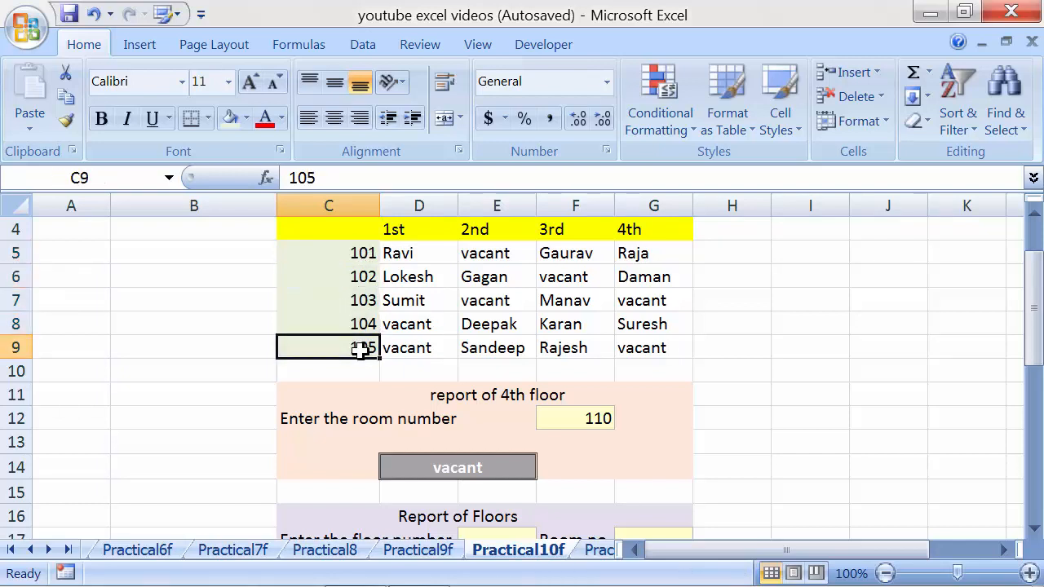
left_click(637, 352)
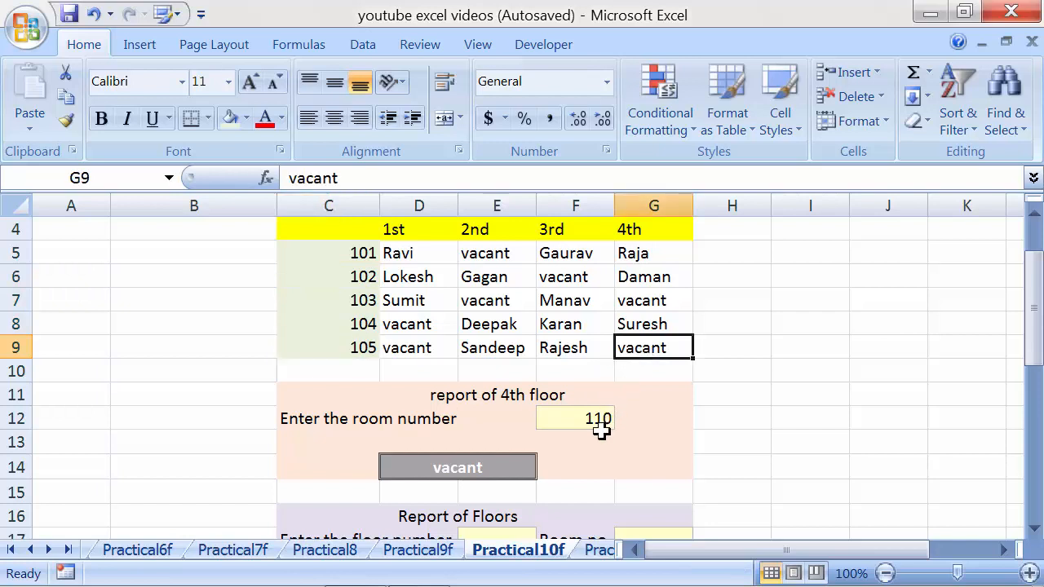
left_click(594, 412)
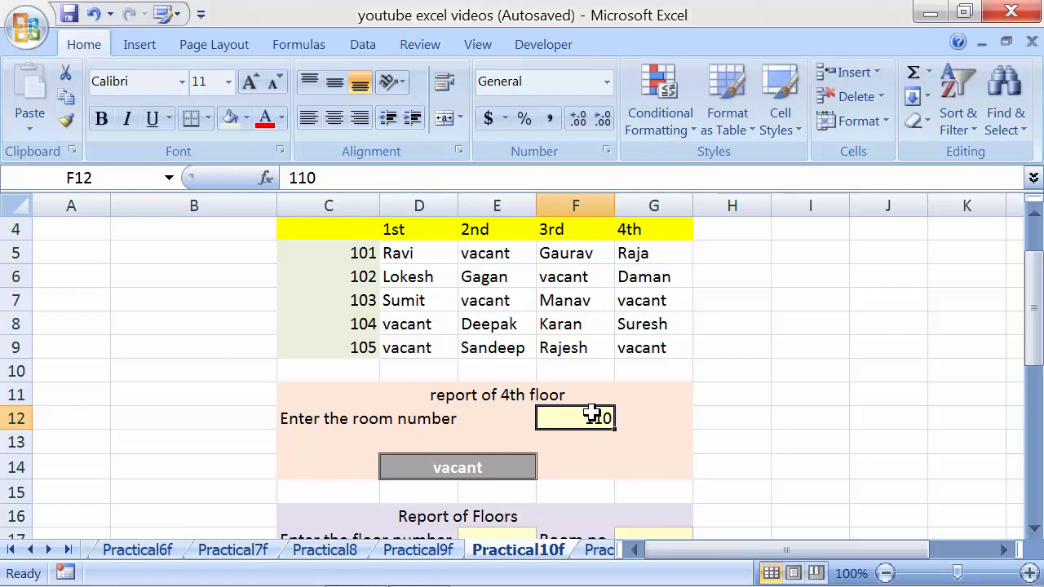
left_click_drag(352, 252, 338, 346)
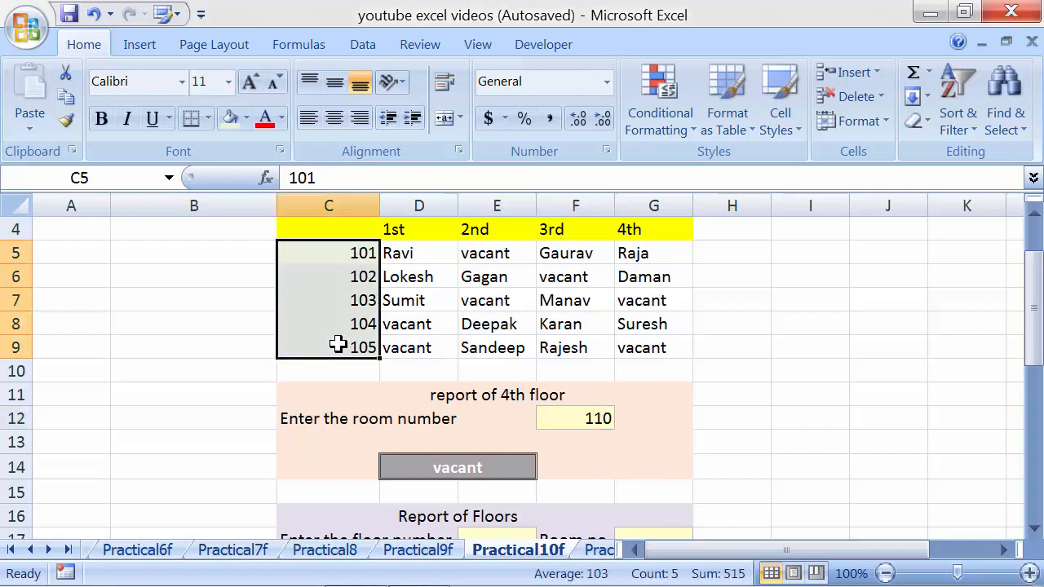
left_click(336, 348)
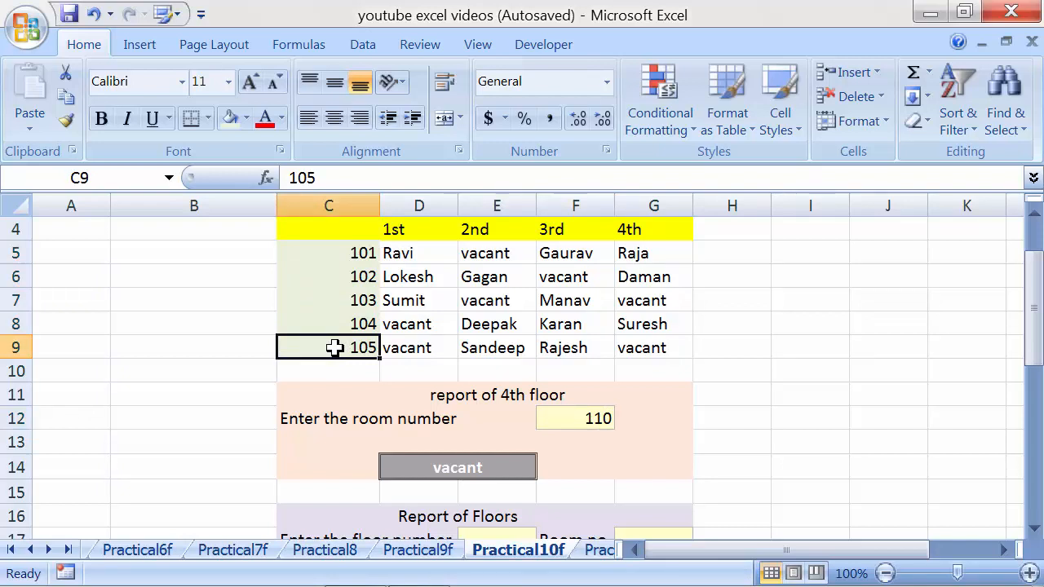
- Set the room number in cell F12 of the 4th floor report to 103.5
left_click(594, 418)
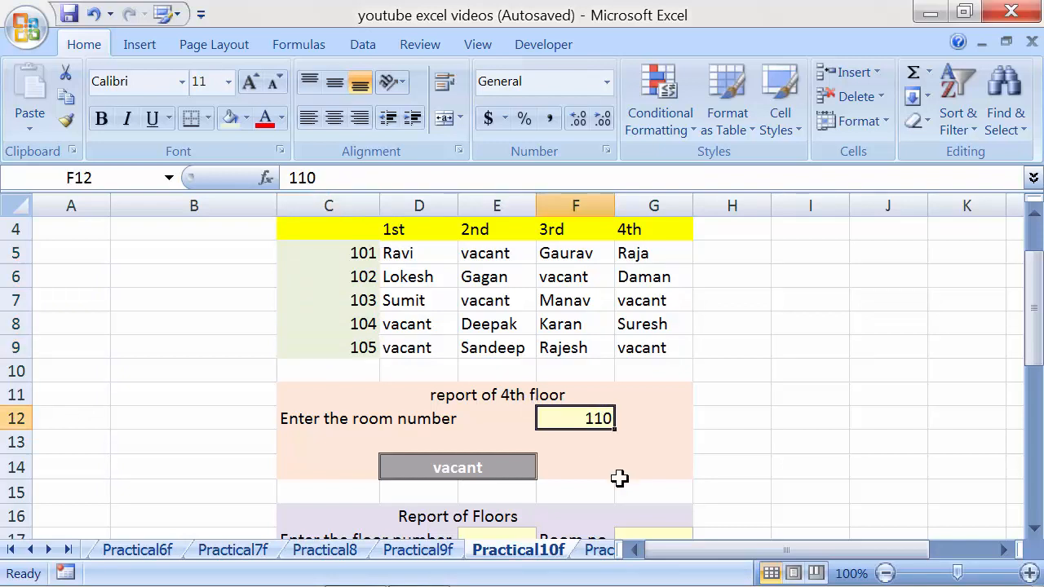
type("1")
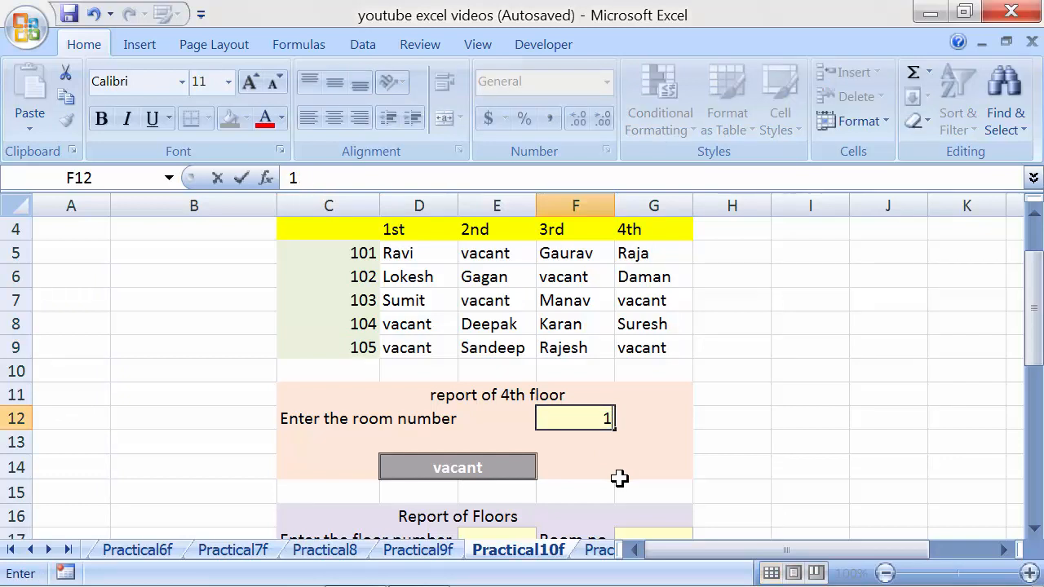
type("03.5")
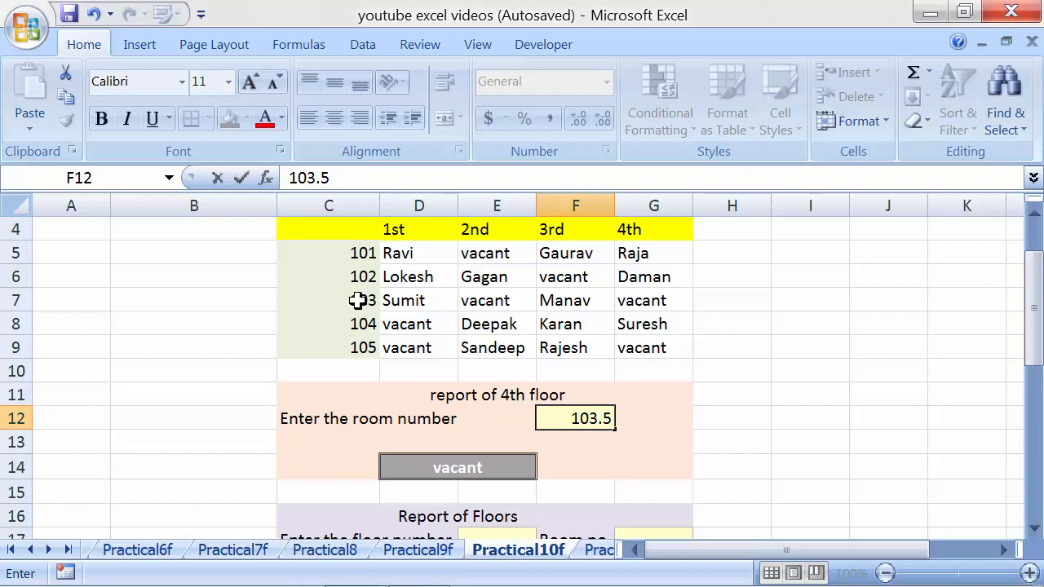
key("Return")
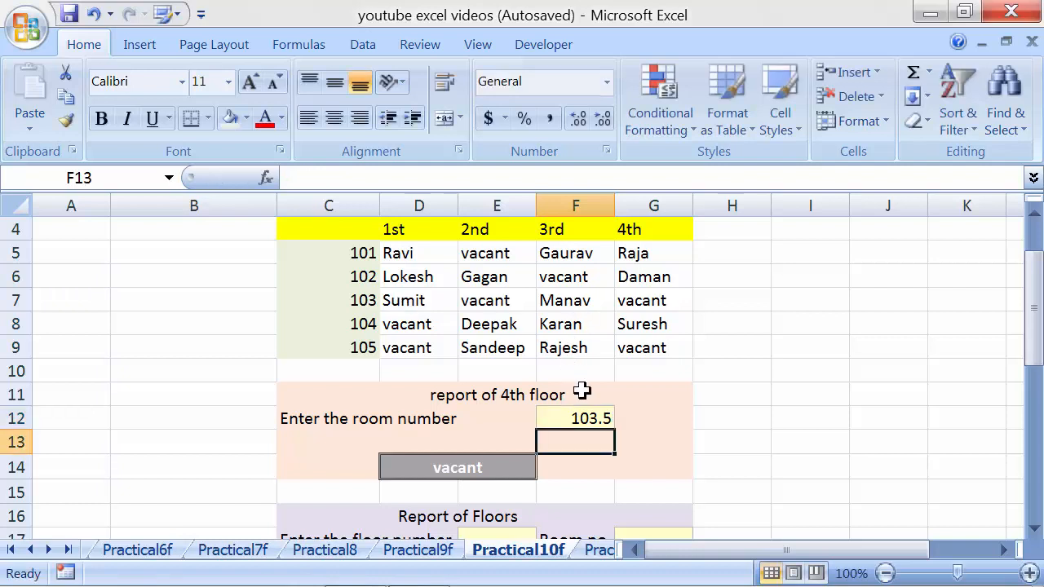
- Set the room number in cell F12 to 102.5, a value between two listed rooms
left_click(583, 421)
type("02")
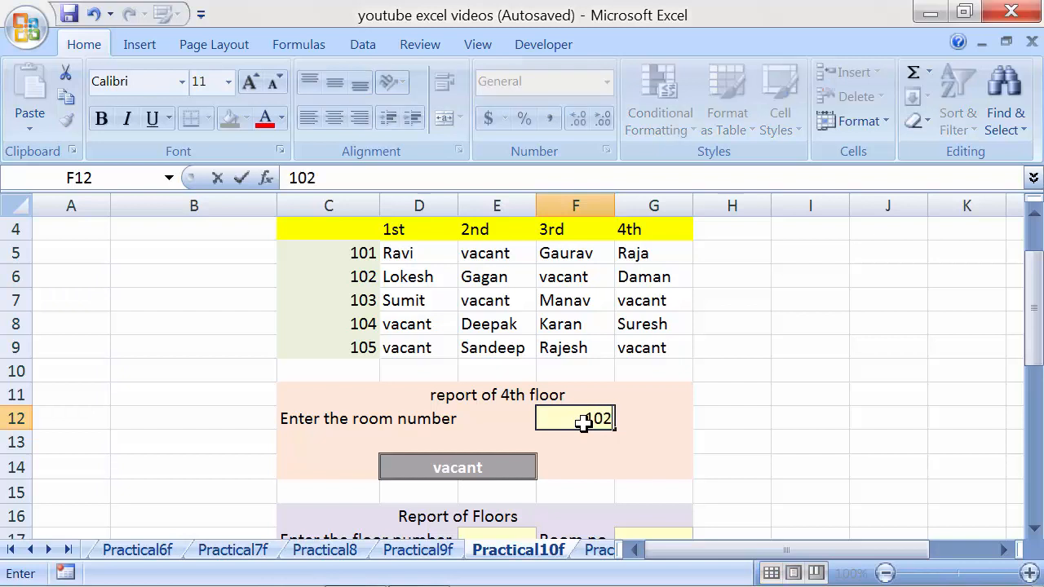
type(".5")
key("Return")
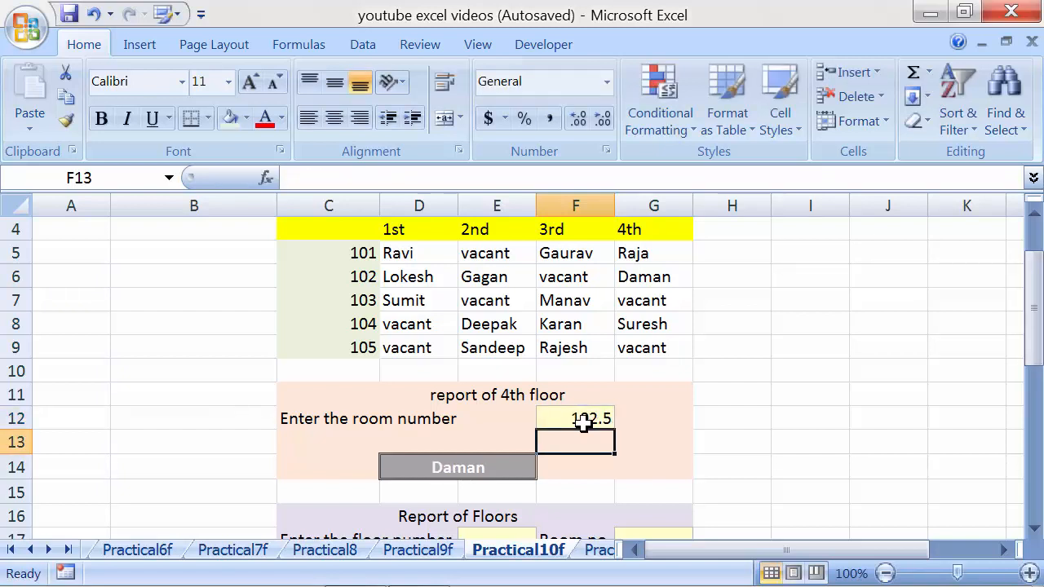
- Compare the room number in F12 with the room numbers in C5:C9, focusing on rooms 101 and 102 and room 102's 4th floor entry in G6
left_click(336, 275)
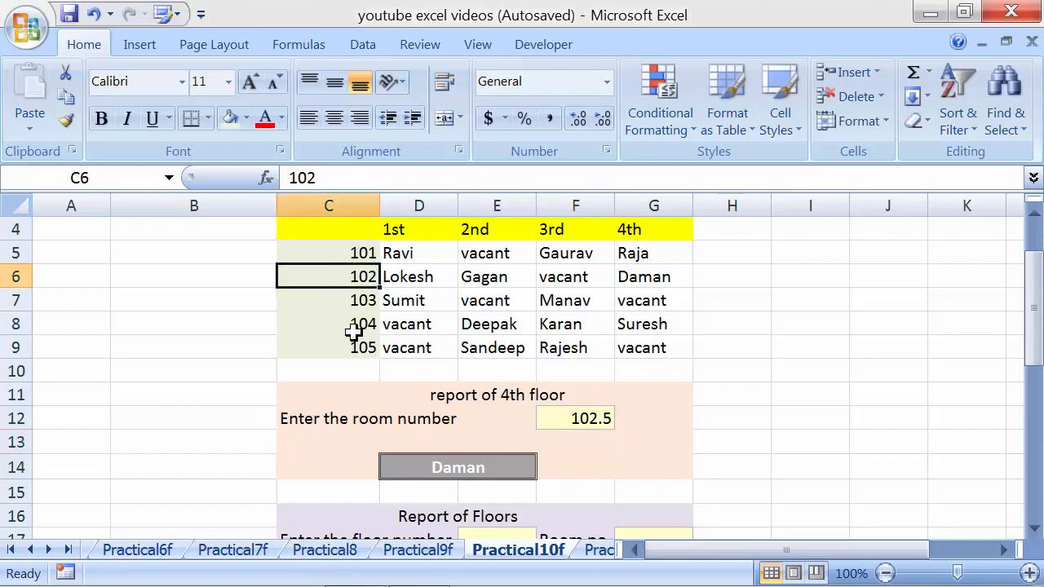
left_click(350, 253)
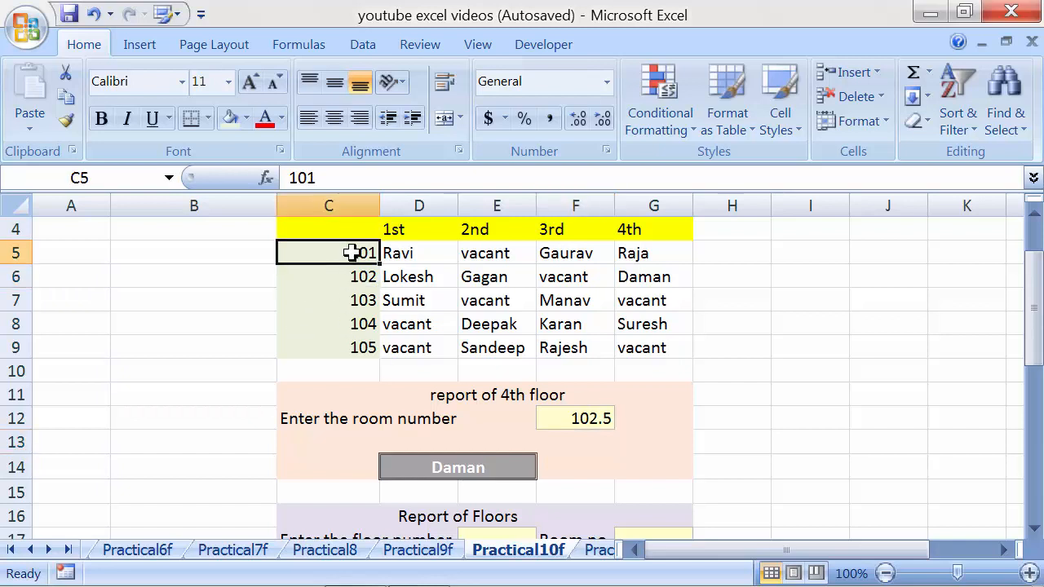
left_click(346, 270)
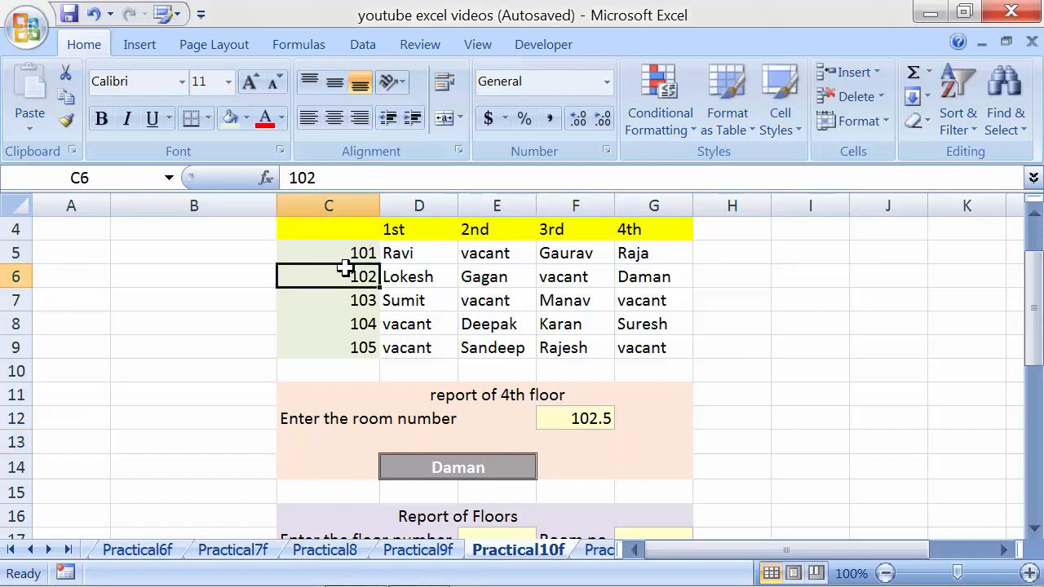
left_click(659, 277)
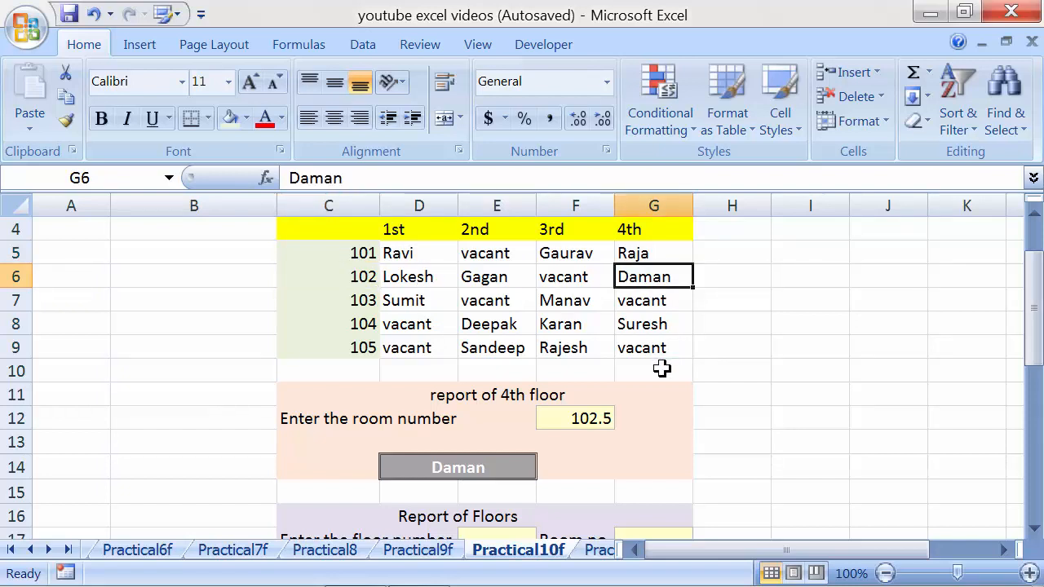
left_click(543, 417)
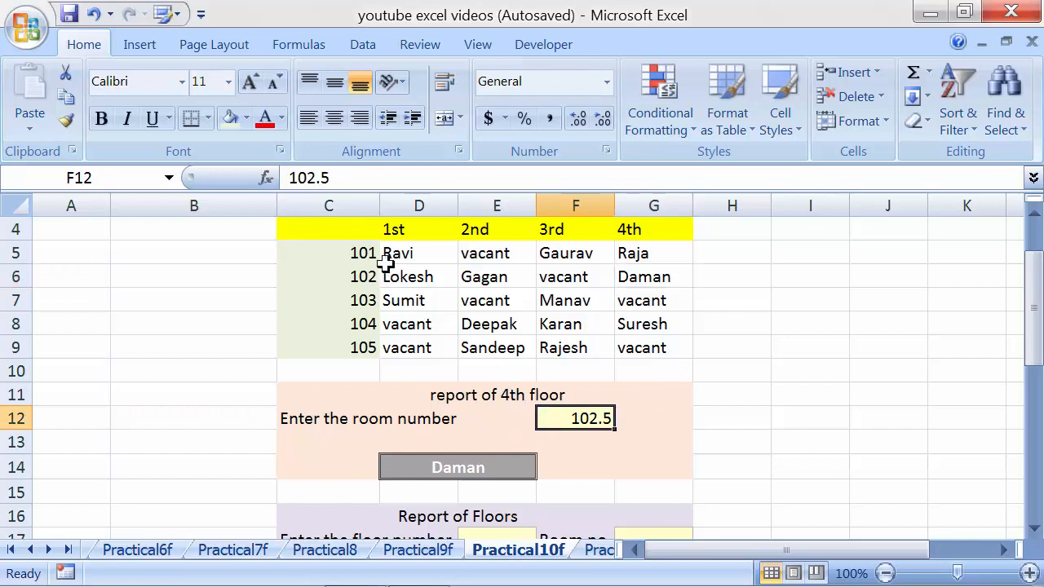
left_click_drag(361, 245, 361, 347)
left_click(361, 347)
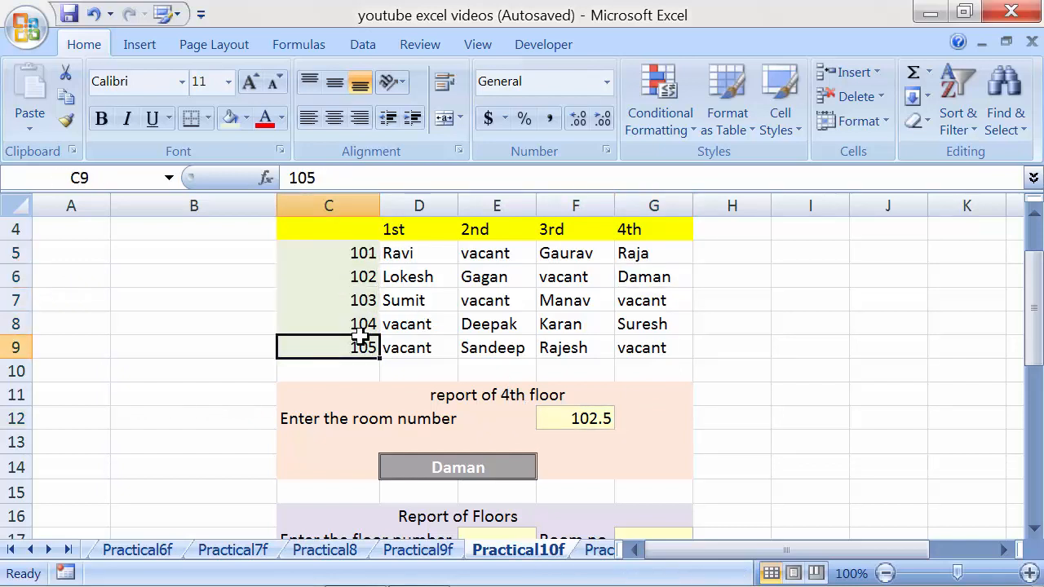
left_click(560, 416)
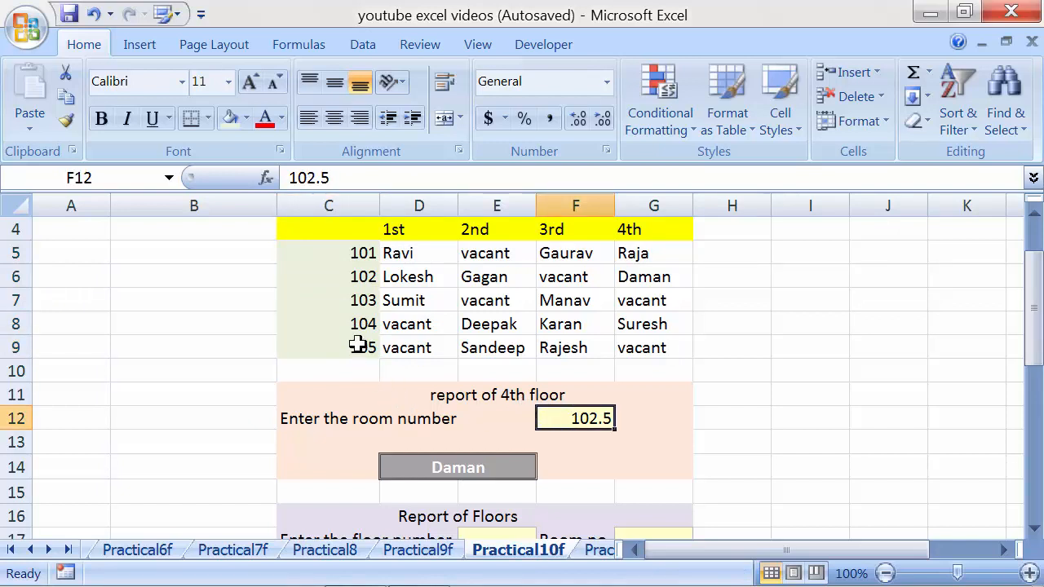
left_click_drag(365, 253, 358, 347)
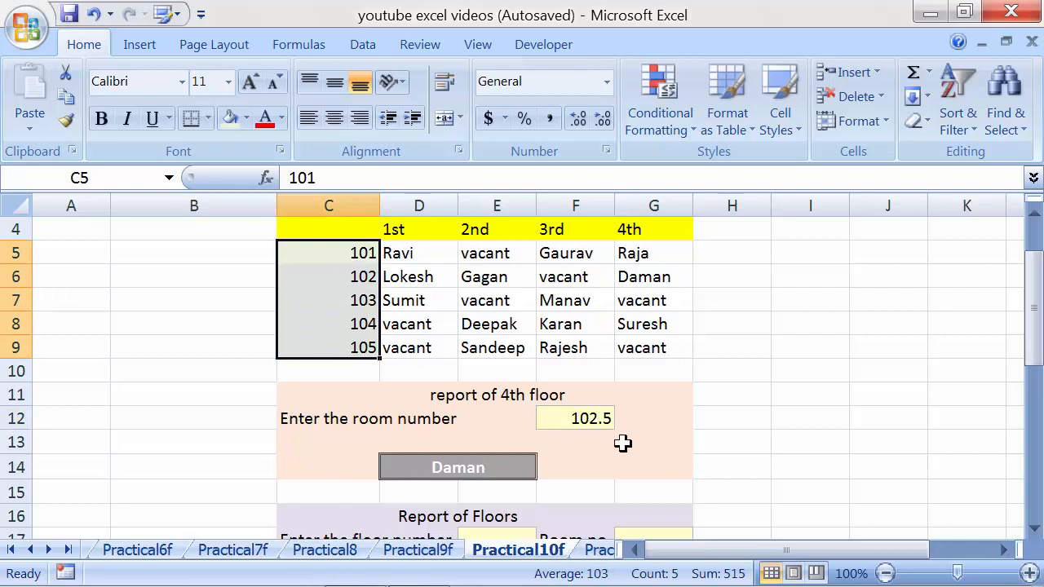
left_click(360, 252)
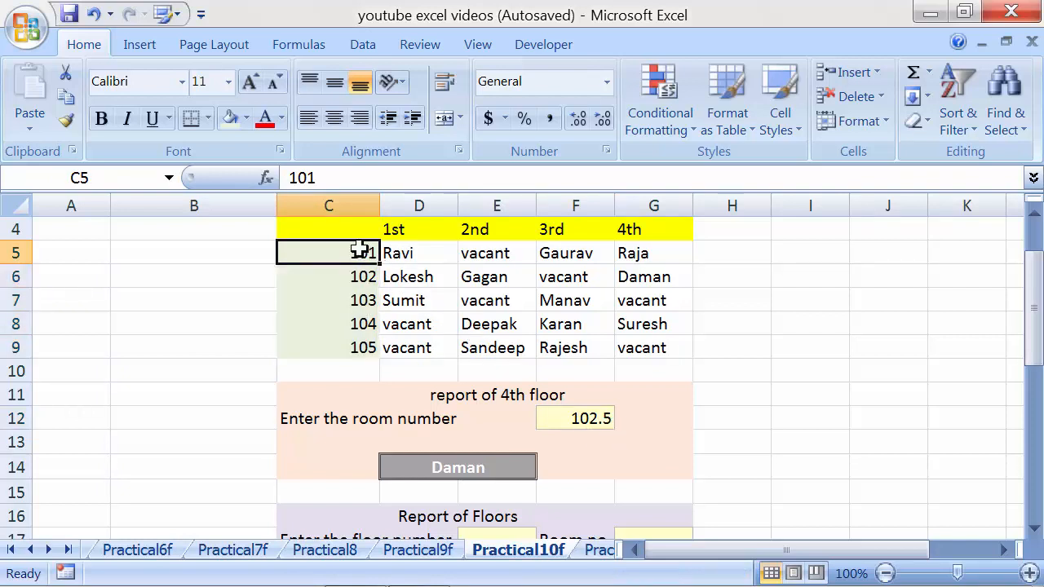
left_click(353, 275)
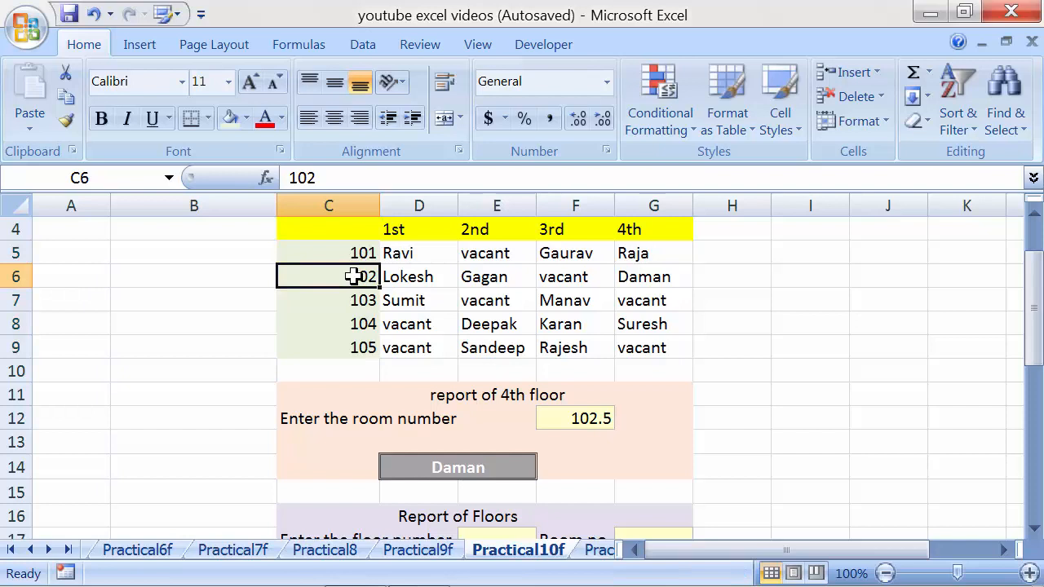
left_click_drag(359, 252, 358, 274)
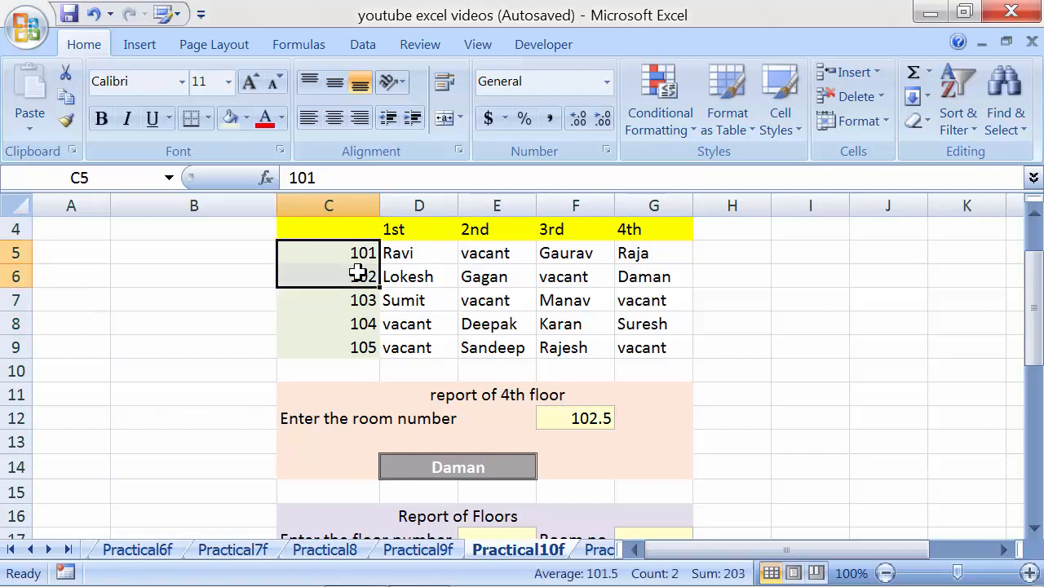
left_click(355, 276)
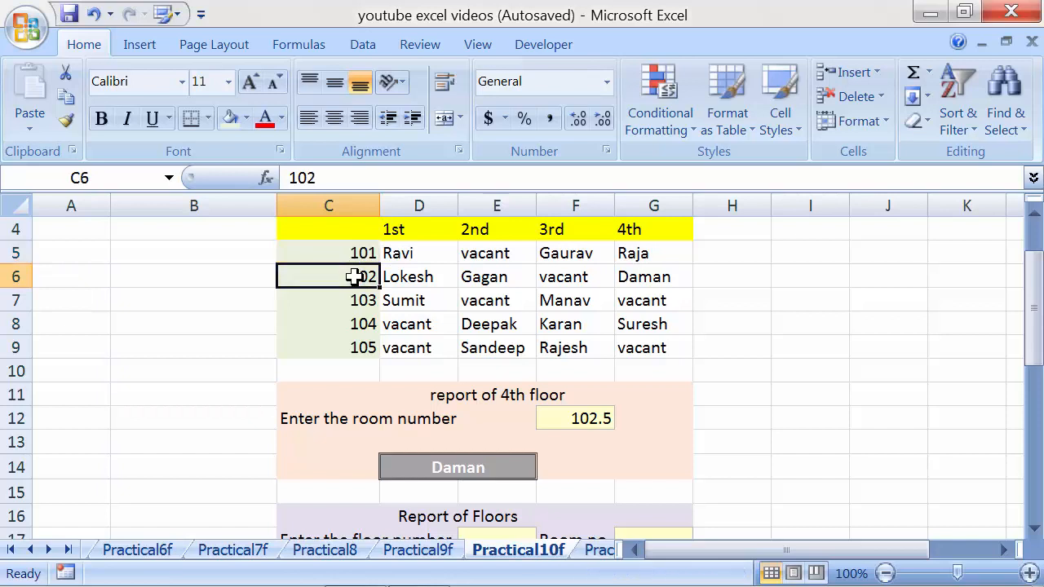
left_click(648, 277)
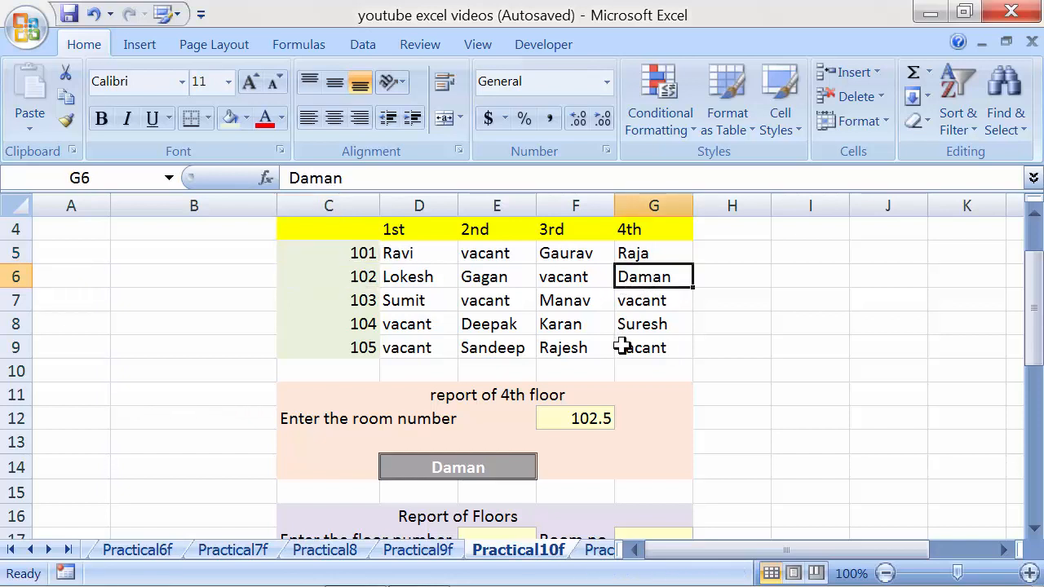
- Set the room number in cell F12 to 100, a value below the lowest room number in the table
left_click(581, 422)
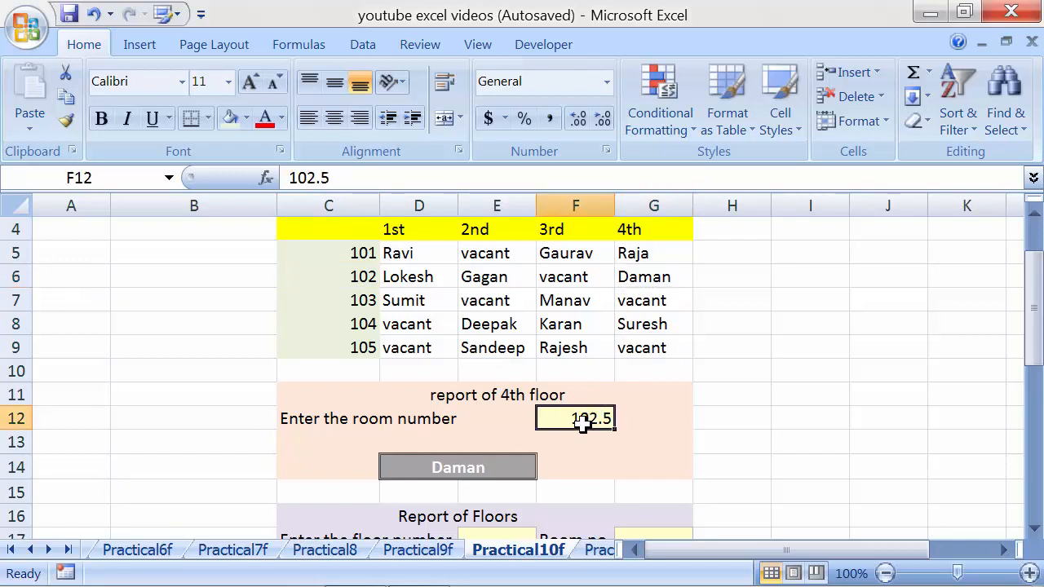
type("100")
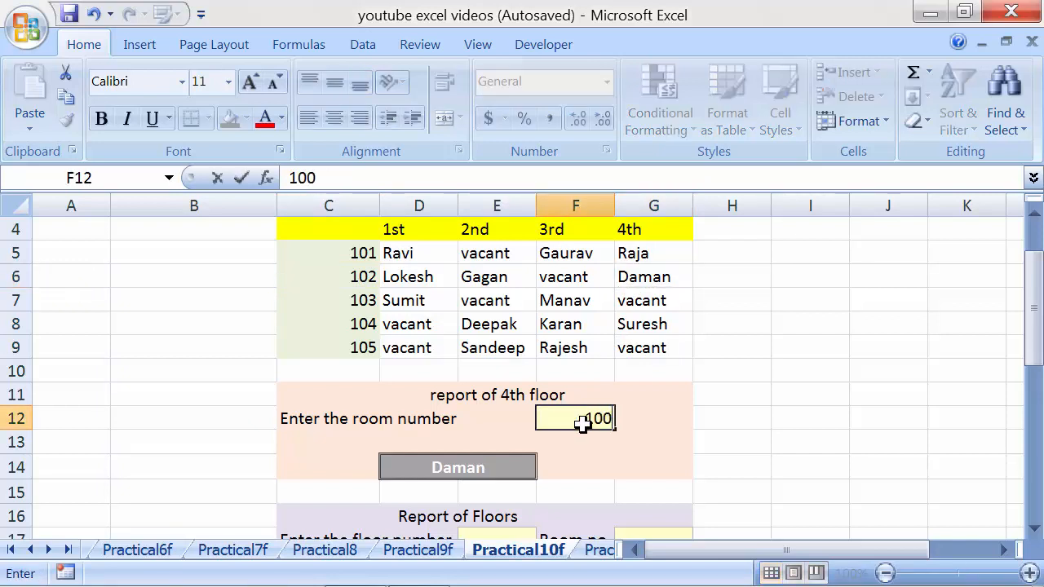
key("Return")
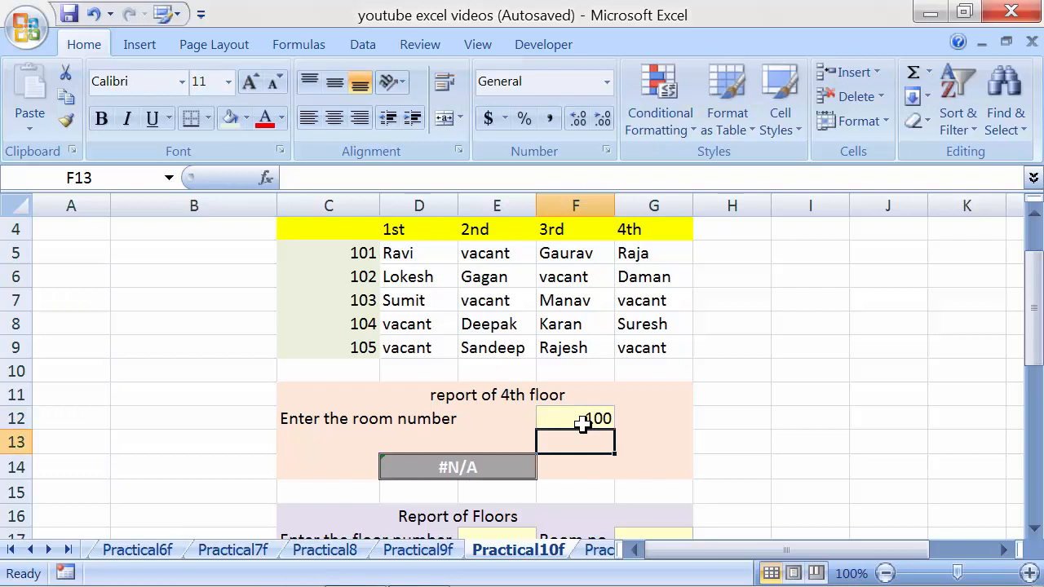
- Compare the room number in F12 with the table's first column, C4:C9, and inspect the LOOKUP formula in D14
left_click(354, 254)
scroll(356, 253, "up", 1)
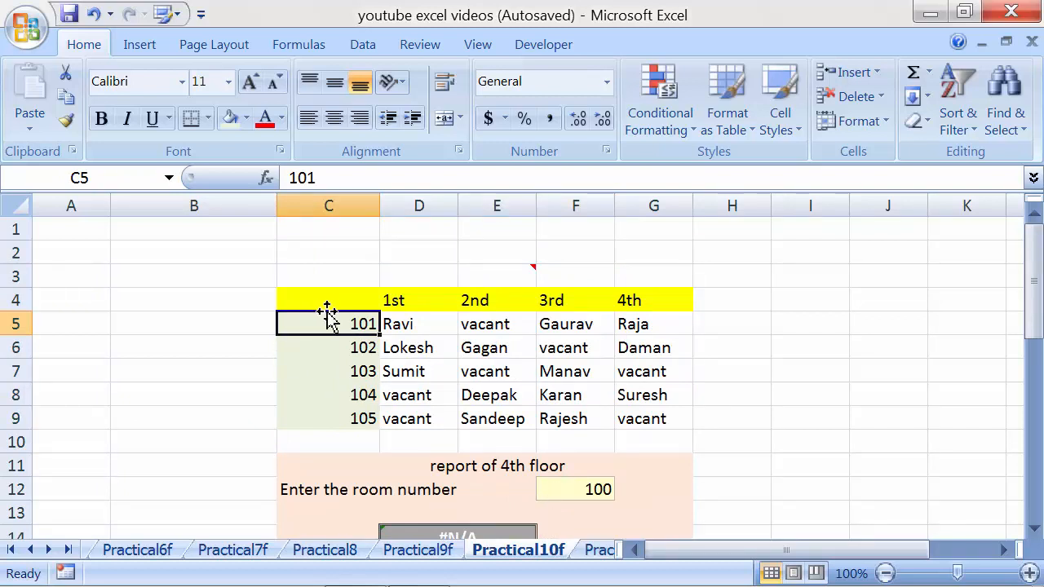
left_click_drag(324, 322, 317, 419)
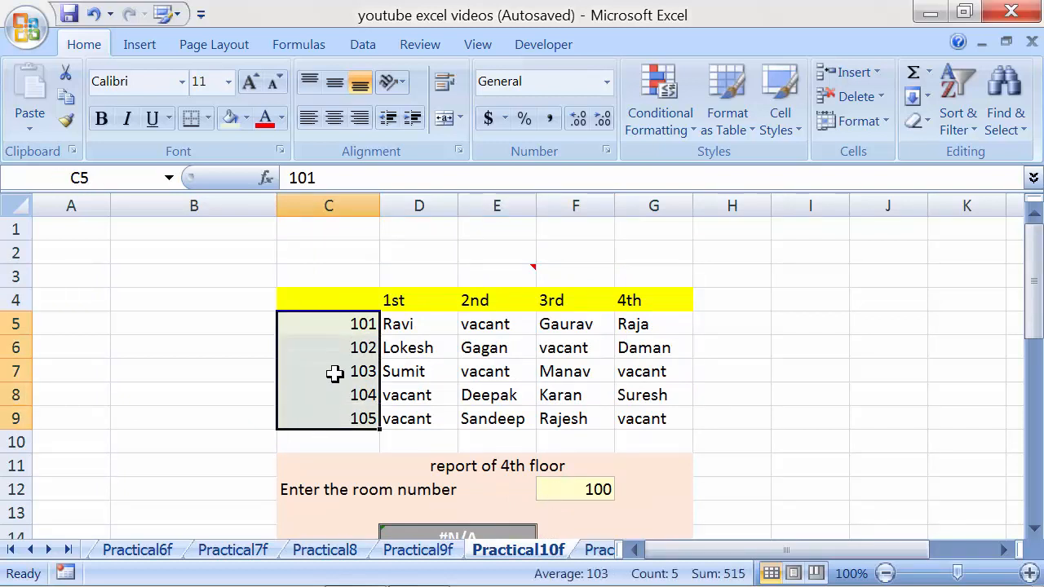
left_click(356, 325)
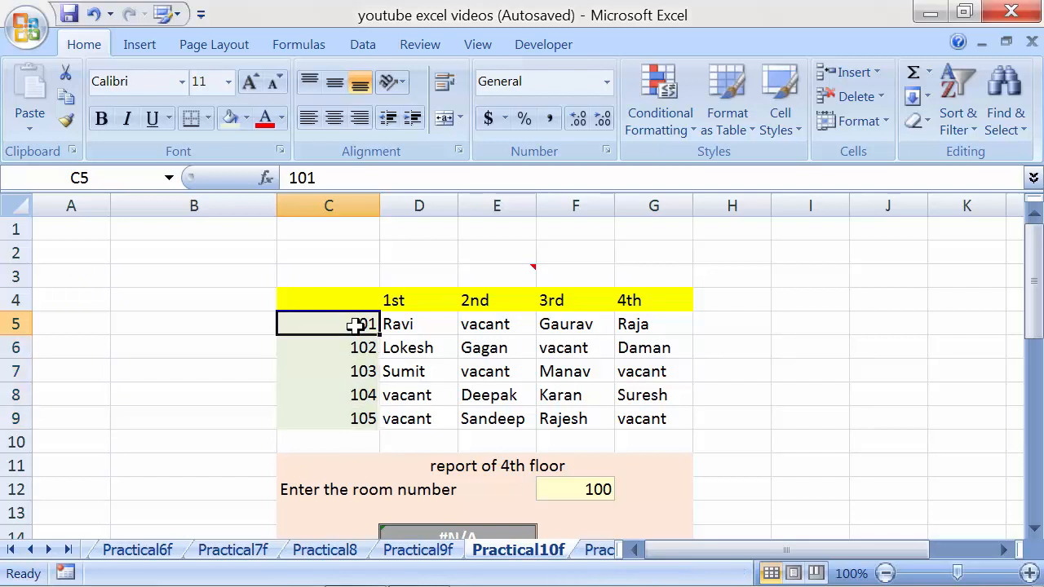
left_click(571, 494)
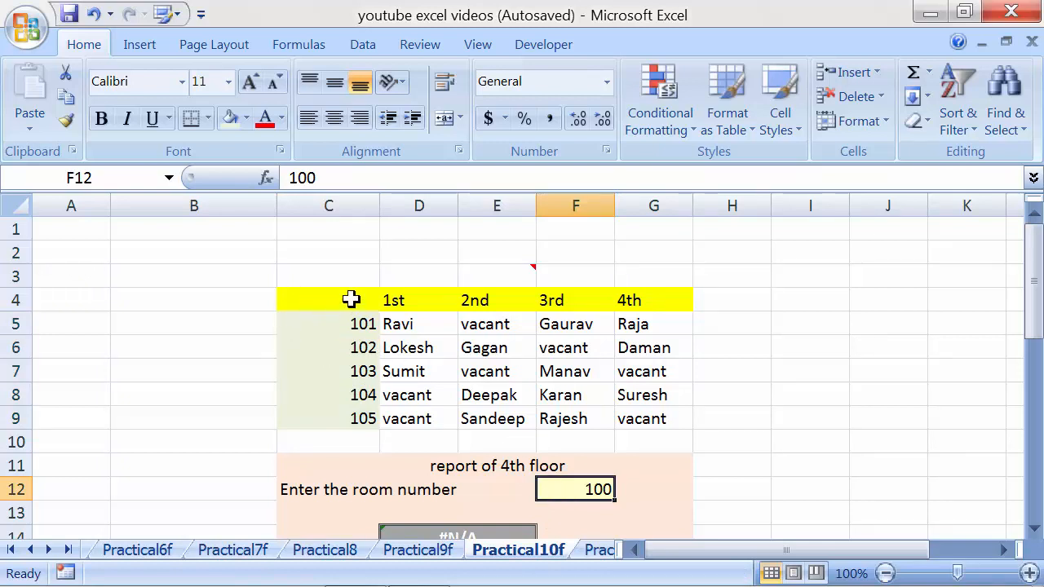
left_click_drag(351, 300, 347, 426)
scroll(466, 432, "down", 2)
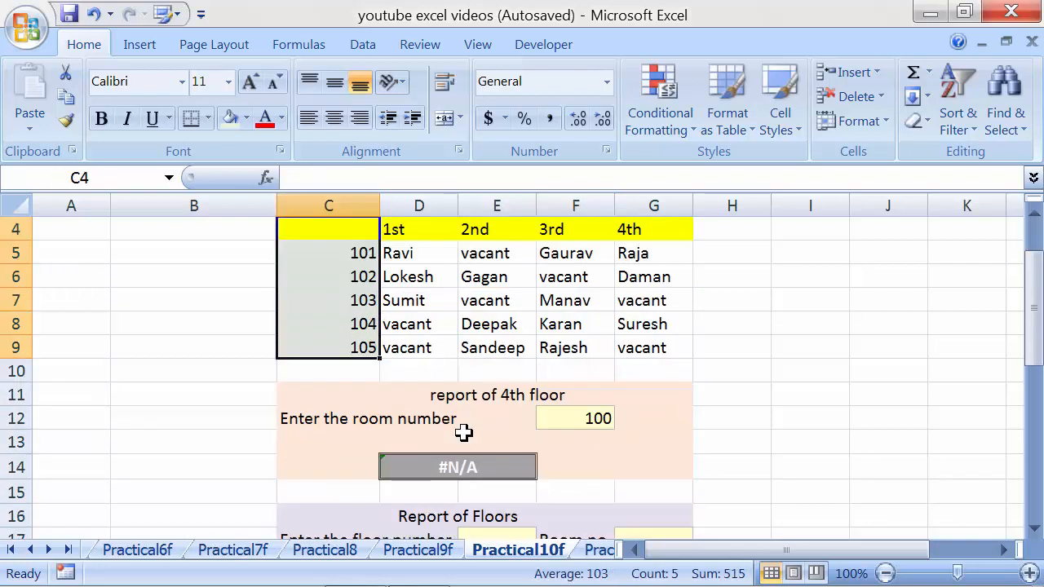
left_click(466, 400)
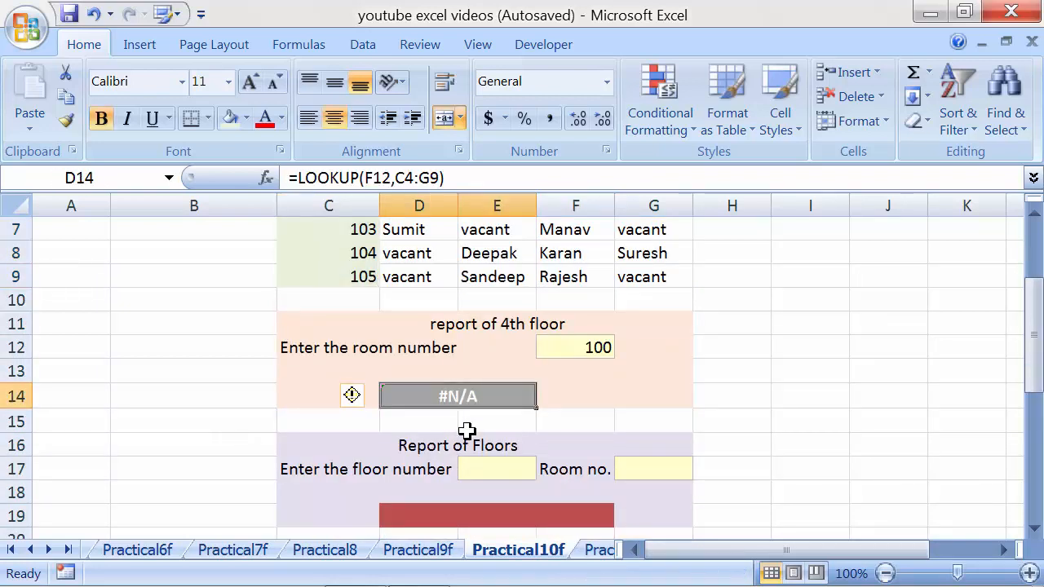
- Set the room number in cell F12 of the 4th floor report to 110, above the highest listed room
left_click(556, 351)
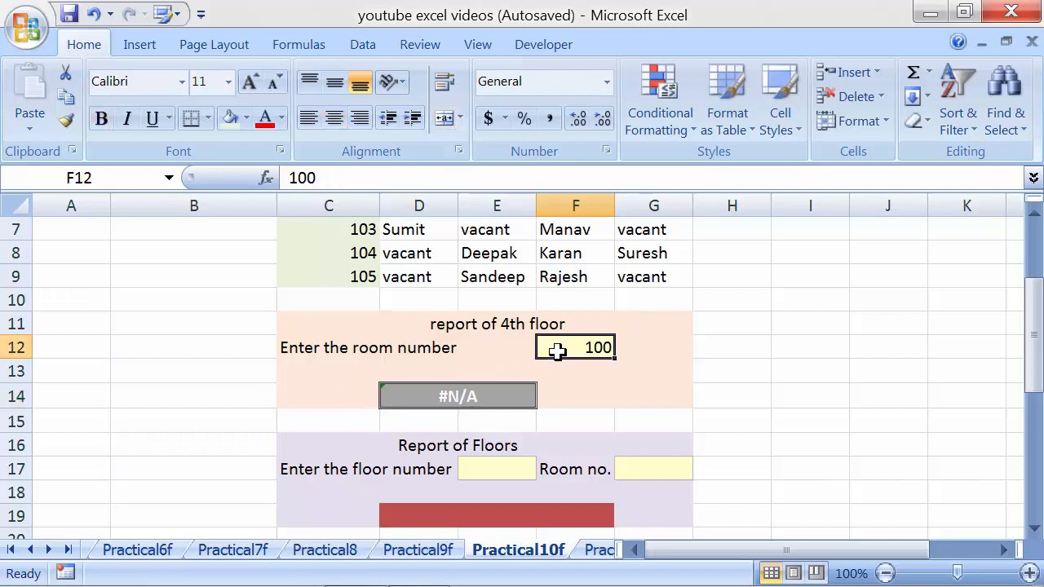
type("1")
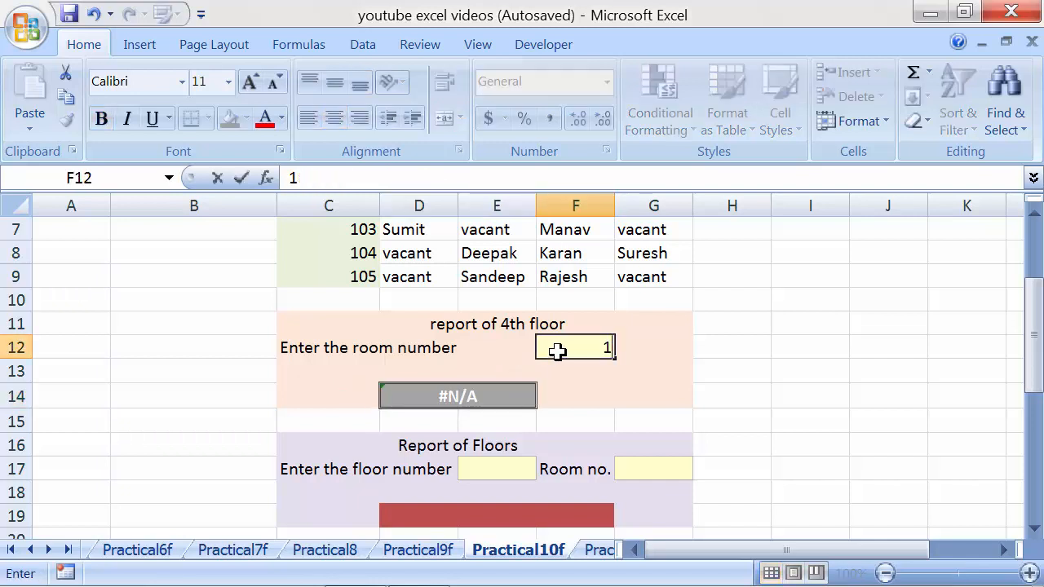
type("10")
key("Return")
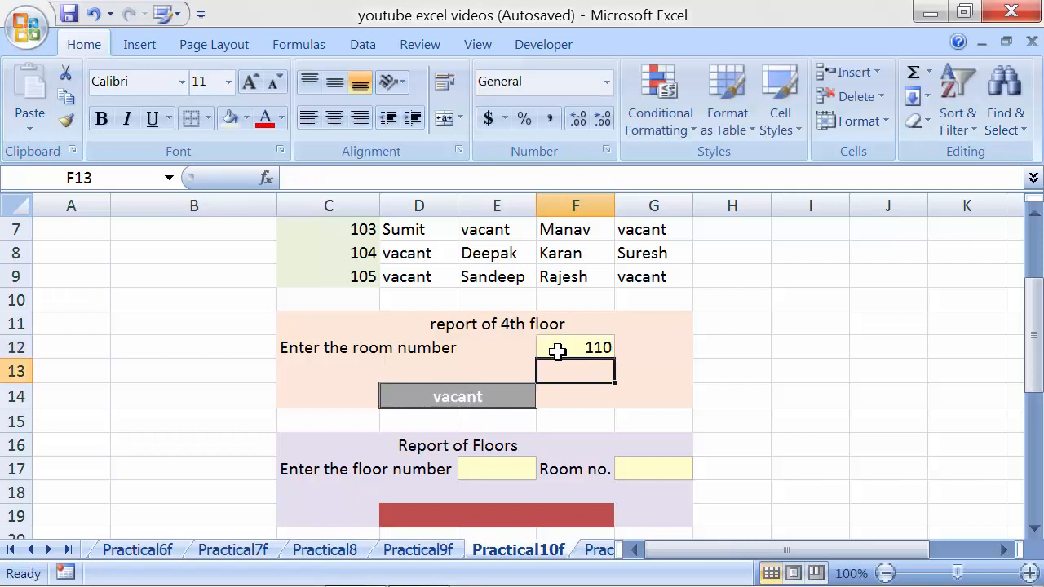
- Check the table's room number column from C4 to C8, and view the Report of Floors and Report of rooms sections
scroll(558, 351, "up", 1)
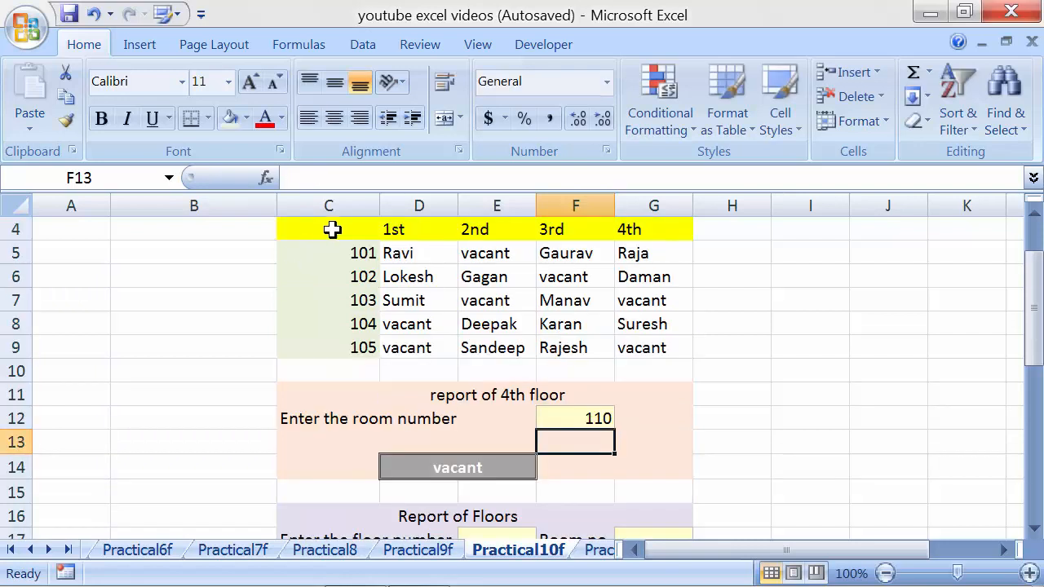
left_click_drag(333, 229, 337, 333)
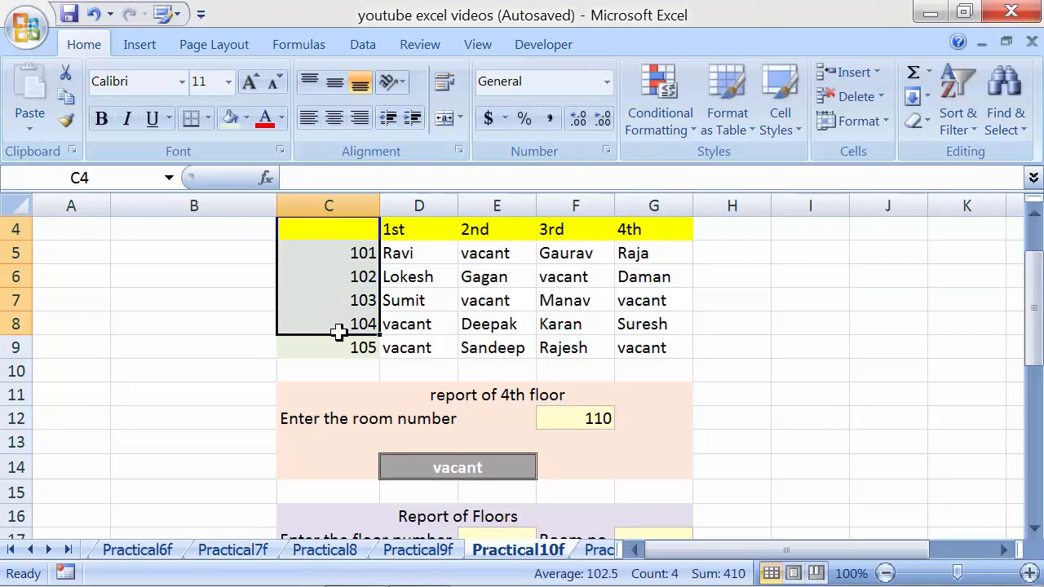
scroll(339, 332, "down", 2)
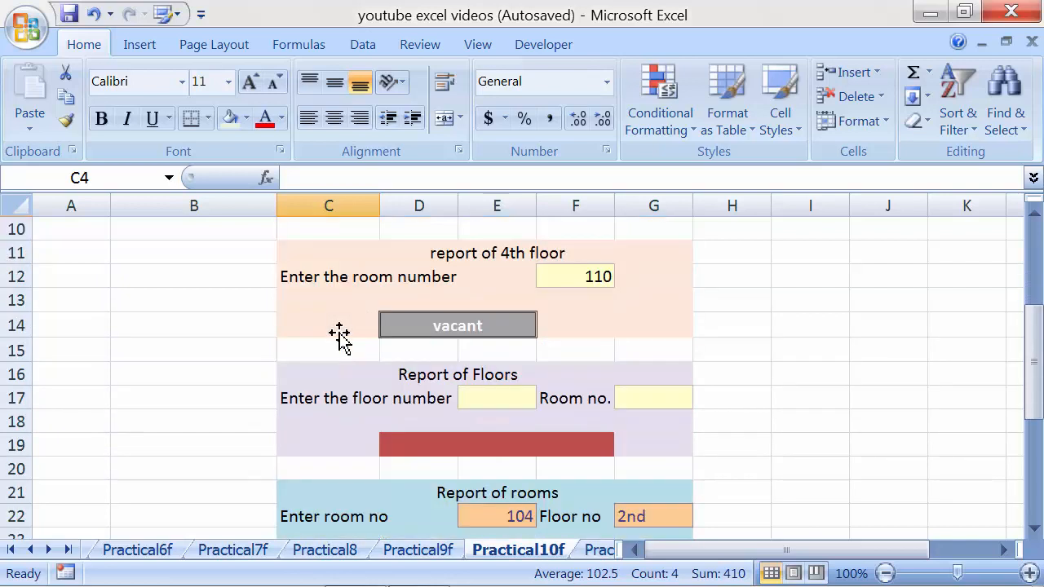
scroll(339, 334, "down", 1)
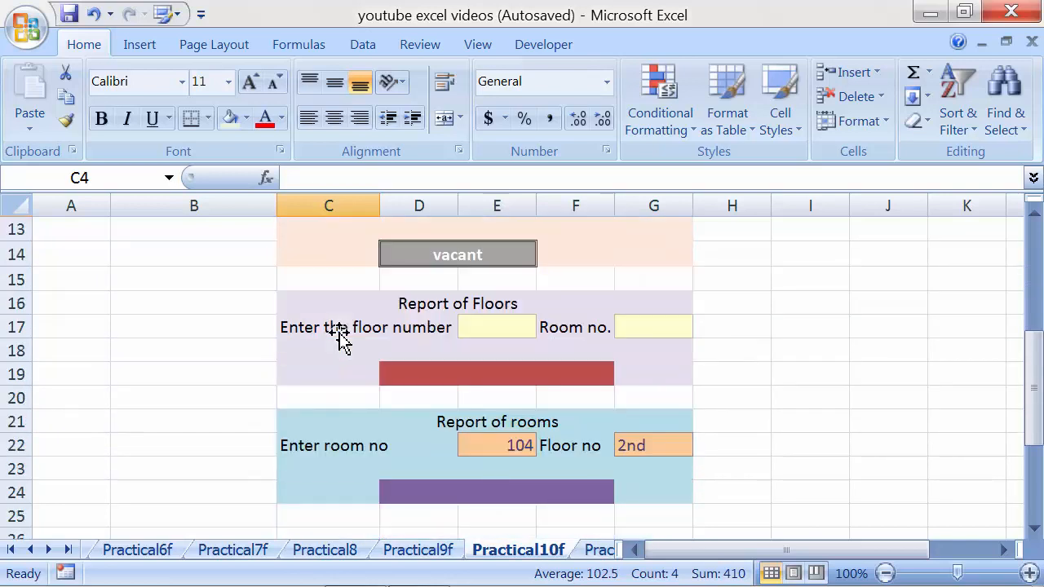
- Start an HLOOKUP formula in D19 of the Report of Floors, using floor number cell E17 as the lookup value
left_click(433, 378)
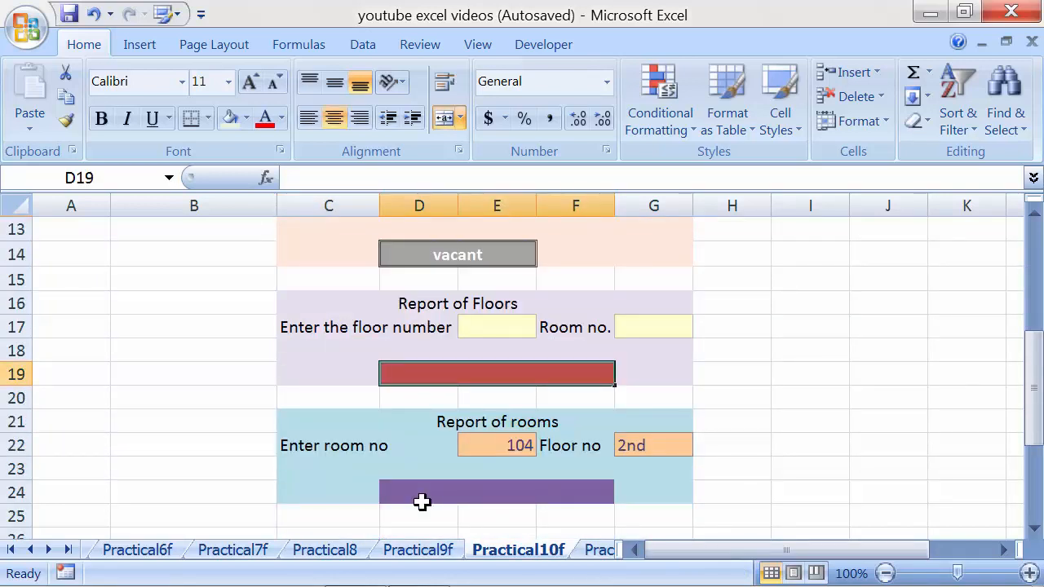
left_click(485, 329)
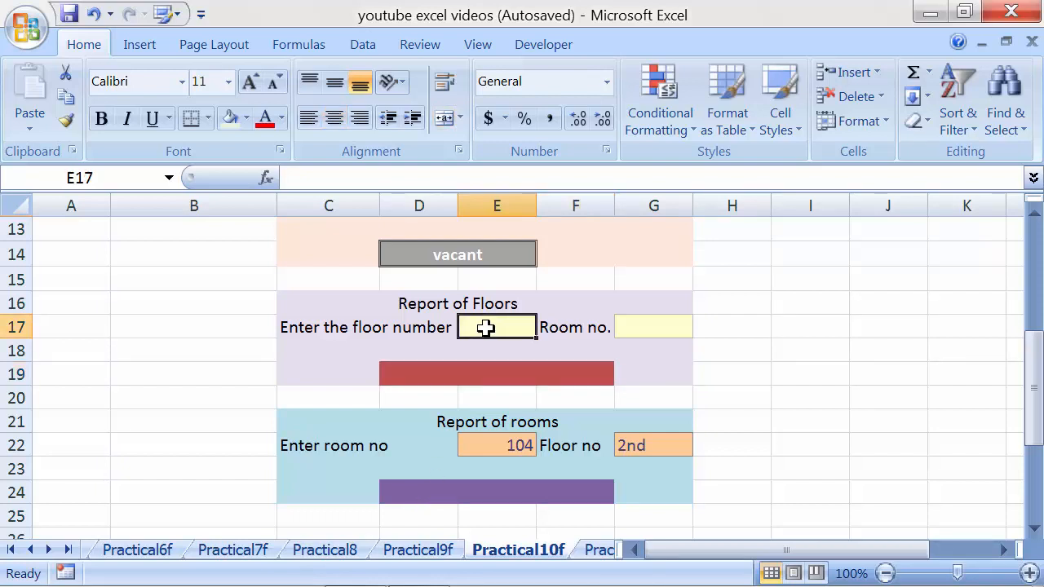
left_click(640, 325)
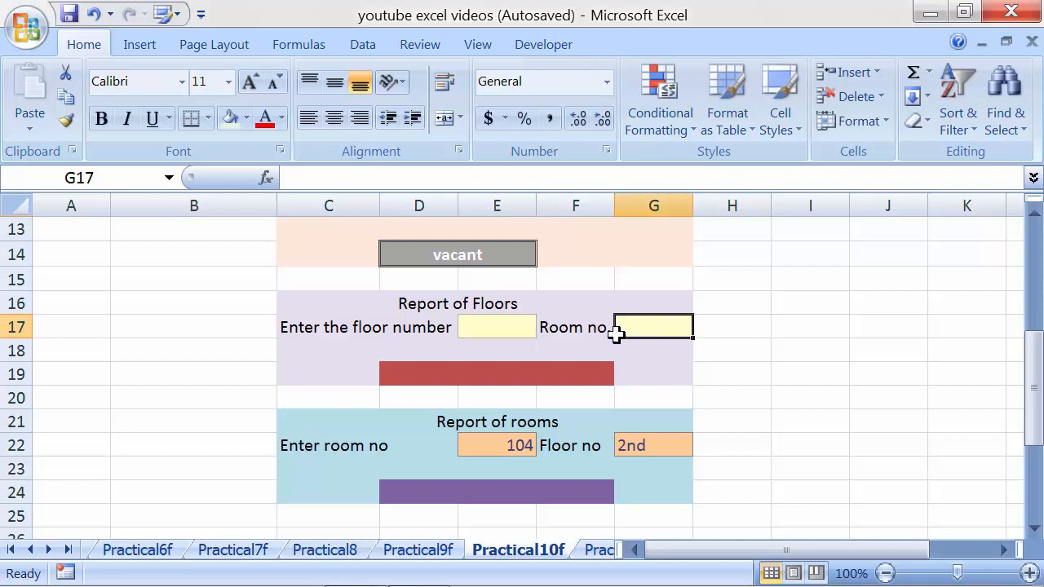
left_click(523, 375)
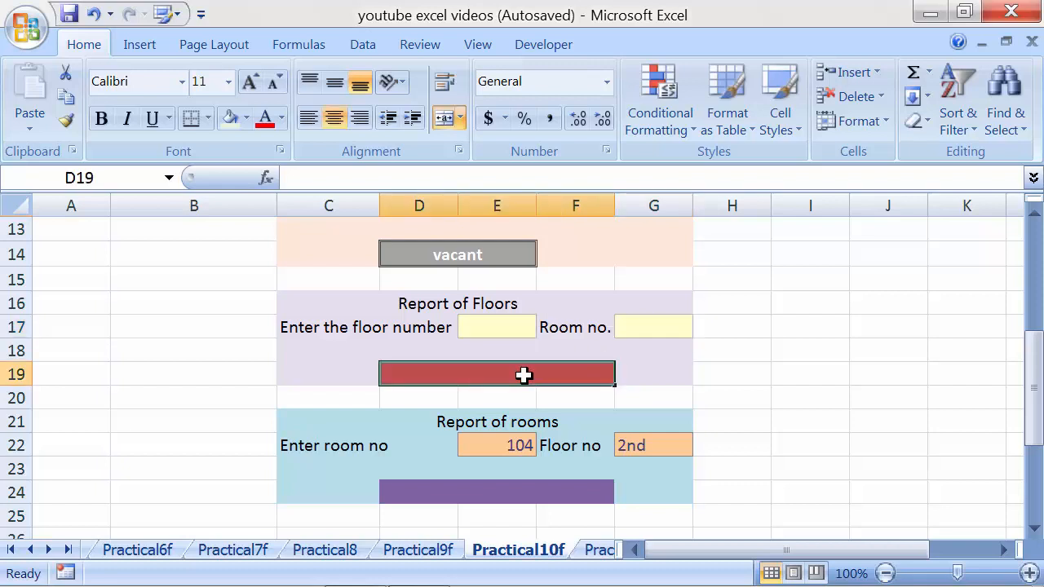
type("=hl")
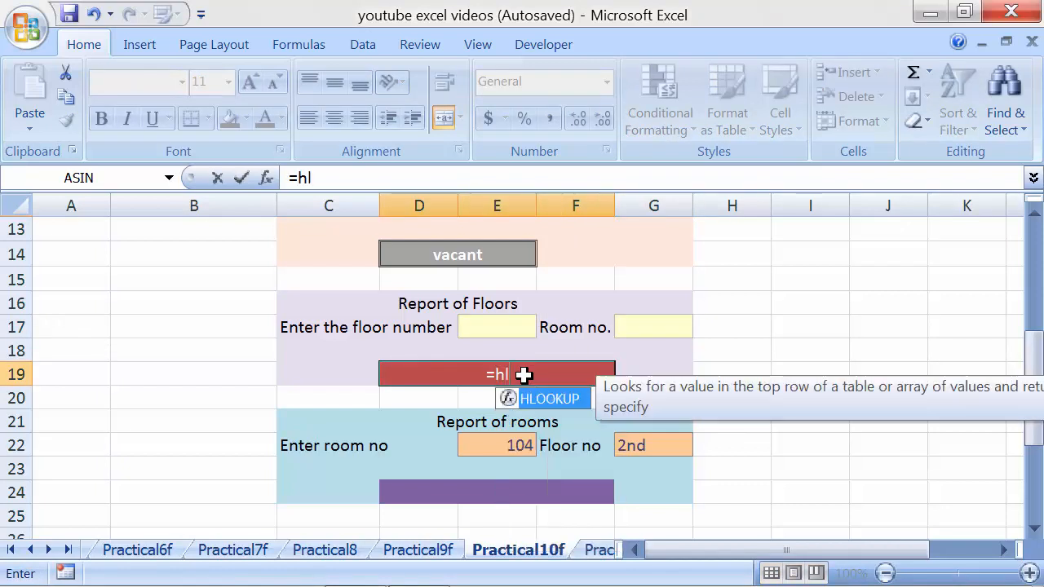
type("ookup(")
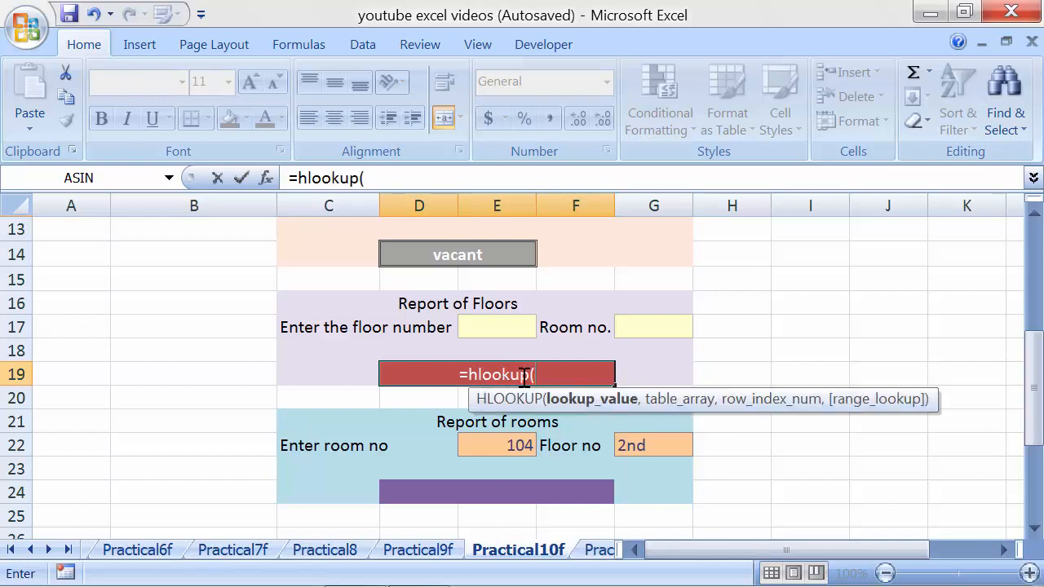
left_click(475, 333)
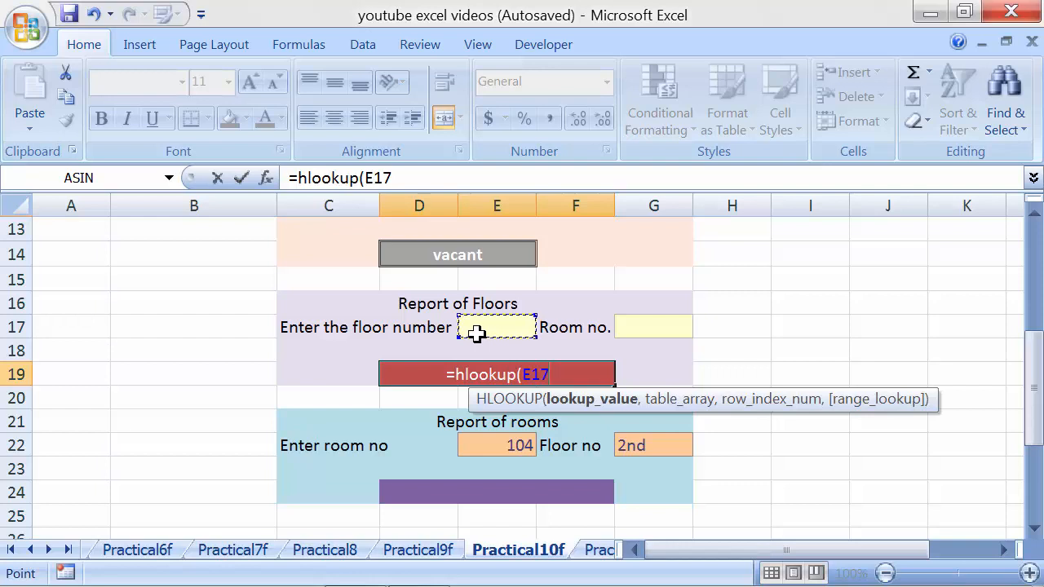
- Give the HLOOKUP formula the whole room table, C4:G9, as its table array
type(",")
scroll(526, 328, "up", 3)
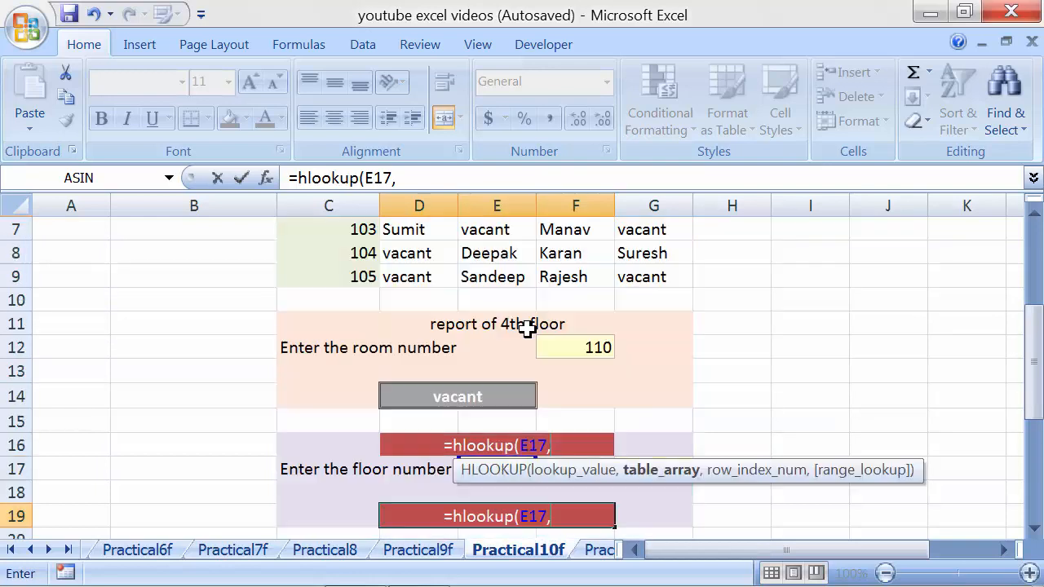
left_click_drag(336, 225, 641, 337)
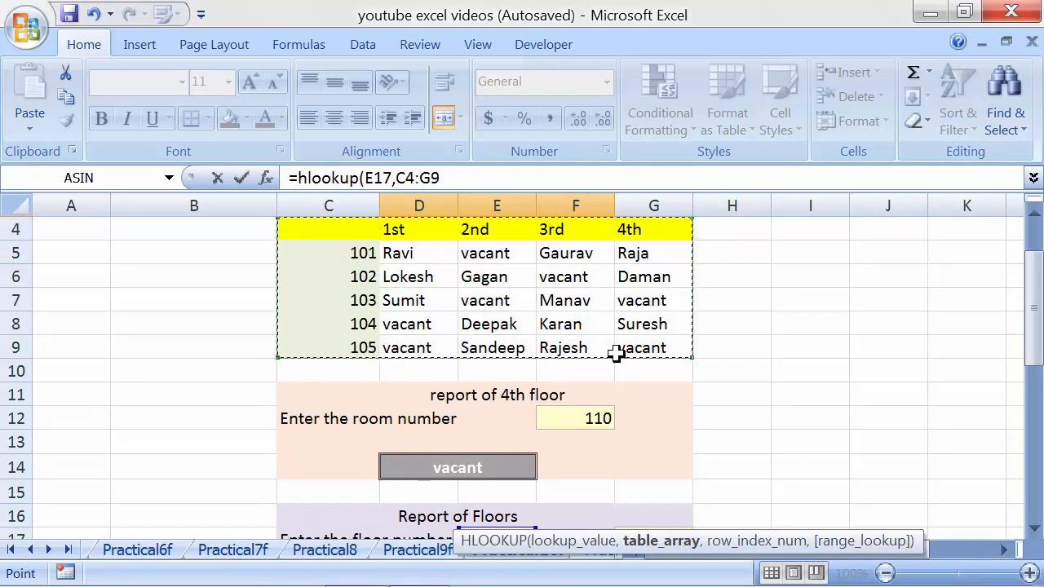
scroll(613, 354, "down", 2)
scroll(616, 352, "down", 1)
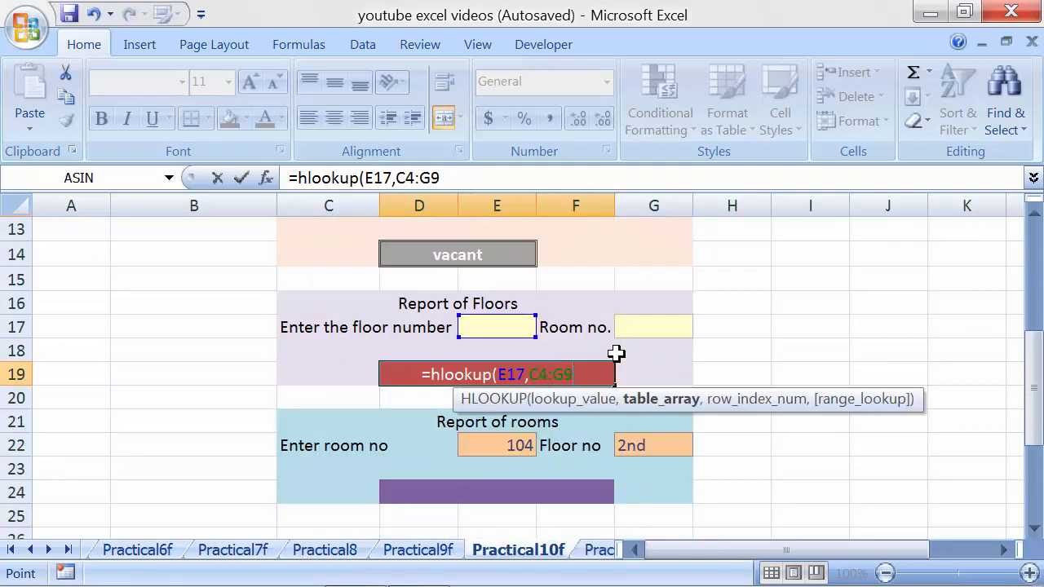
- Set the HLOOKUP row index to G17-99, derived from the room number cell, and close the formula's parenthesis
type(",")
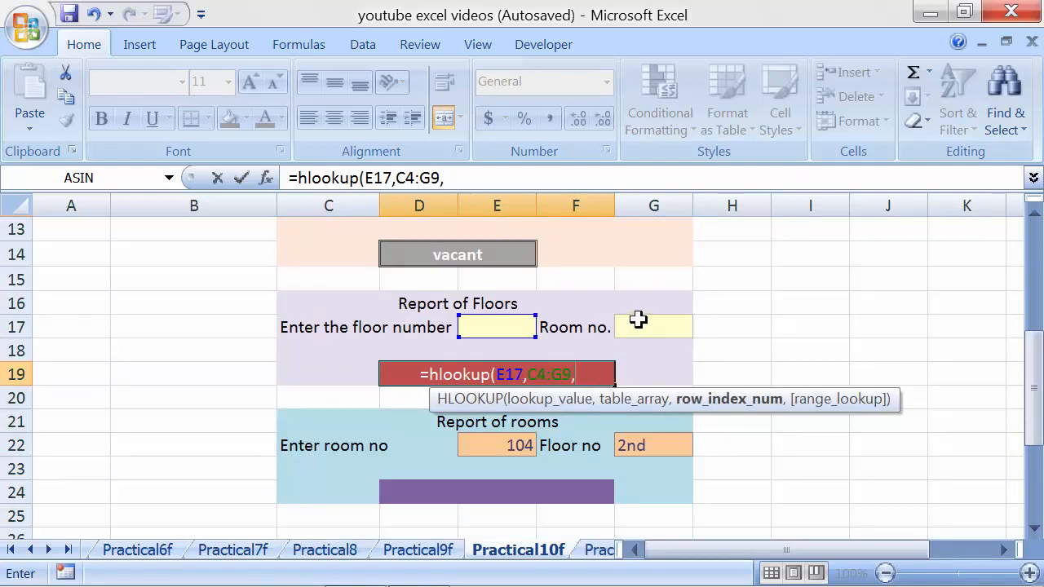
scroll(638, 321, "up", 4)
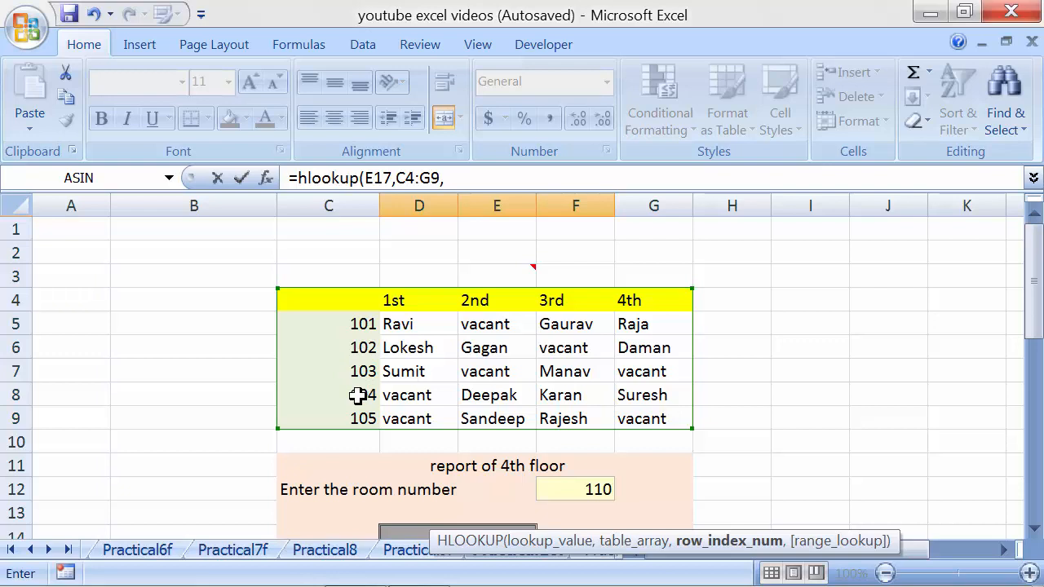
scroll(358, 396, "down", 3)
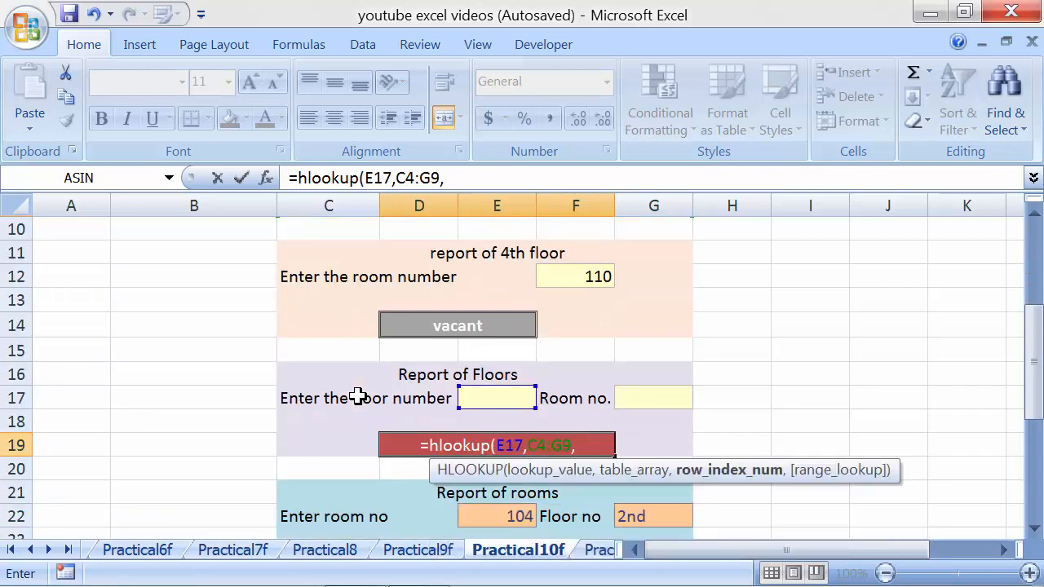
left_click(628, 397)
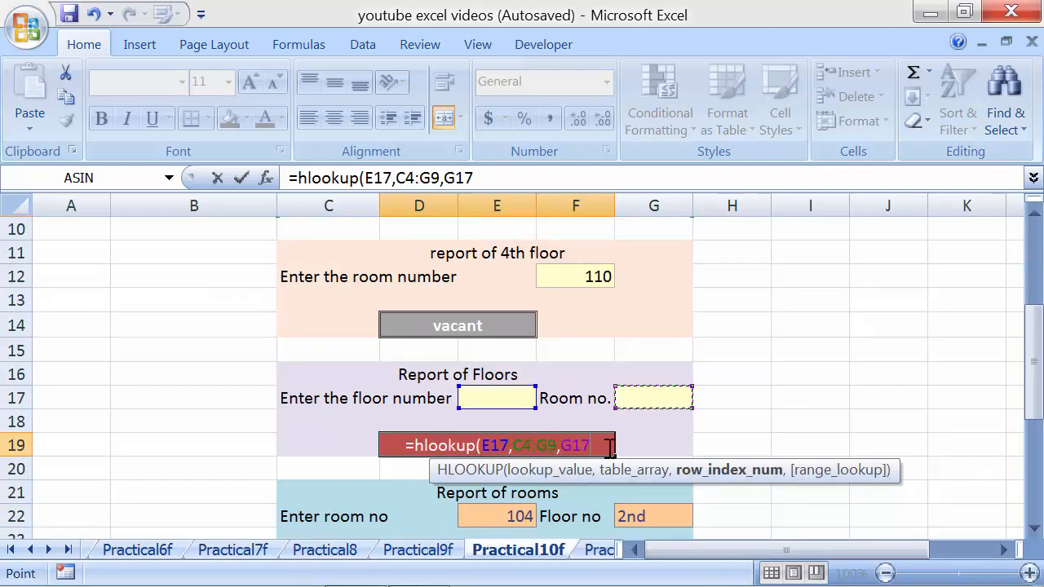
type("-")
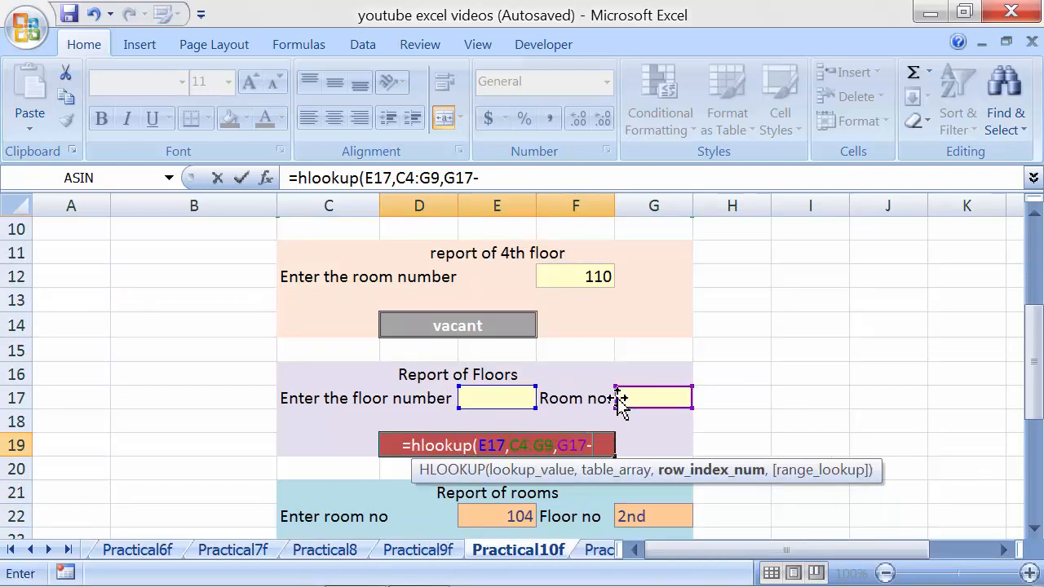
type("99")
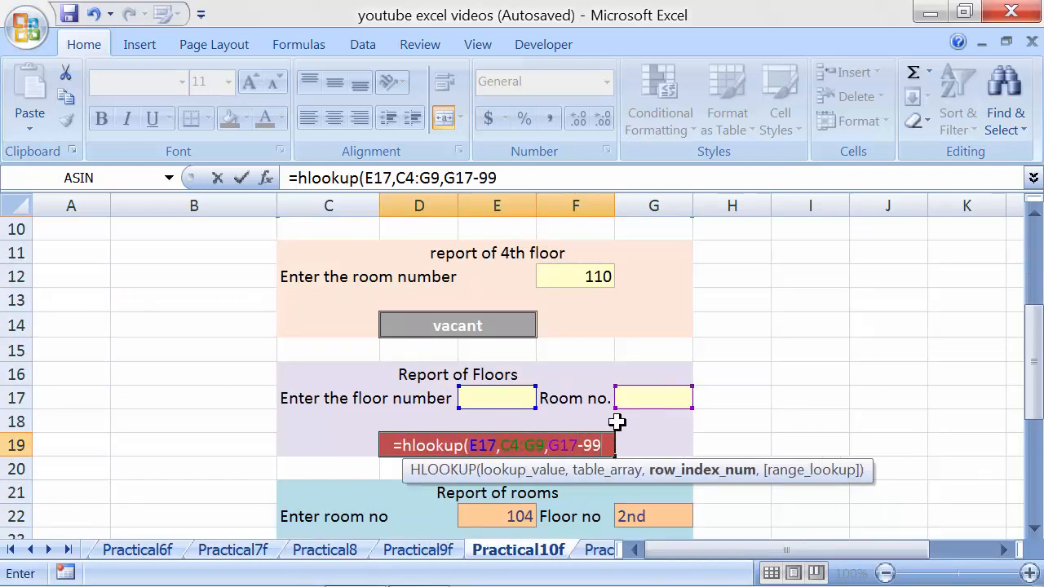
type(")")
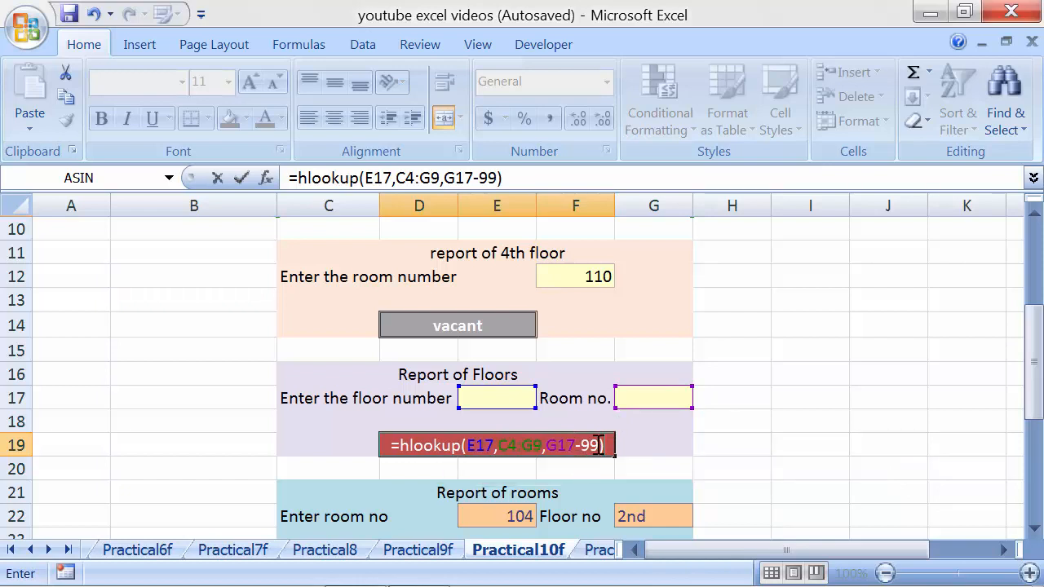
- Add FALSE for an exact match as the range lookup argument and enter the HLOOKUP formula in D19
left_click(598, 445)
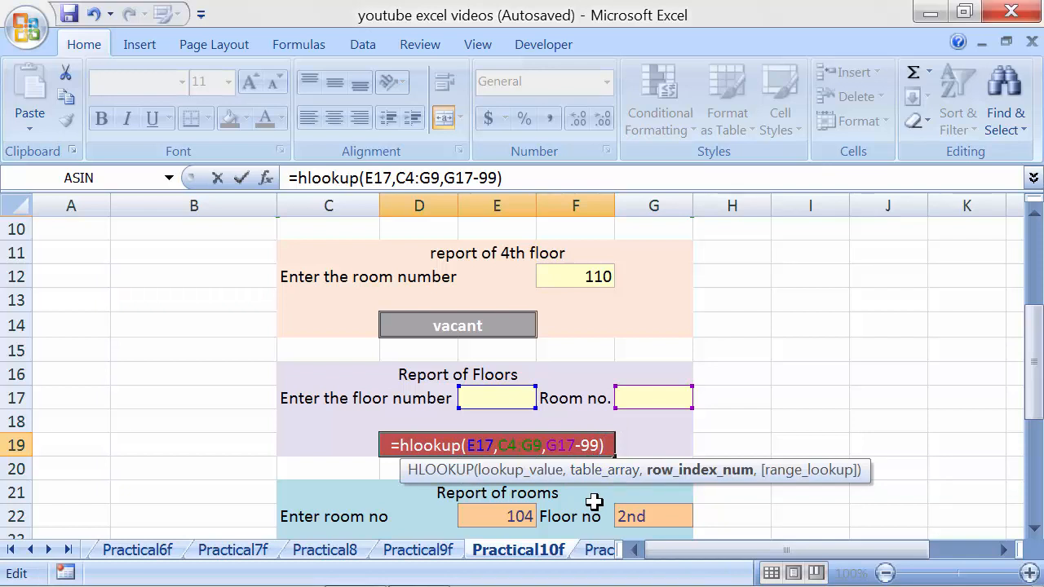
type(",")
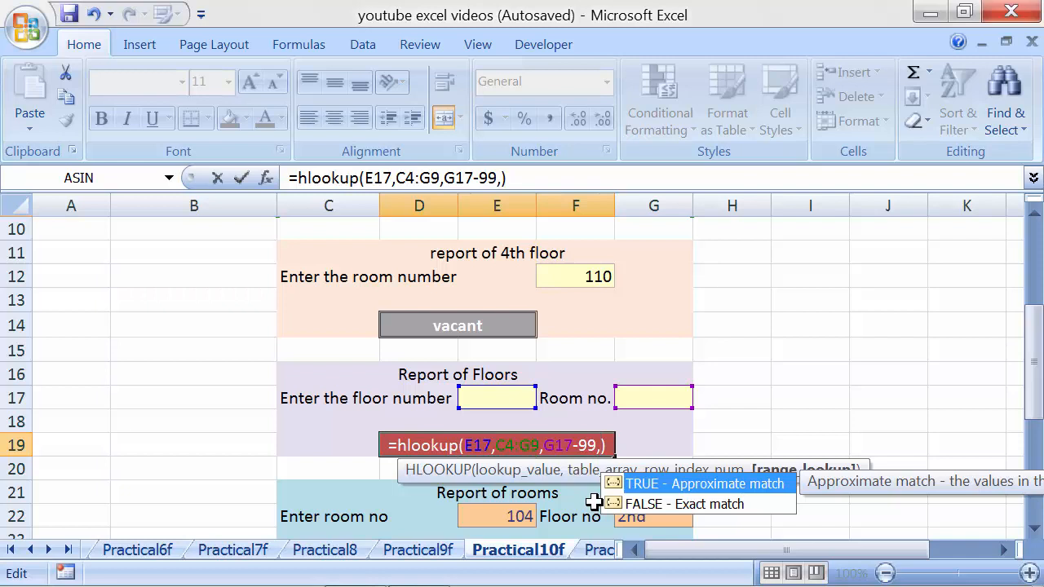
scroll(594, 502, "up", 3)
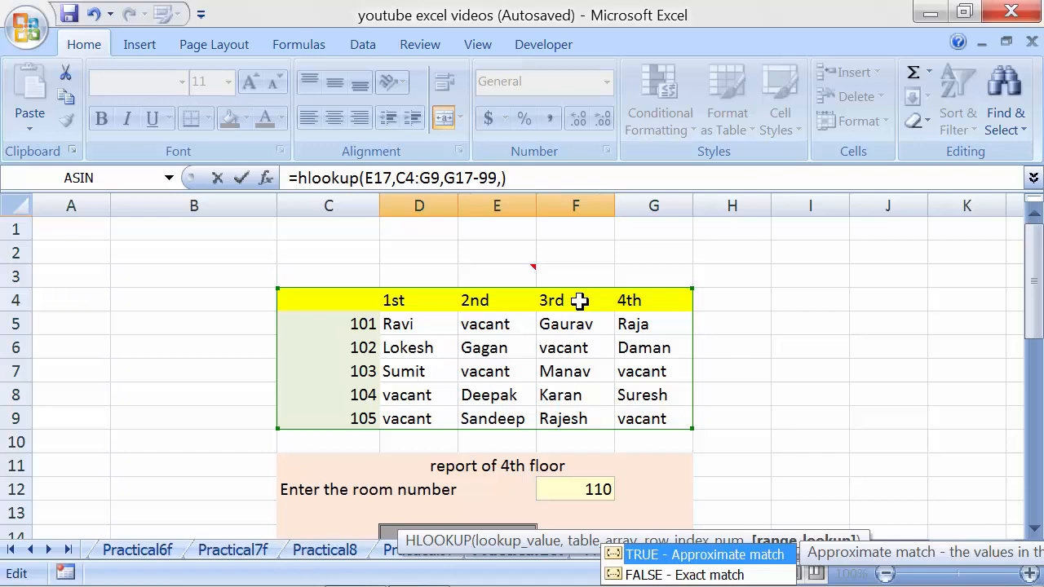
scroll(579, 301, "down", 3)
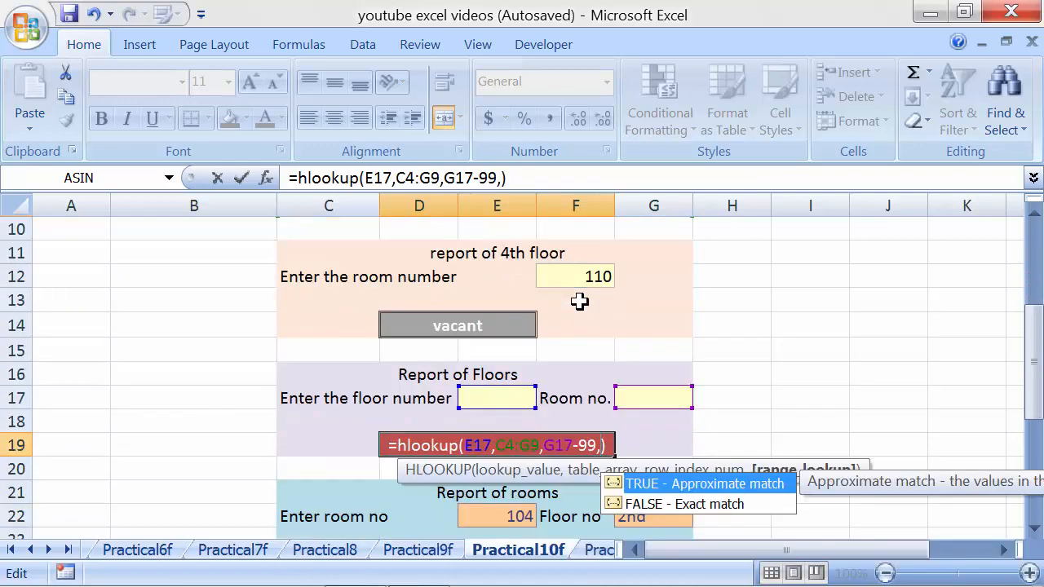
scroll(579, 301, "up", 3)
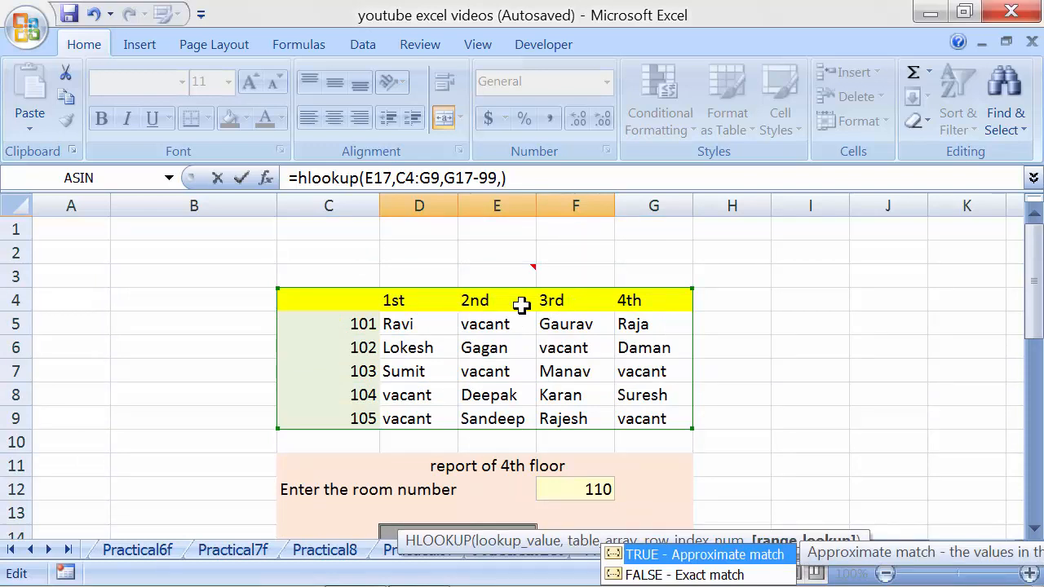
scroll(521, 304, "down", 3)
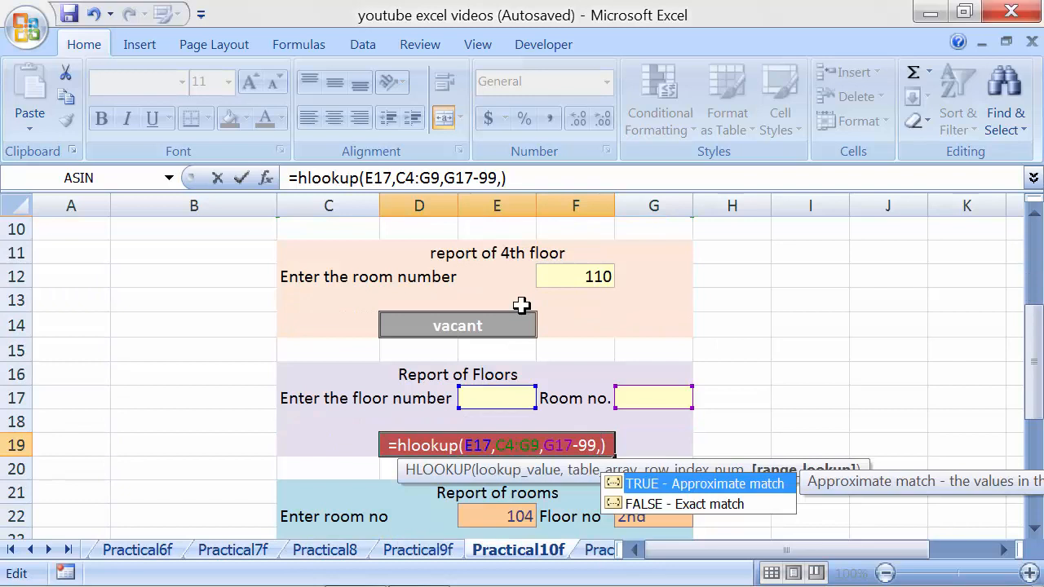
type("f")
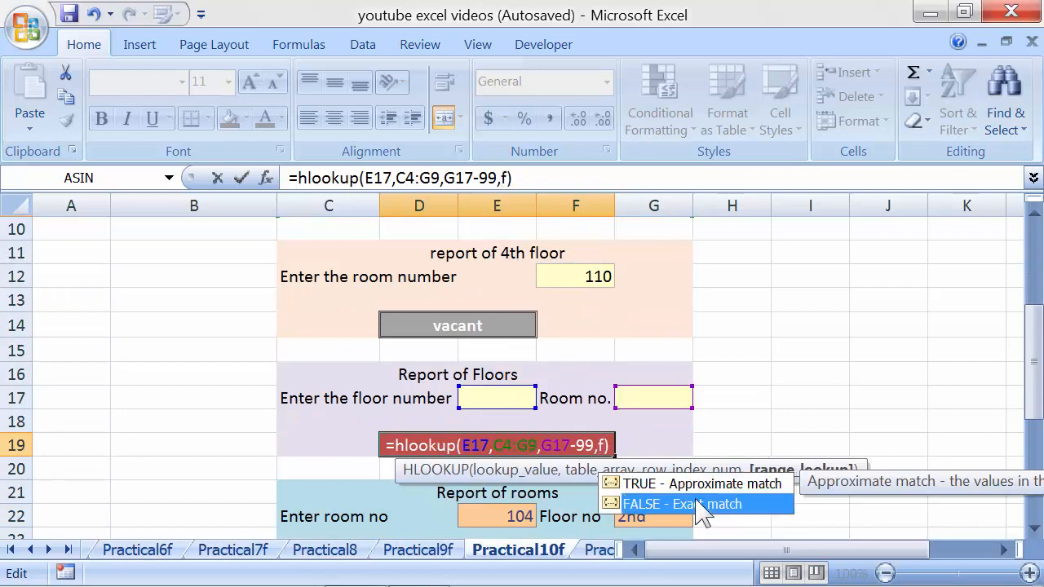
double_click(699, 504)
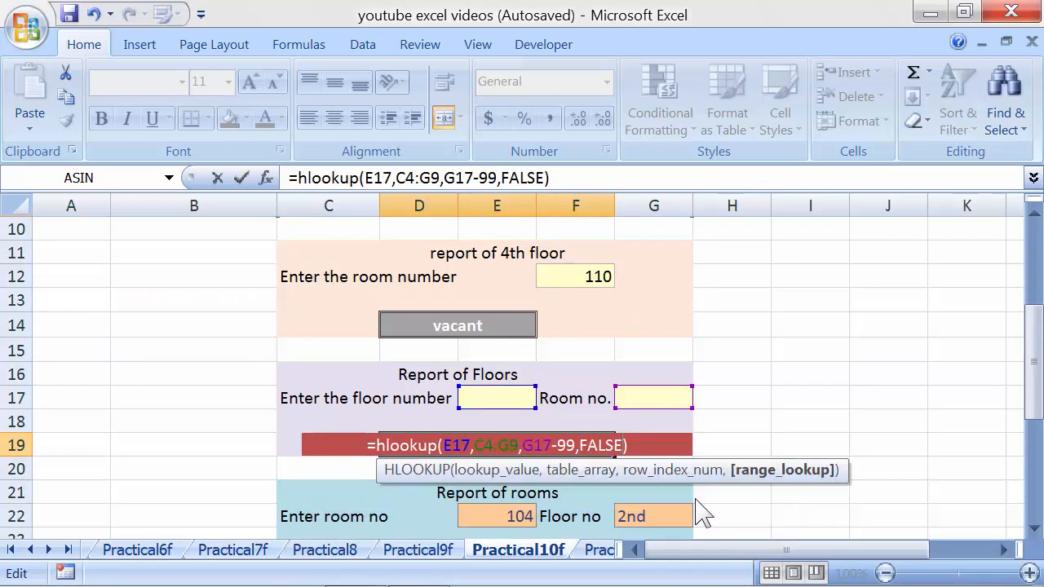
key("Return")
- Fill in the Report of Floors with floor number 2nd in E17 and room number 102 in G17
key("Up")
key("Up")
key("Up")
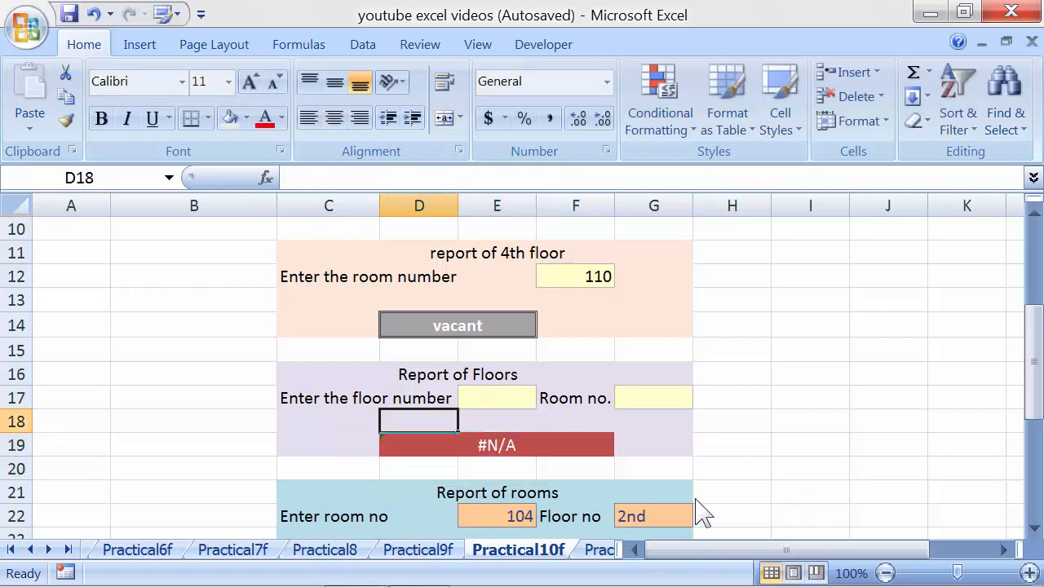
key("Right")
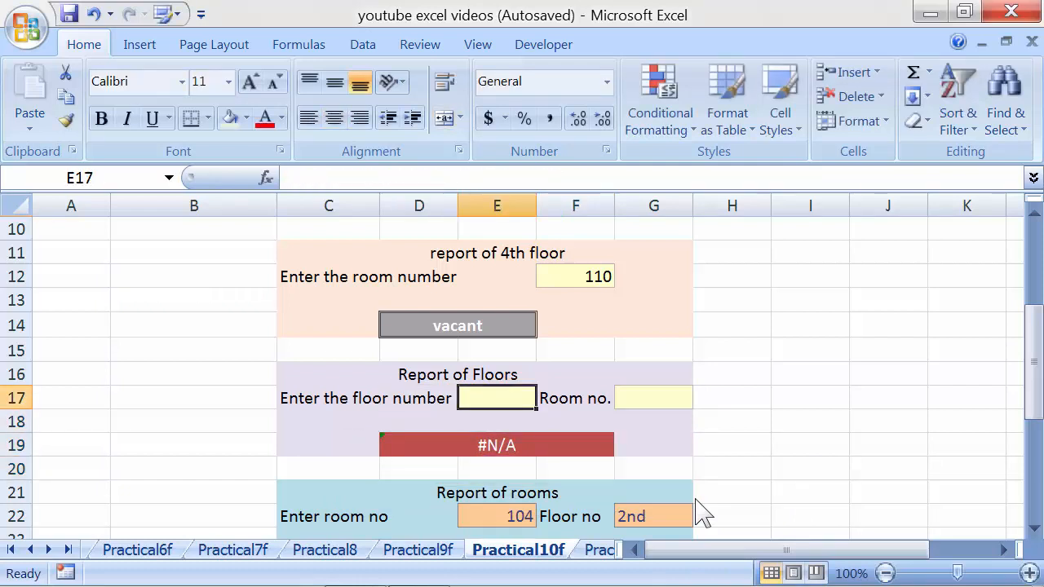
scroll(698, 501, "up", 3)
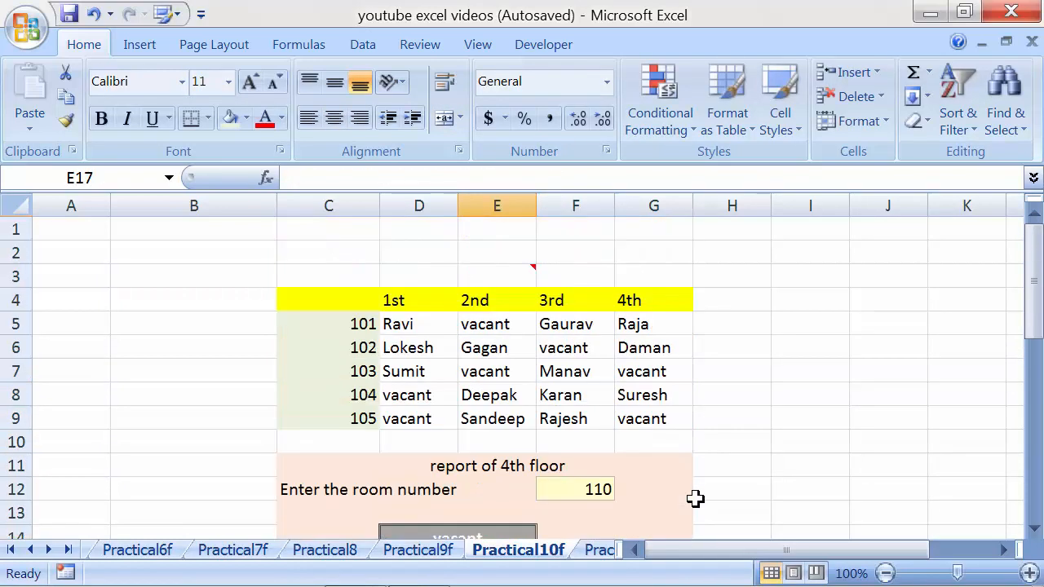
scroll(695, 500, "down", 2)
type("2nd")
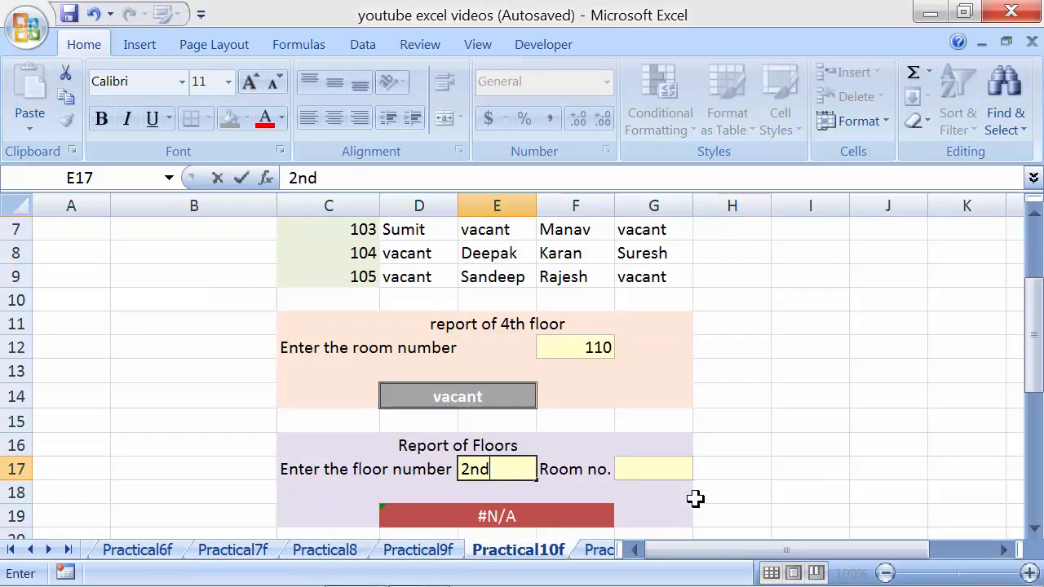
key("Right")
key("Right")
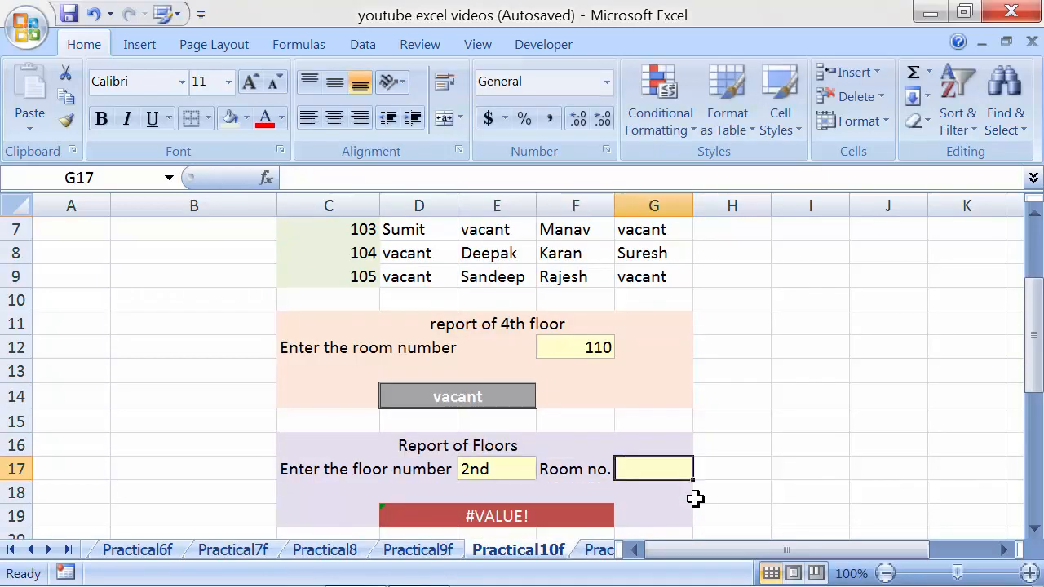
type("102")
key("Return")
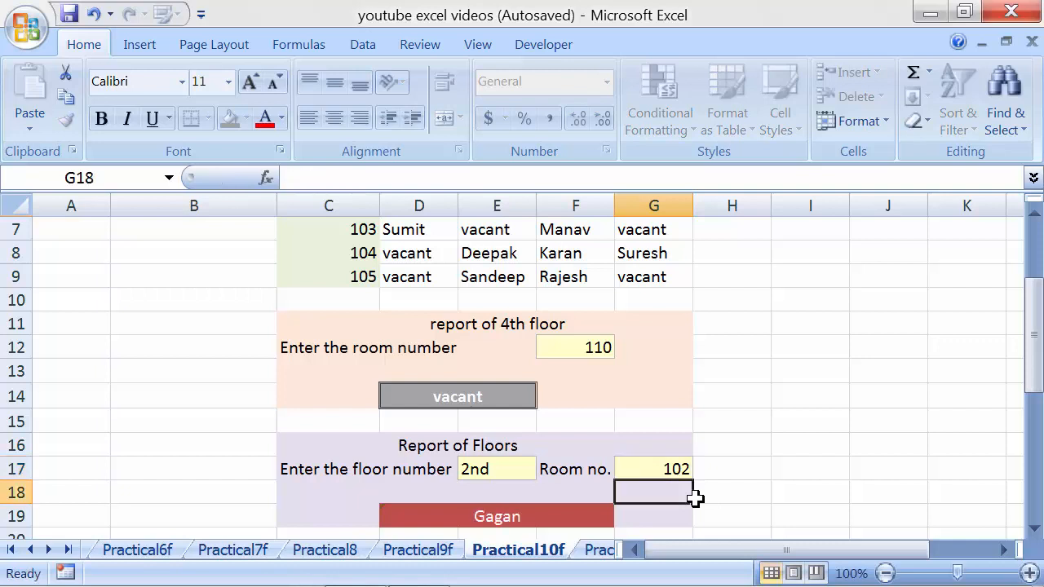
- Check the HLOOKUP result against the table's 2nd floor column and room 102 row, and inspect the formula in D19 and its floor number cell
scroll(694, 498, "up", 2)
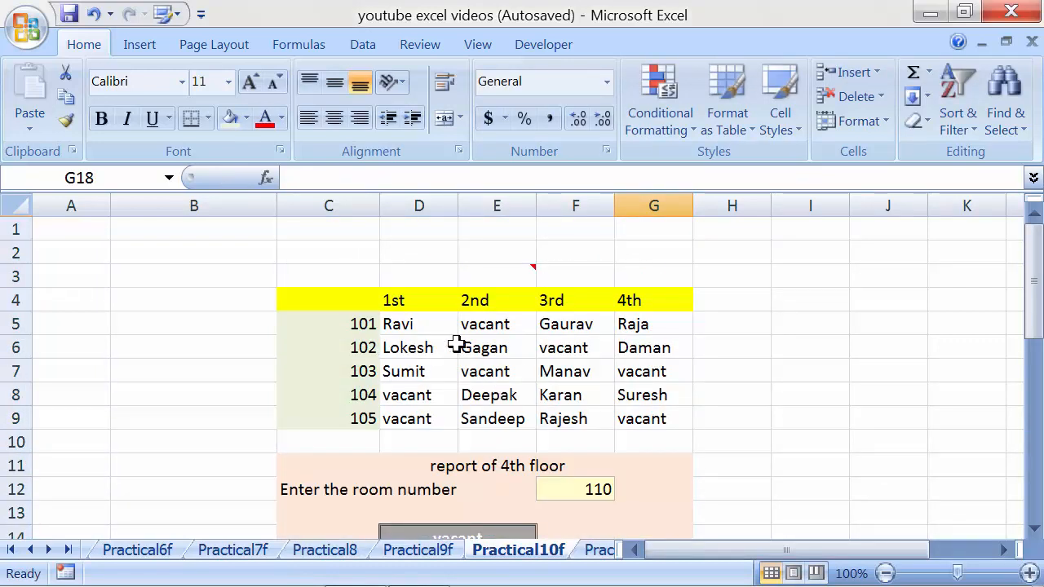
left_click(488, 301)
left_click(372, 349)
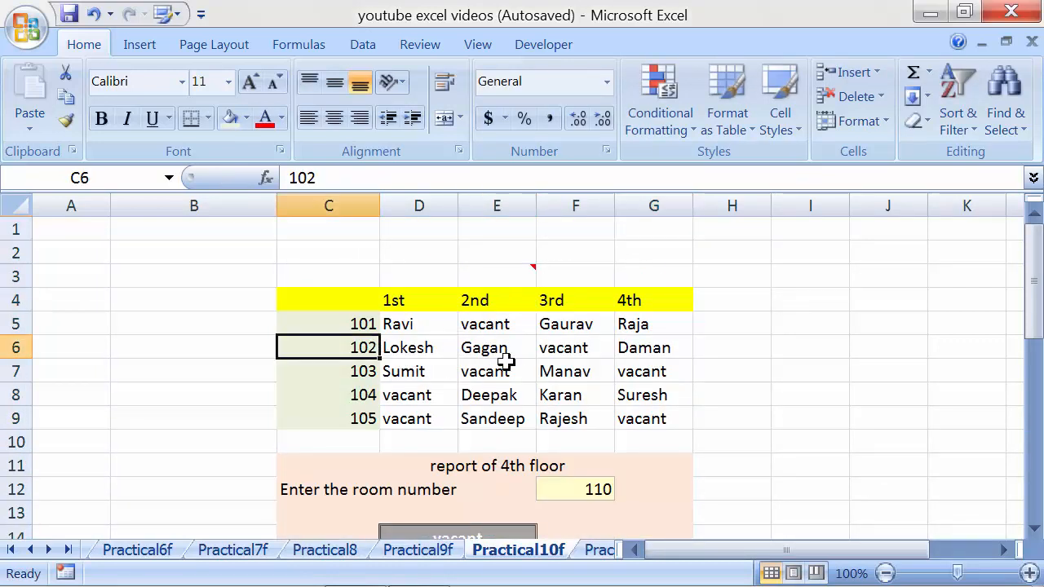
left_click(502, 351)
scroll(506, 384, "down", 3)
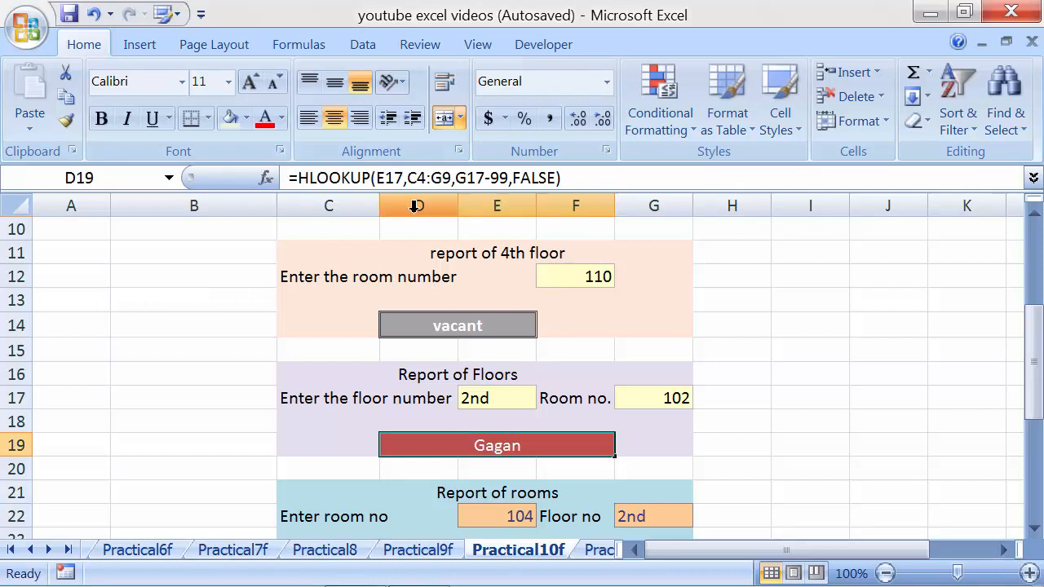
left_click(489, 397)
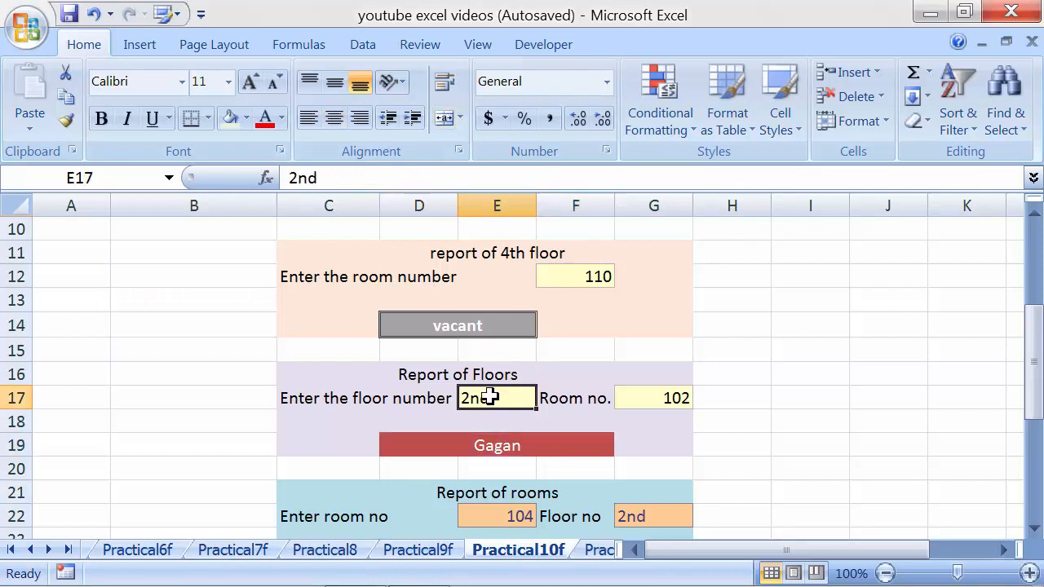
- Trace how the HLOOKUP matches floor 2nd in header row C4:G4 and locates room 102's row within table C4:G9
scroll(490, 398, "up", 2)
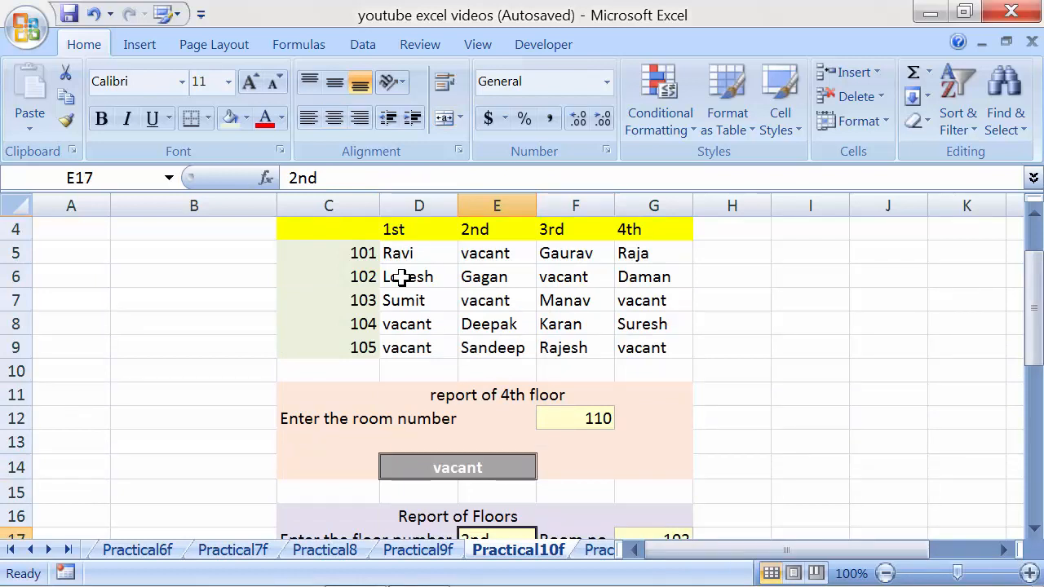
left_click_drag(361, 226, 634, 217)
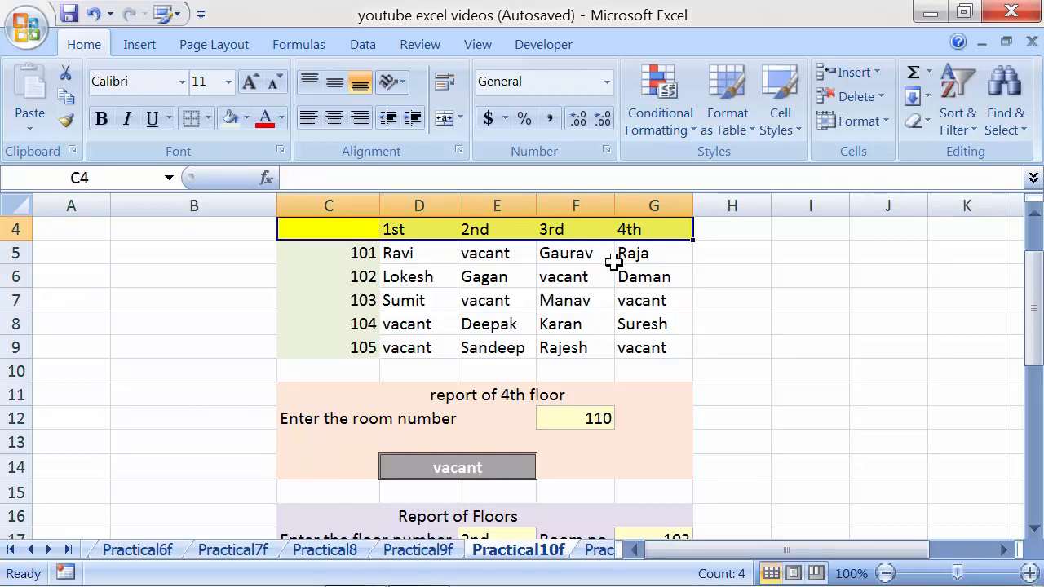
left_click(495, 232)
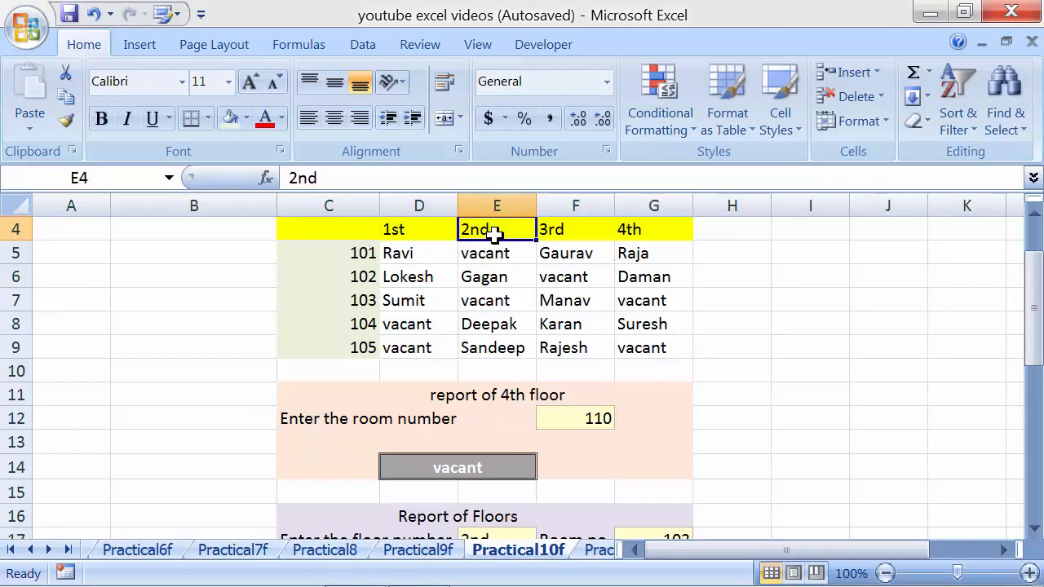
scroll(552, 378, "down", 1)
left_click(637, 469)
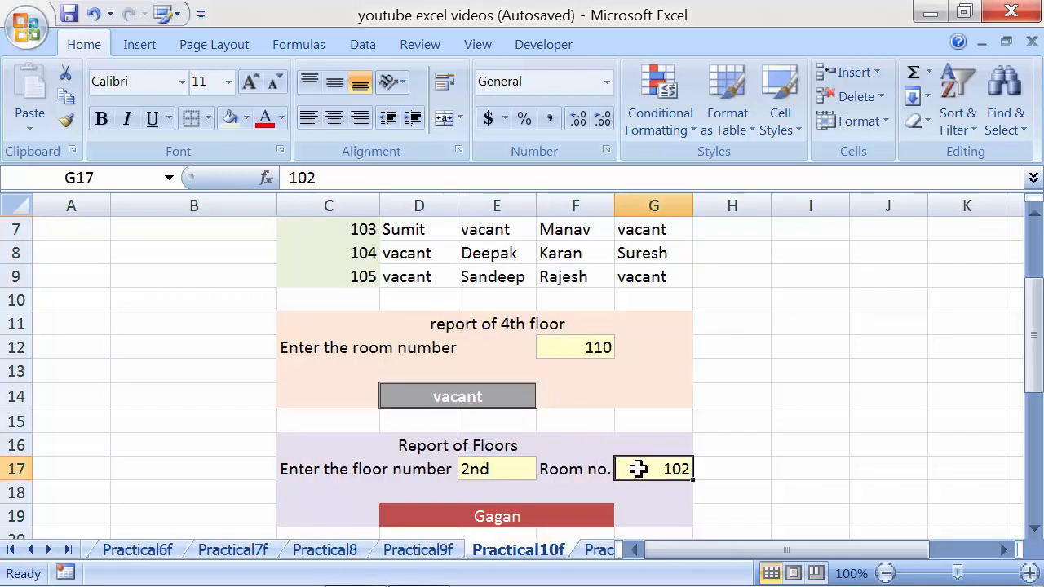
scroll(639, 469, "up", 2)
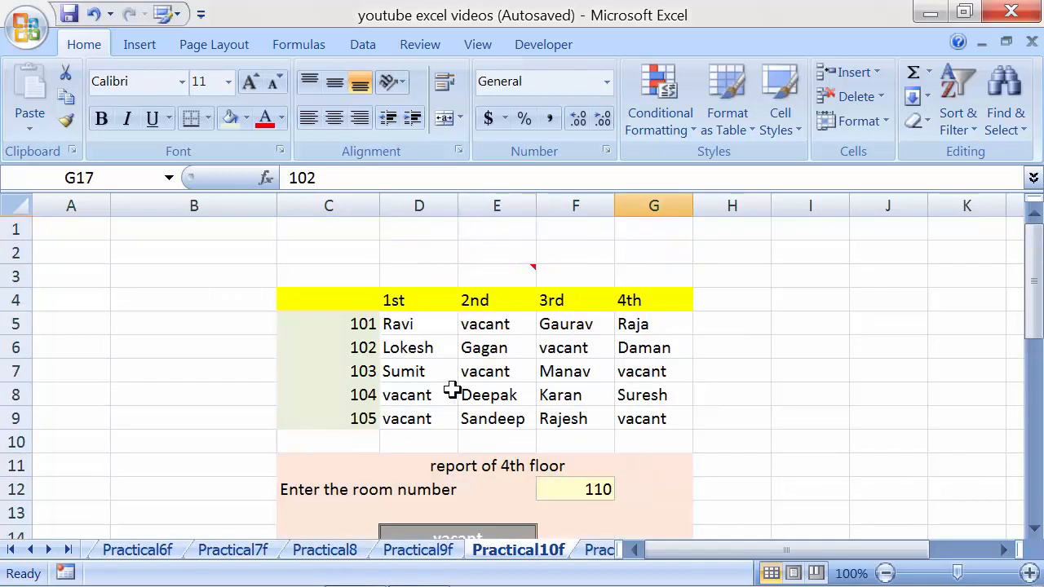
left_click(366, 348)
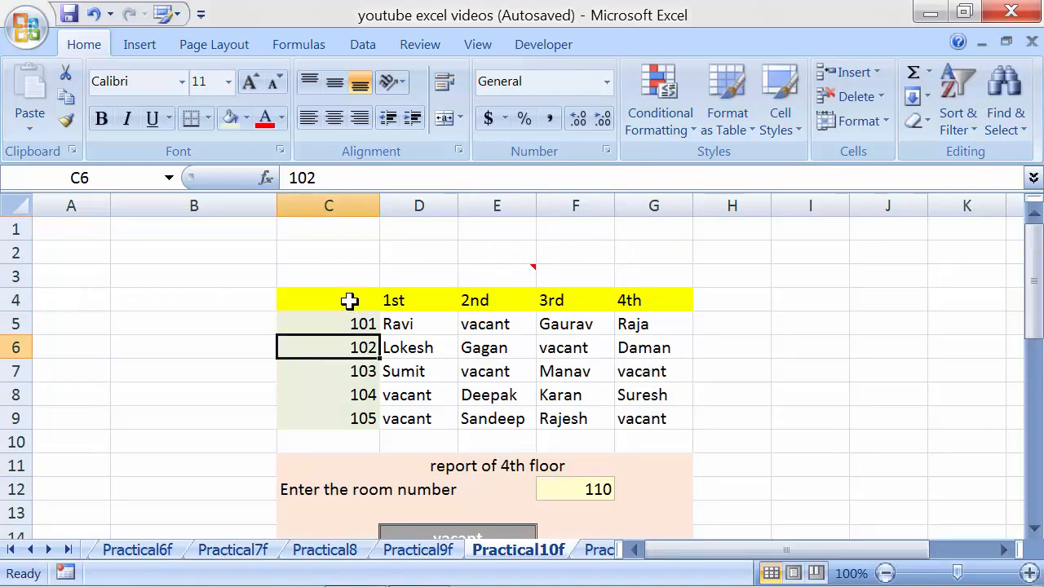
left_click_drag(349, 301, 644, 428)
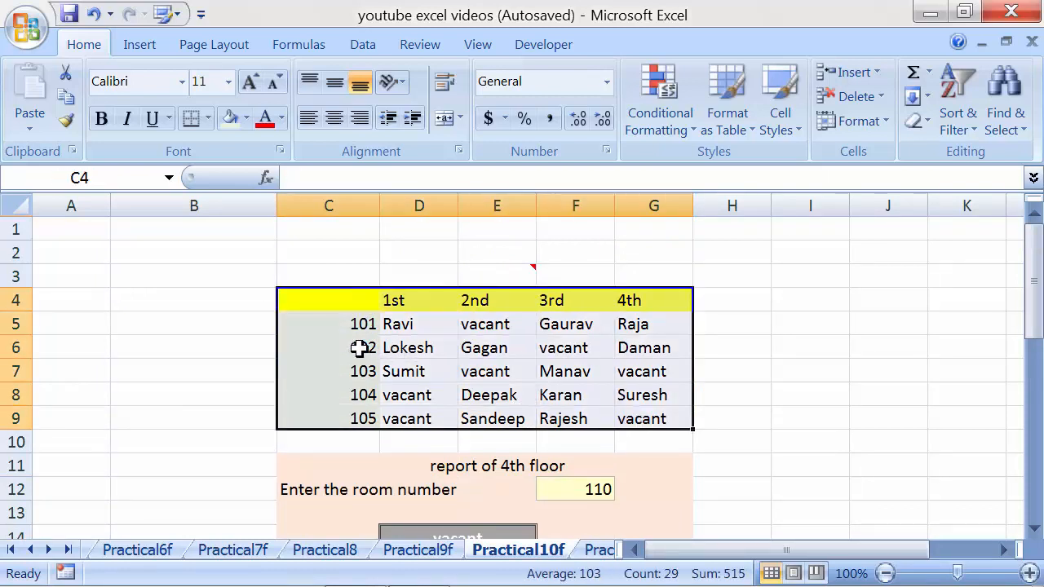
left_click(359, 349)
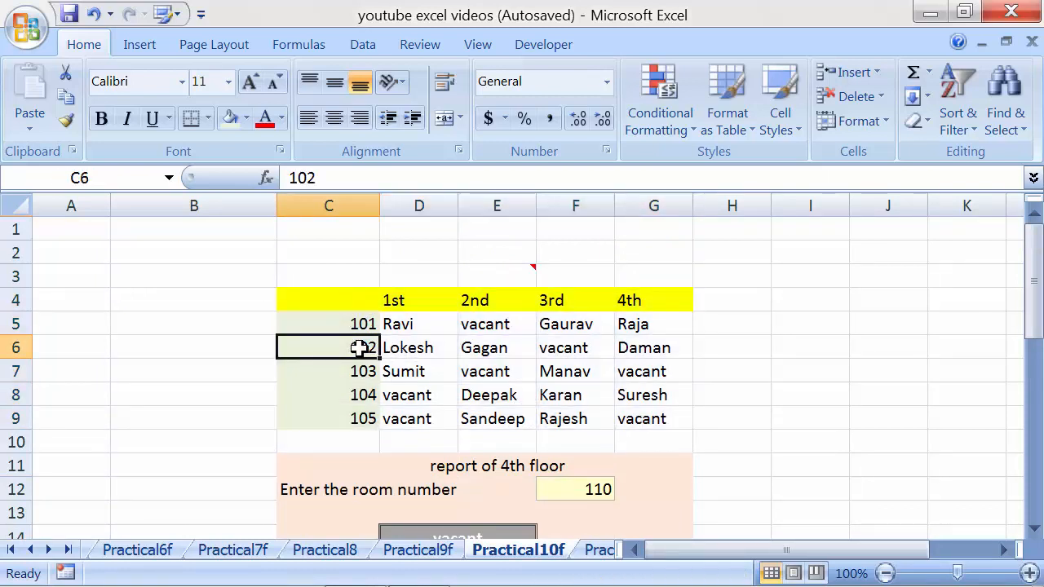
left_click_drag(363, 301, 628, 404)
left_click(364, 303)
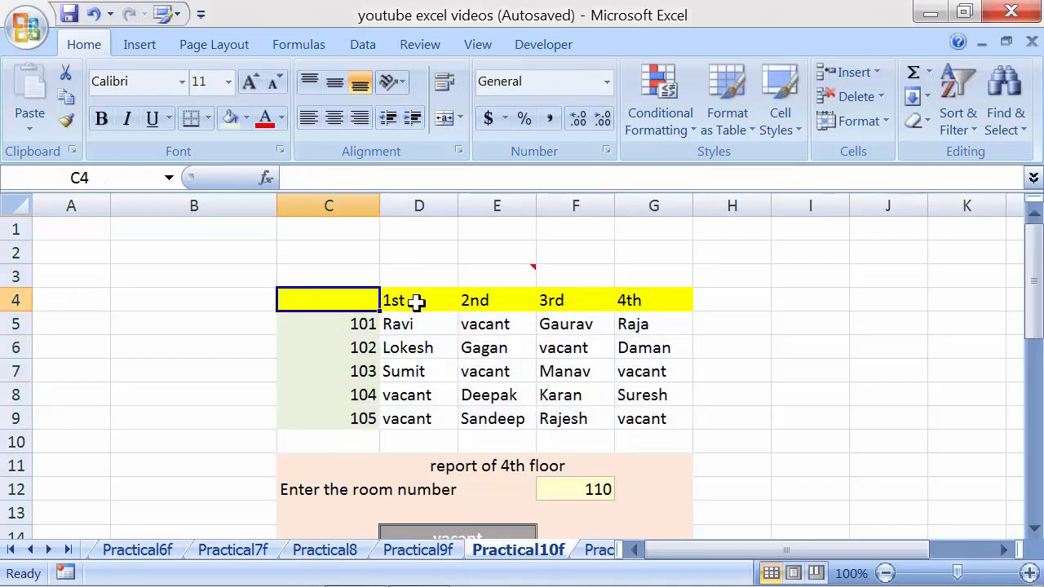
left_click(360, 324)
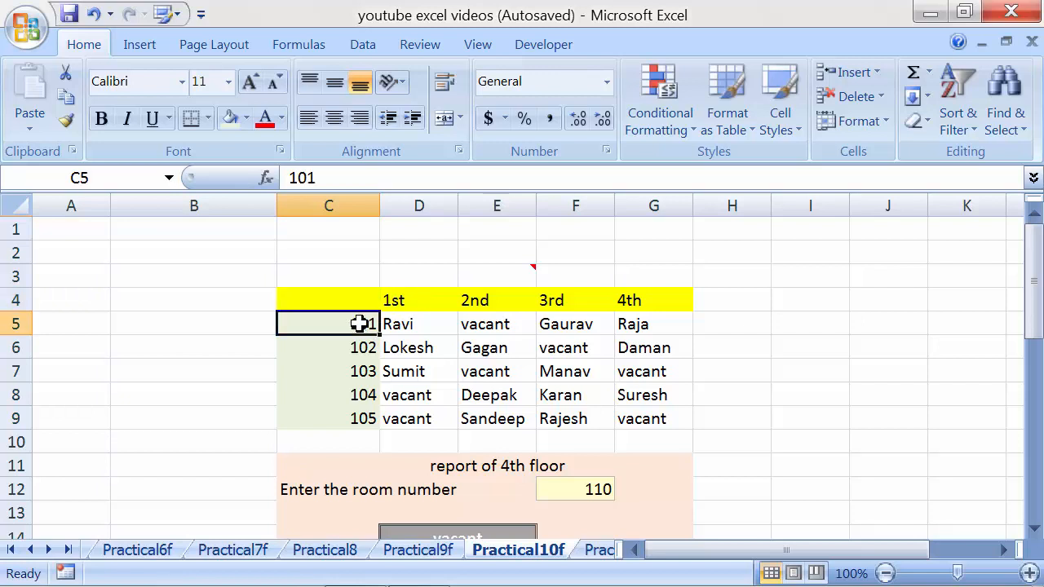
left_click(349, 351)
scroll(349, 351, "down", 3)
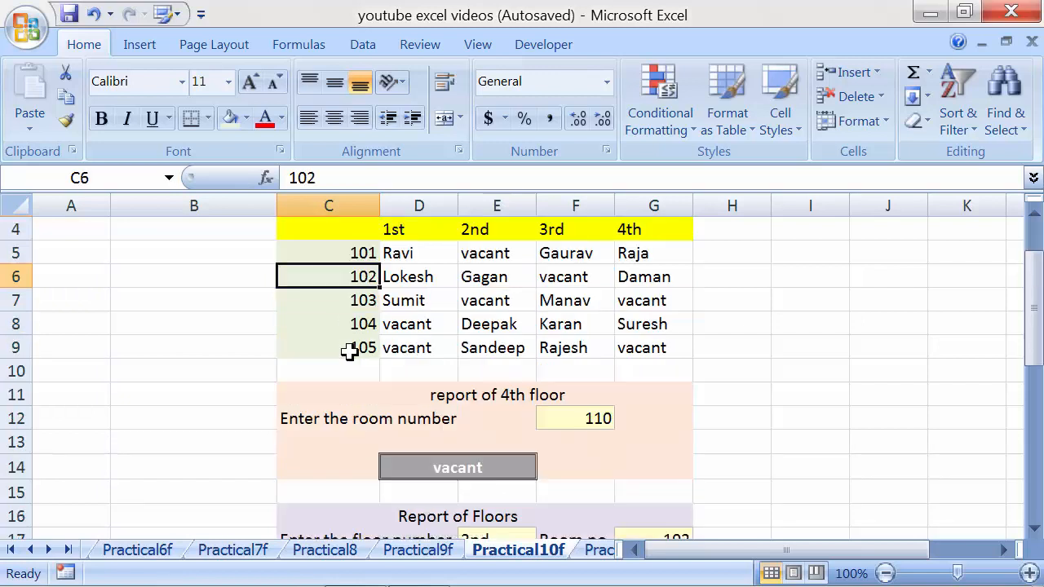
- Review the HLOOKUP formula in D19 against the table's header row and the rows for rooms 102 and 103
left_click(532, 447)
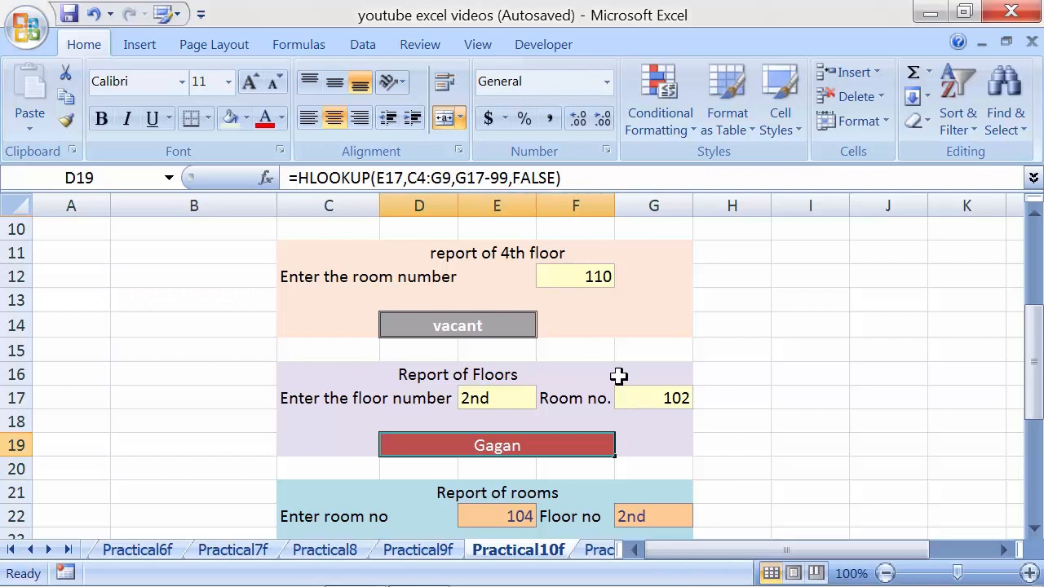
scroll(502, 289, "up", 2)
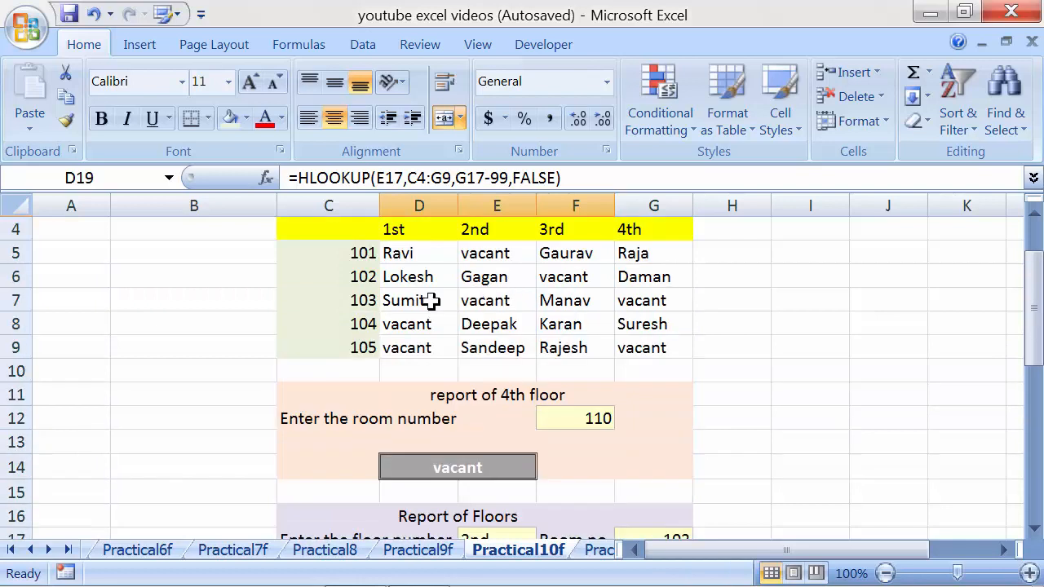
left_click(368, 277)
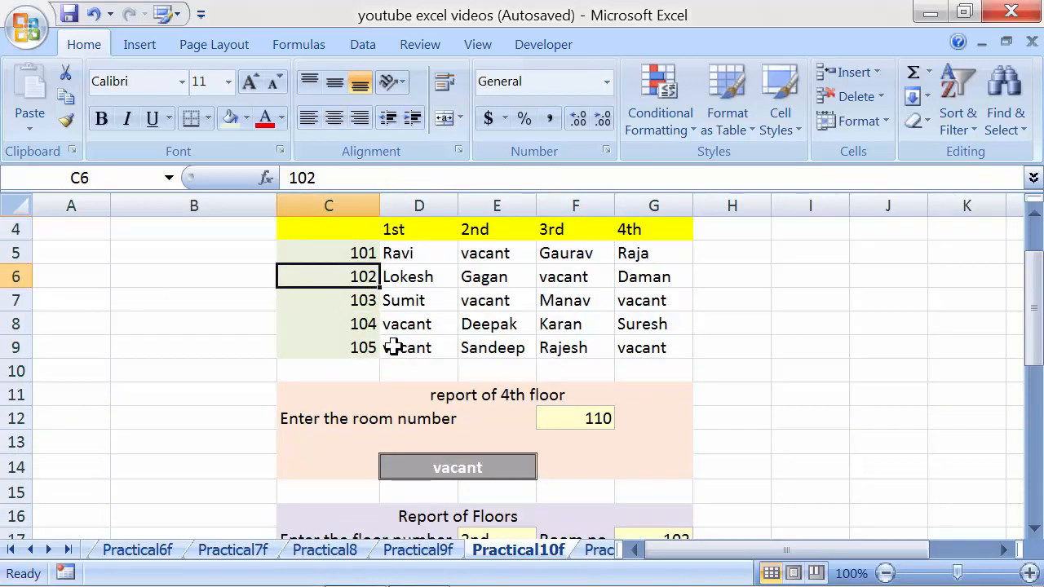
left_click(348, 300)
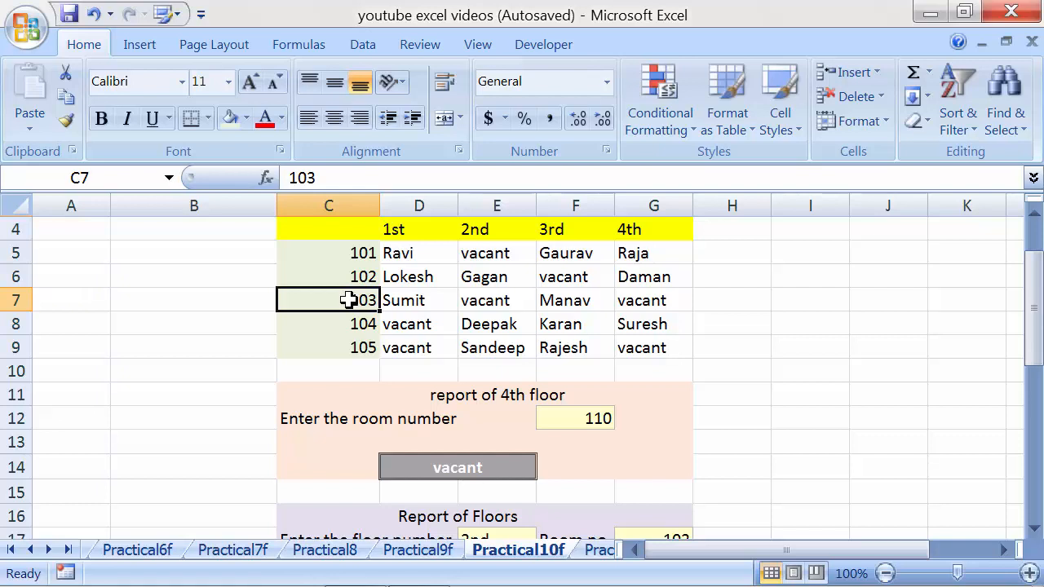
scroll(349, 300, "down", 3)
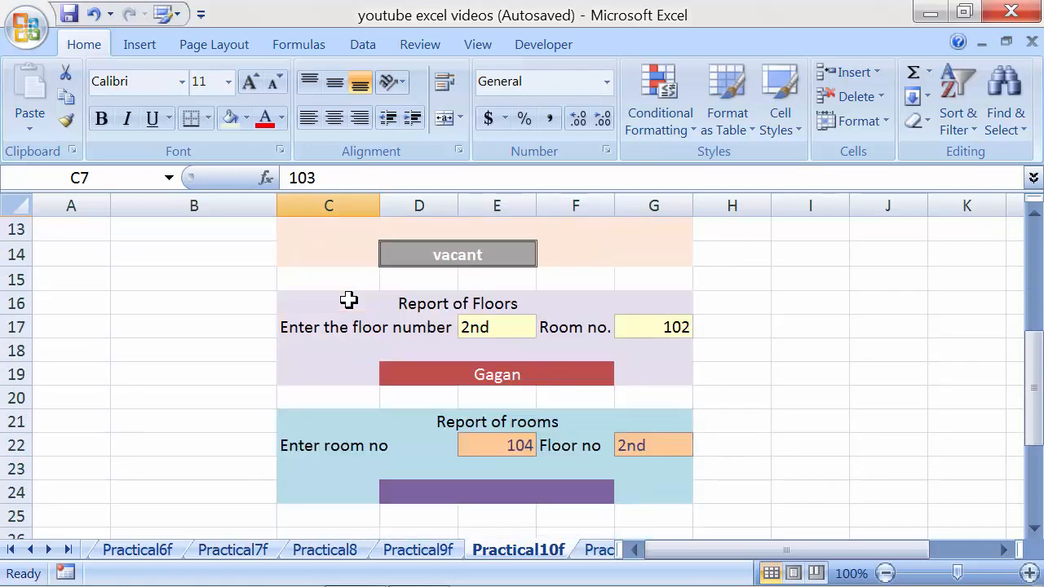
left_click(420, 373)
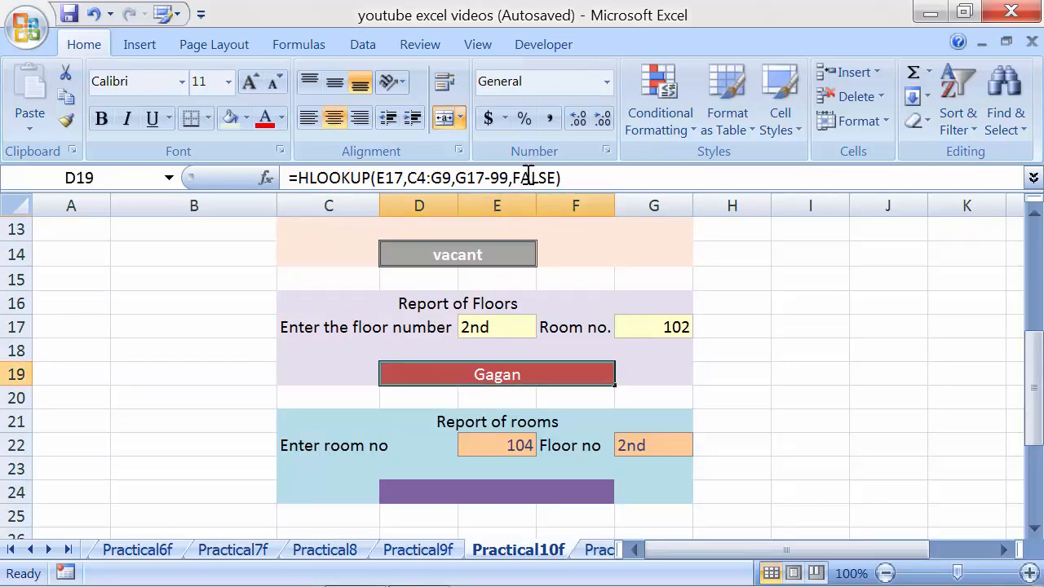
scroll(531, 253, "up", 4)
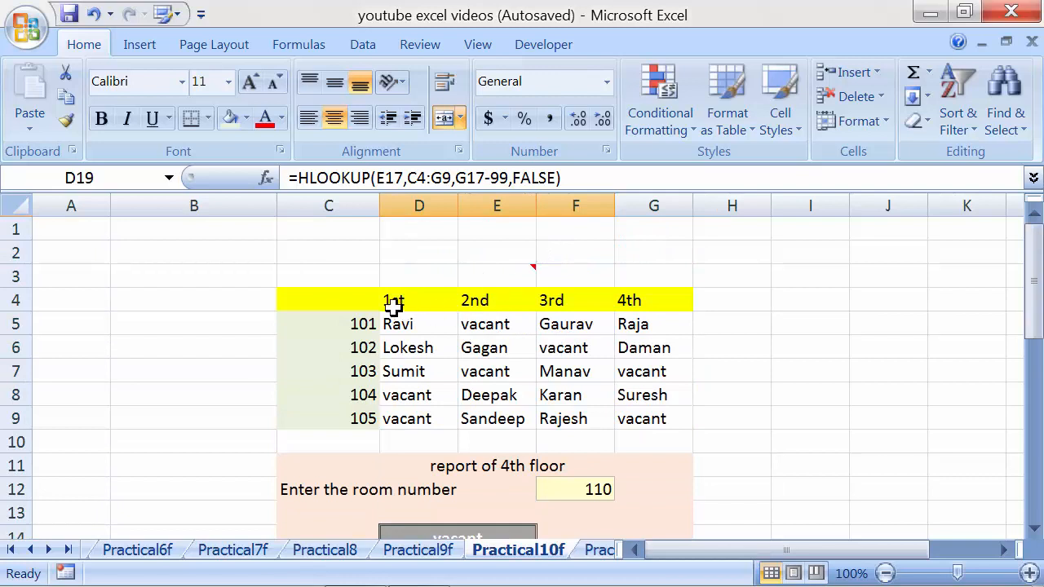
left_click_drag(351, 301, 657, 412)
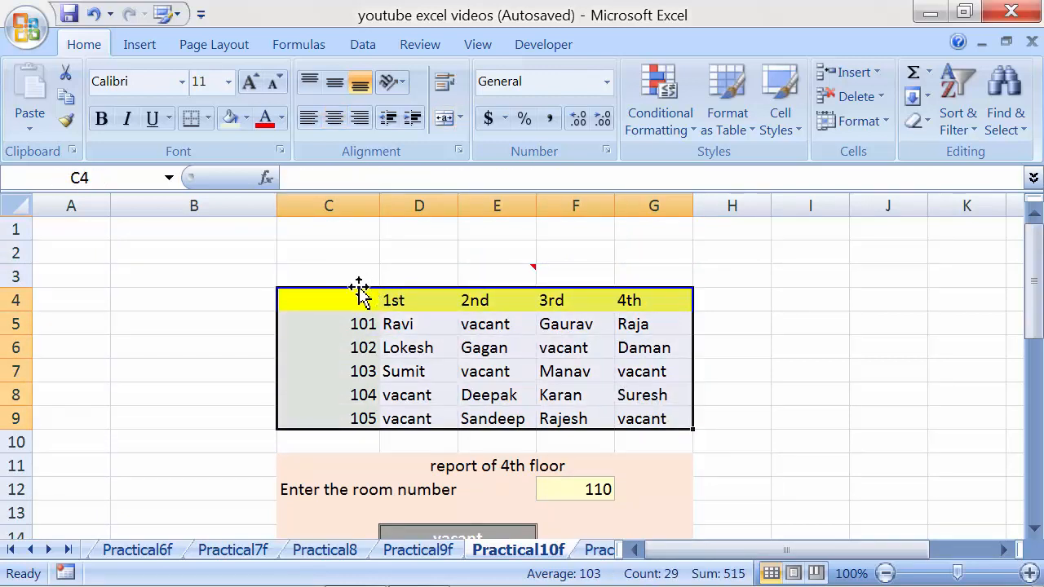
left_click_drag(352, 296, 657, 298)
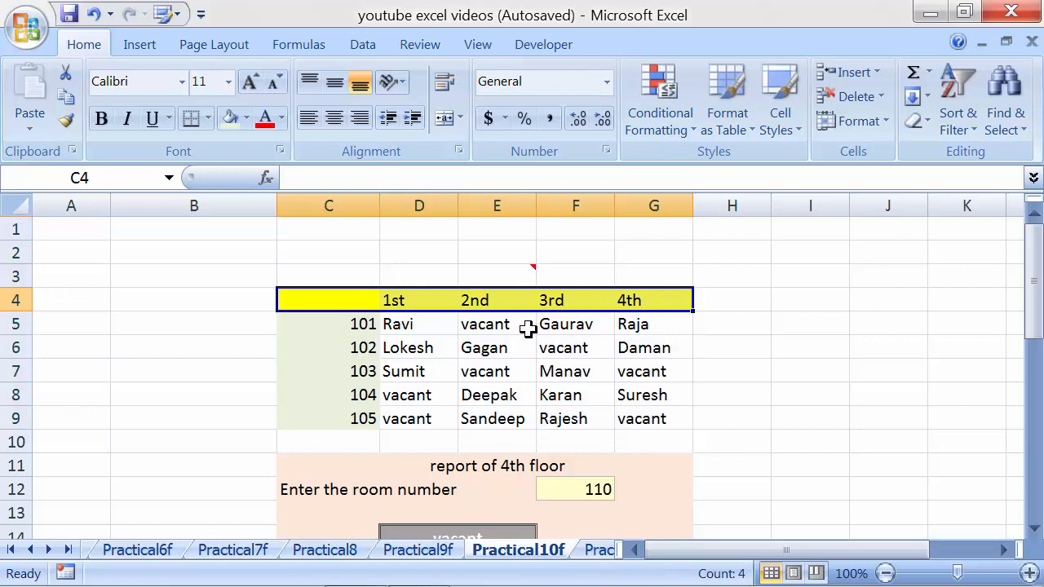
left_click(529, 328)
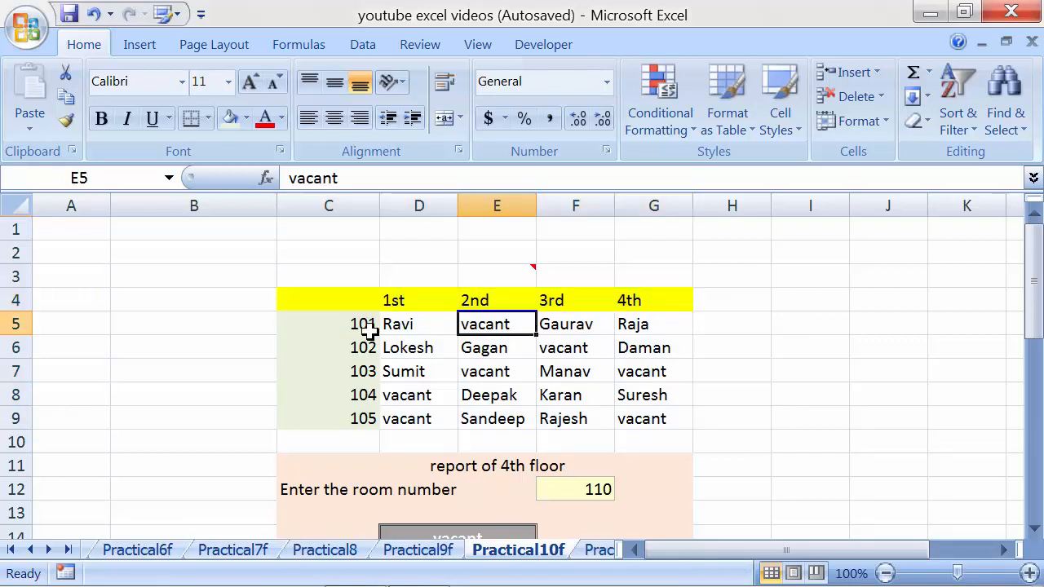
scroll(369, 328, "down", 1)
scroll(369, 328, "down", 2)
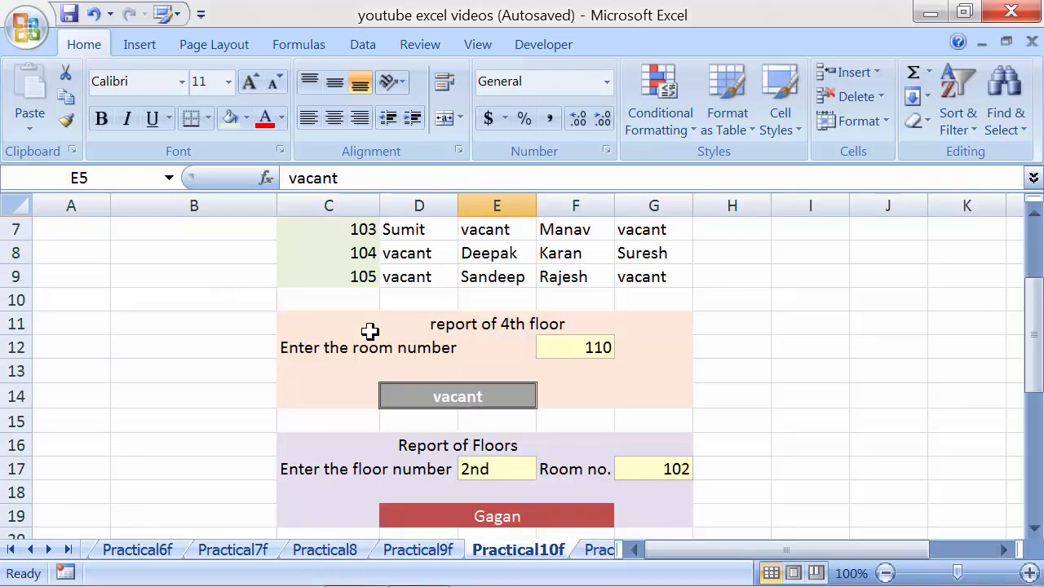
left_click(427, 438)
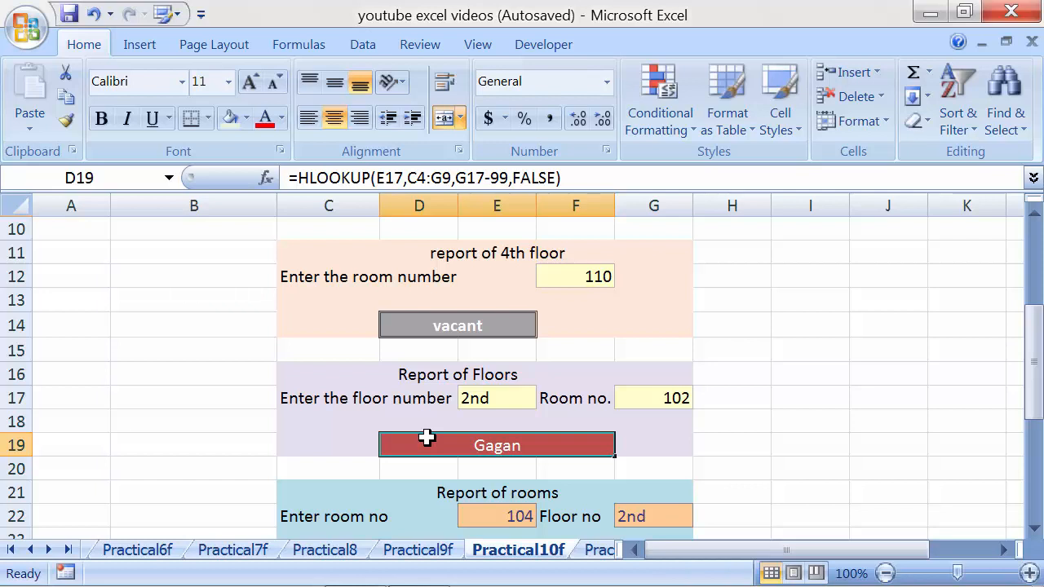
- Start a VLOOKUP formula in the Report of rooms result cell D24, using room number cell E22 as the lookup value
scroll(427, 438, "down", 1)
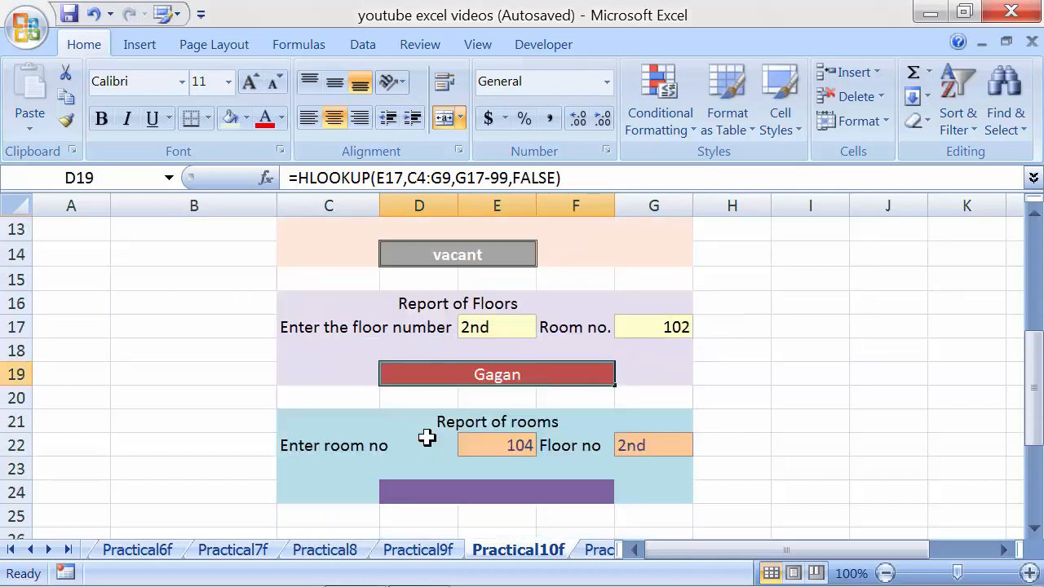
scroll(427, 438, "down", 1)
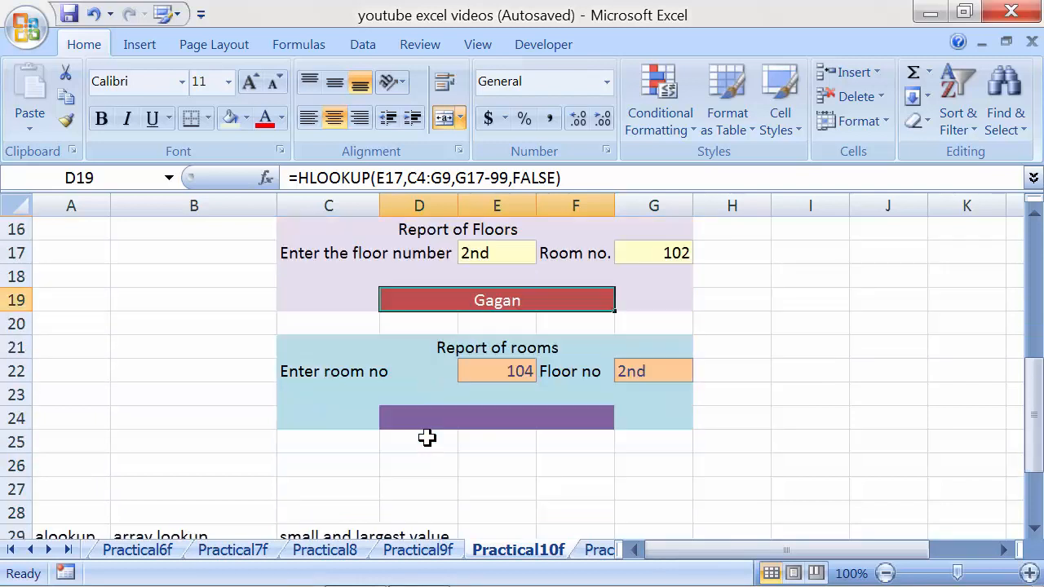
left_click(454, 417)
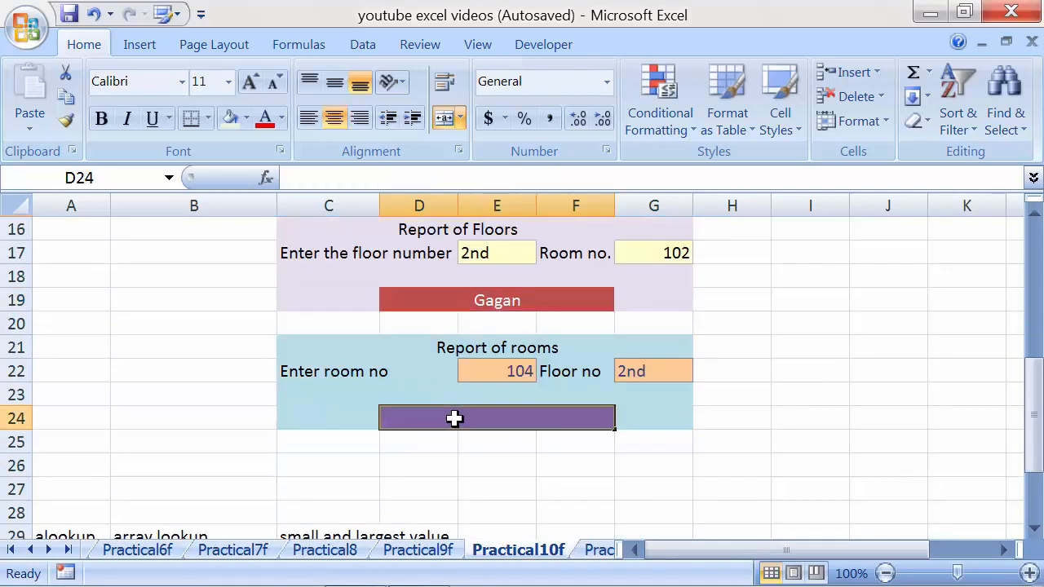
type("=")
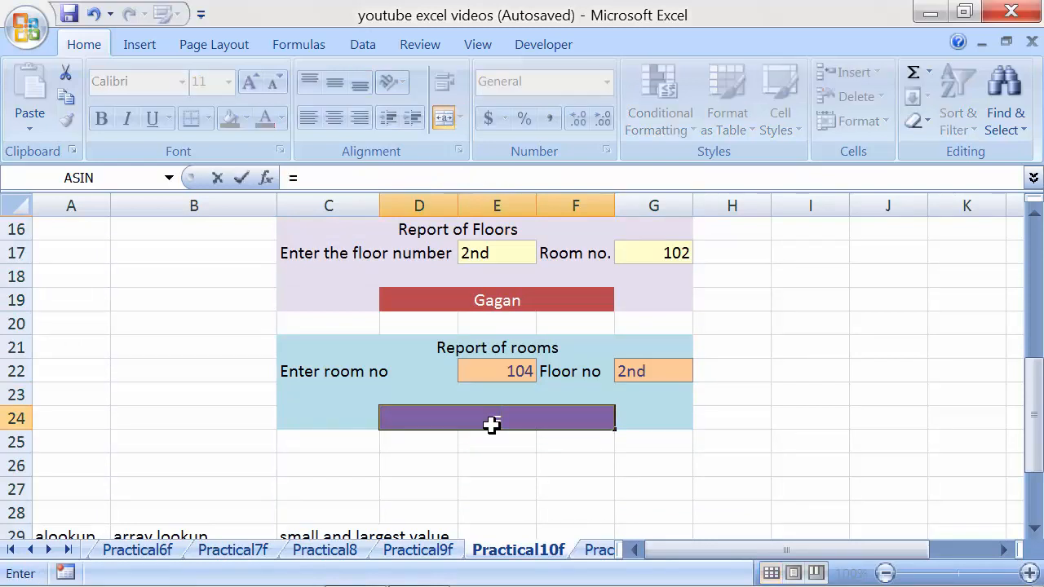
type("vlookup")
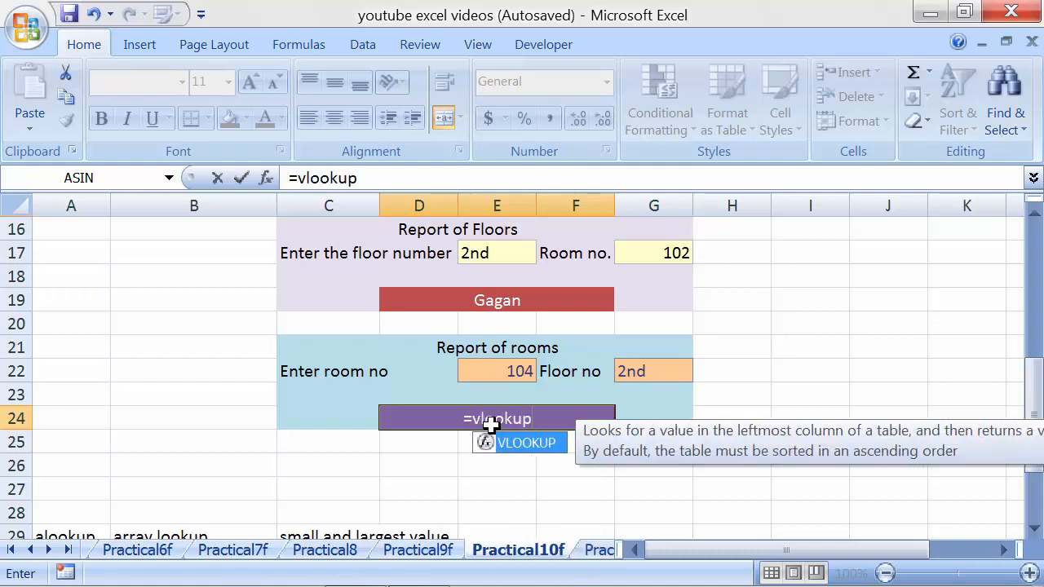
type("(")
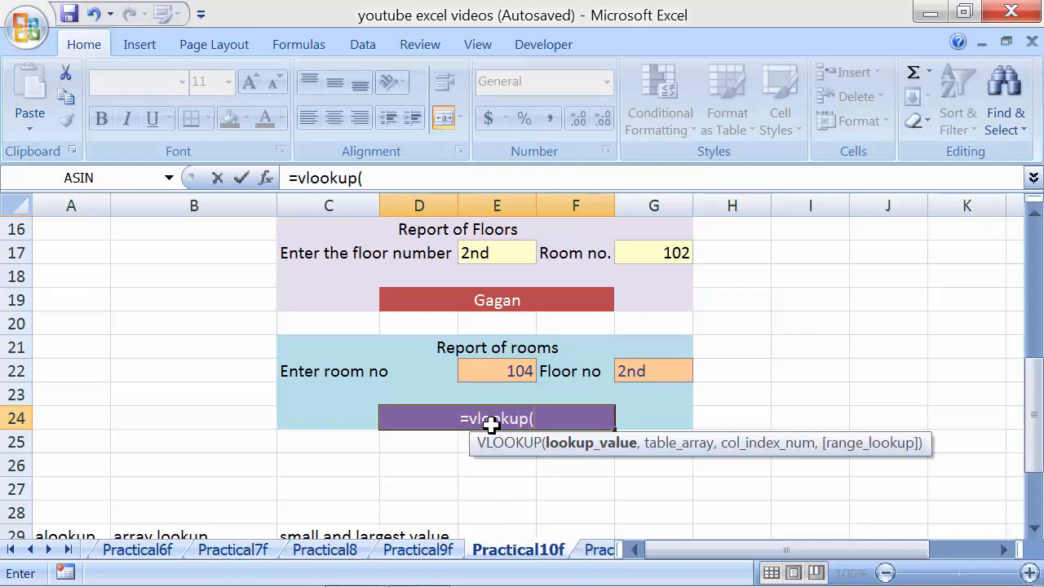
left_click(498, 371)
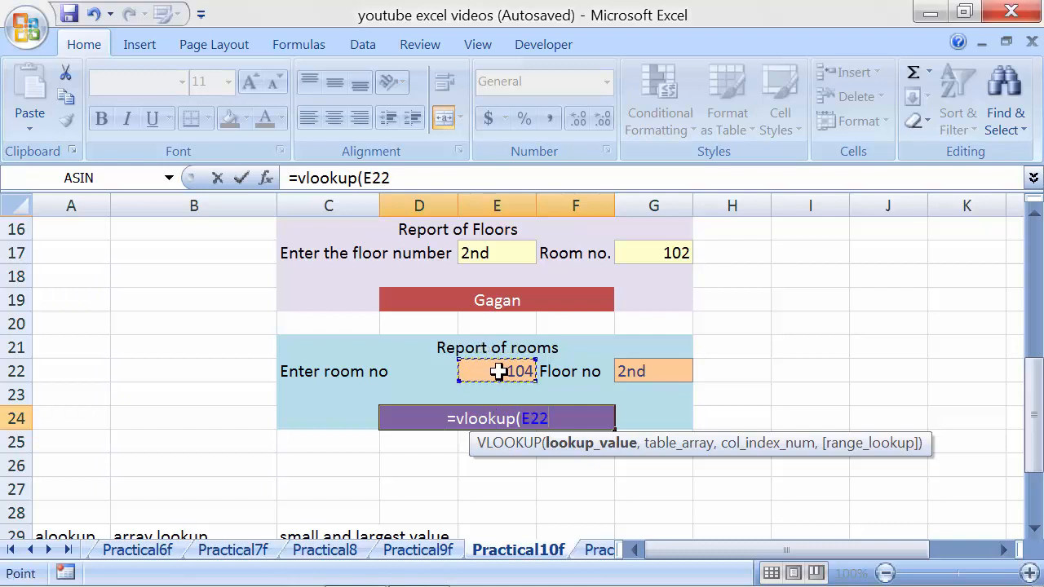
type(",")
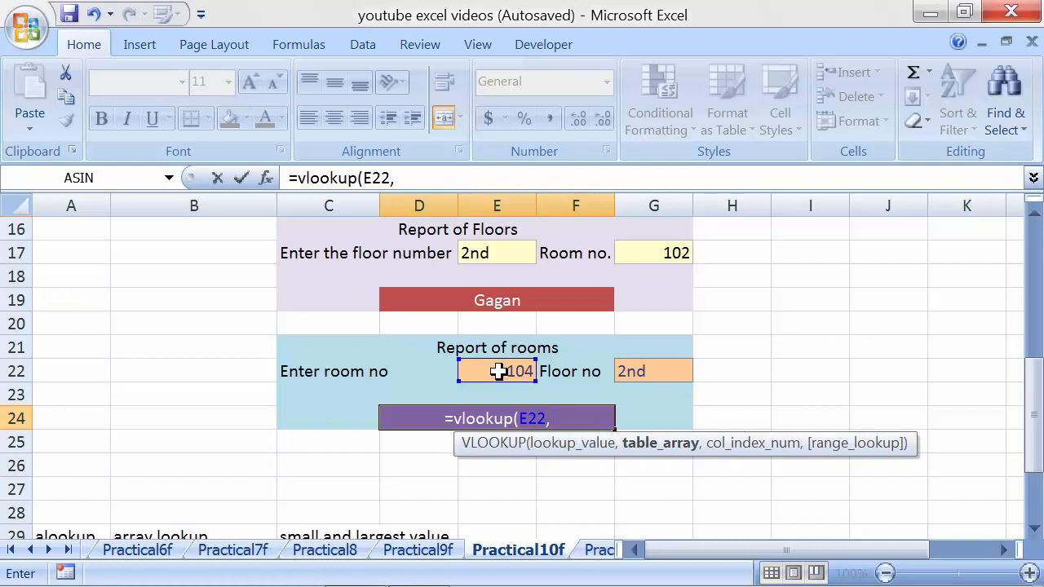
- Use the room table C4:G9 as the table array of the VLOOKUP formula in D24
scroll(498, 371, "up", 5)
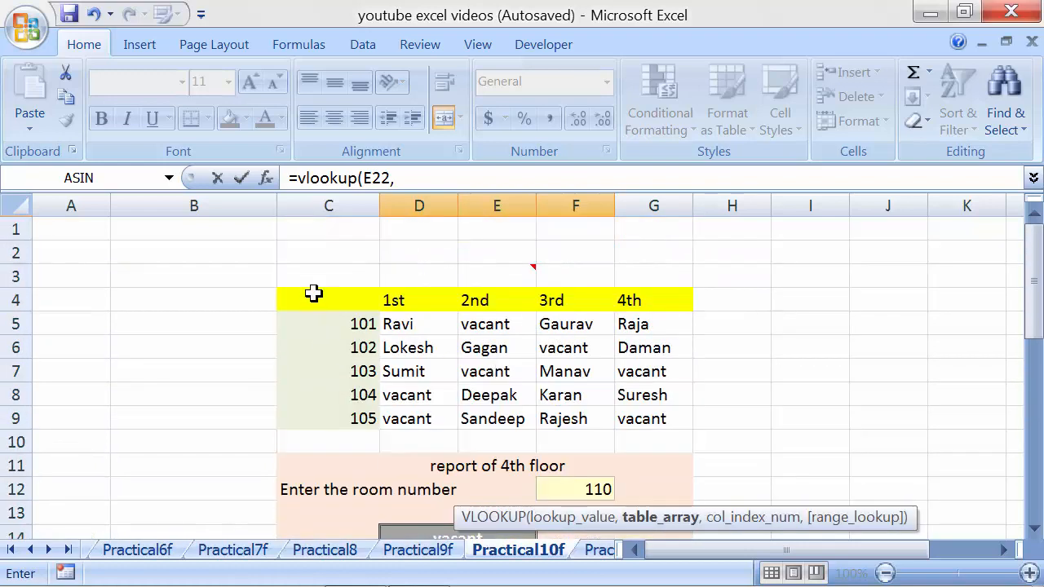
left_click_drag(314, 294, 650, 420)
scroll(593, 408, "down", 5)
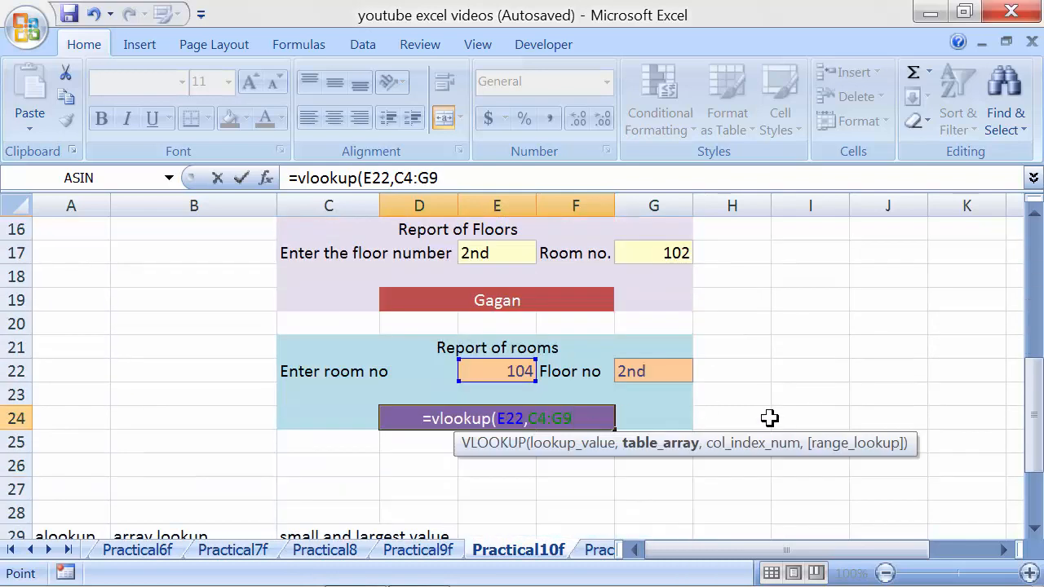
type(",")
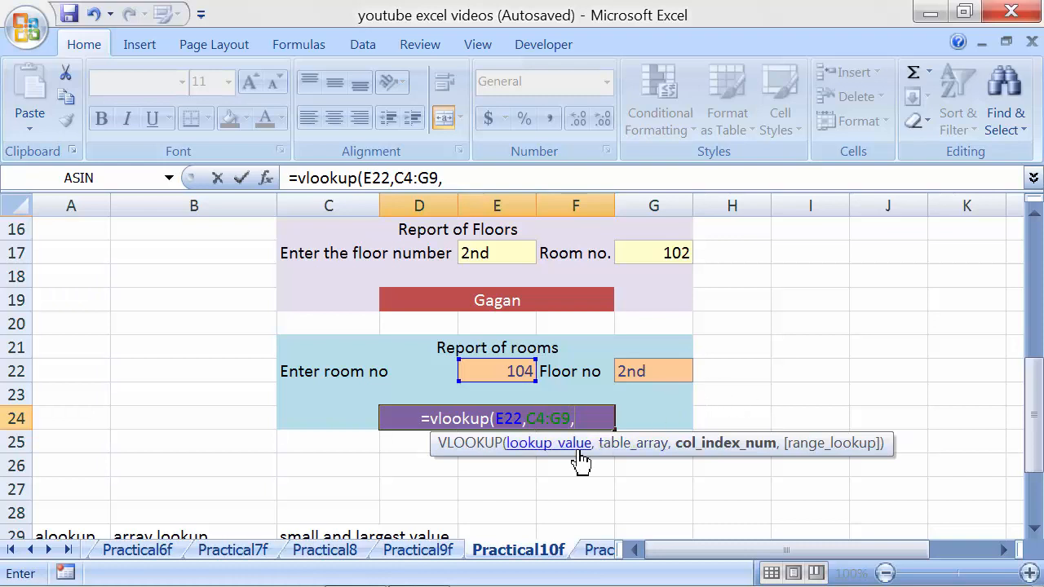
- Complete the VLOOKUP in D24 with column index G22+1 and FALSE for an exact match
scroll(576, 449, "up", 5)
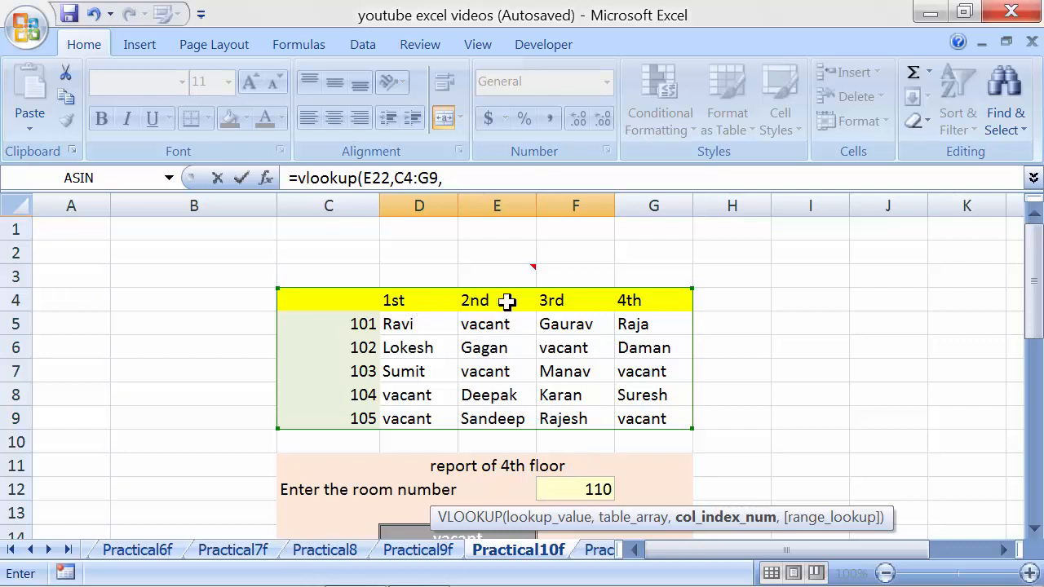
scroll(534, 395, "down", 5)
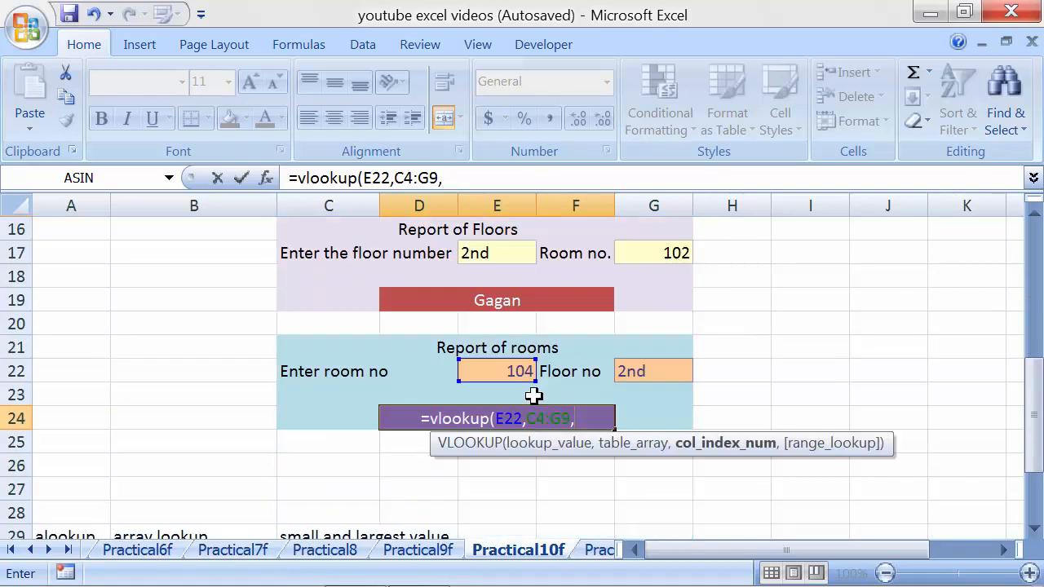
left_click(647, 372)
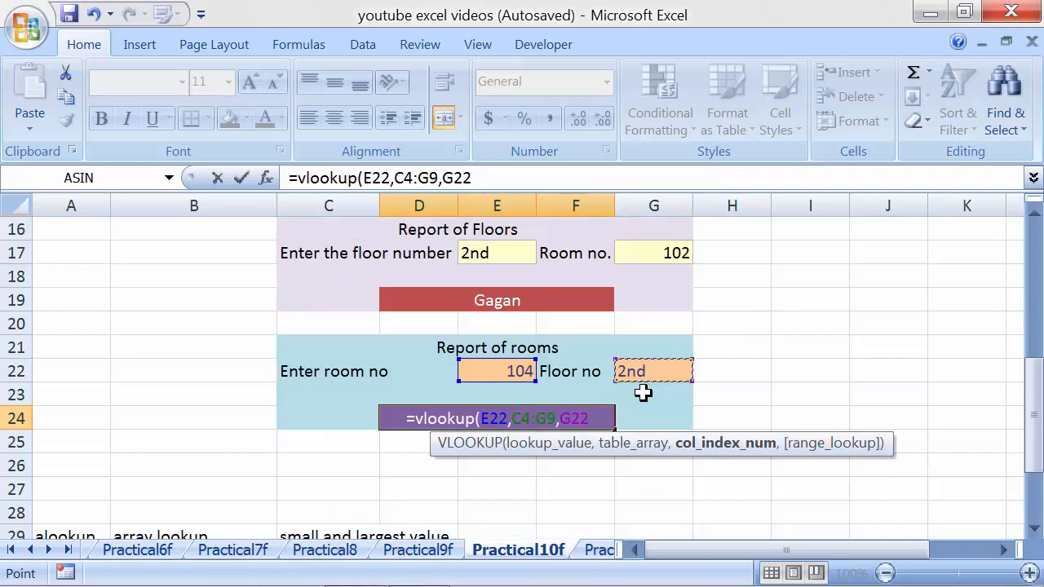
type("+1")
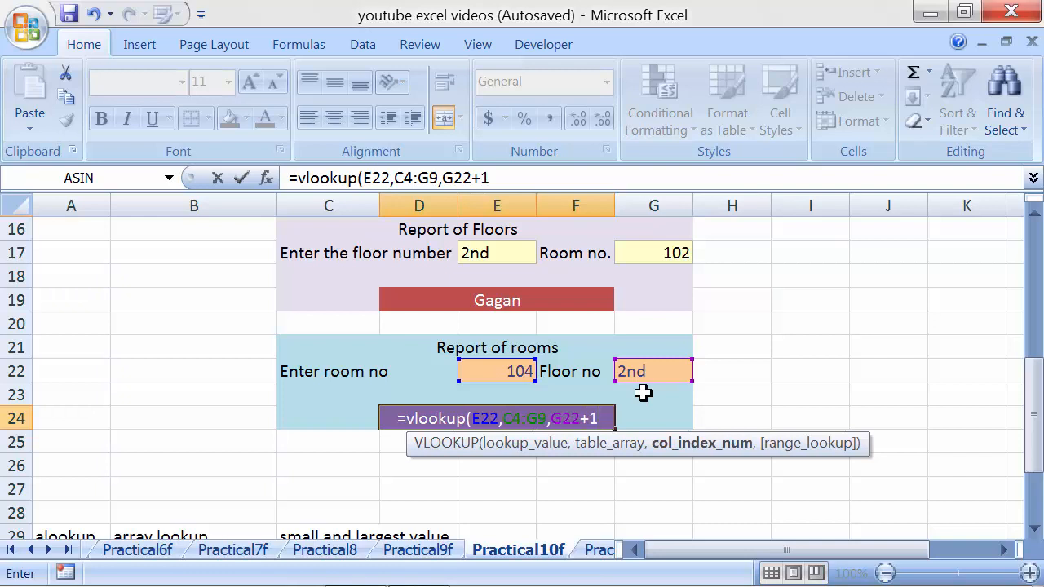
type(",")
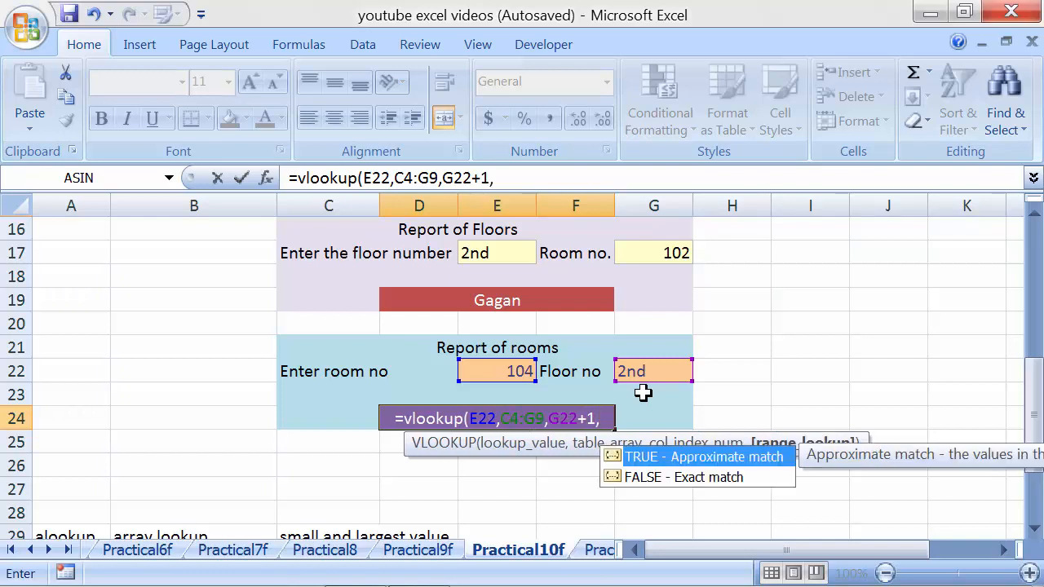
key("Down")
key("Tab")
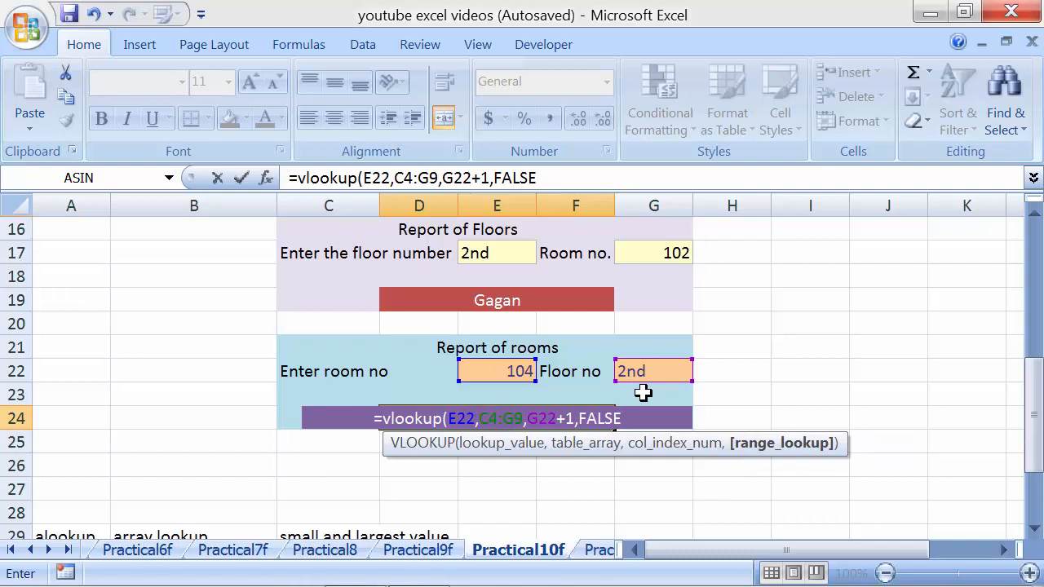
type(")")
key("Return")
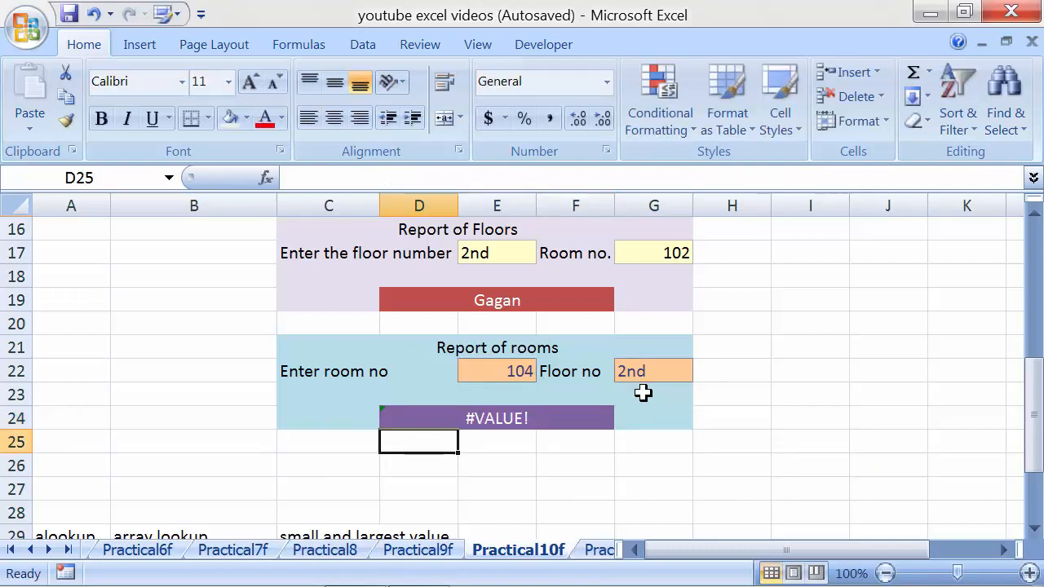
- Replace the floor number in the Report of rooms cell G22 with the plain number 2
key("Up")
left_click(651, 371)
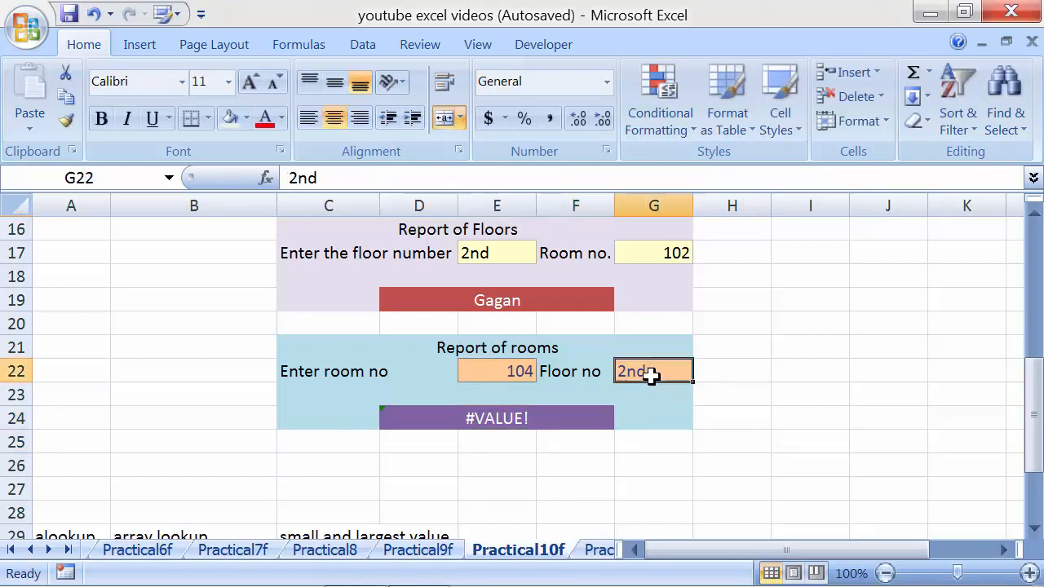
type("2")
key("ctrl+Return")
key("Return")
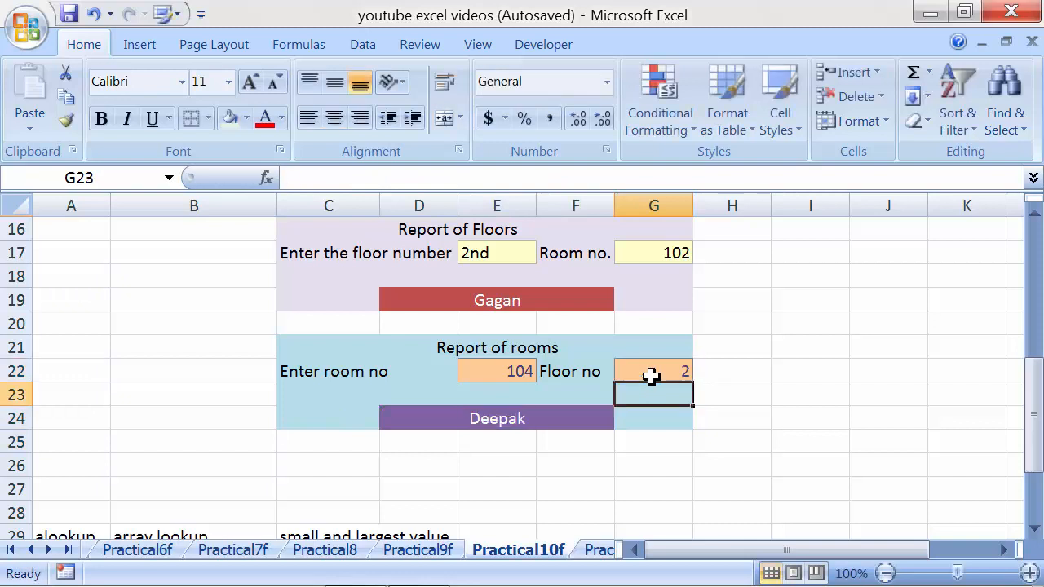
- Check the VLOOKUP result against room 104's entry in the table's 2nd floor column
scroll(653, 375, "up", 5)
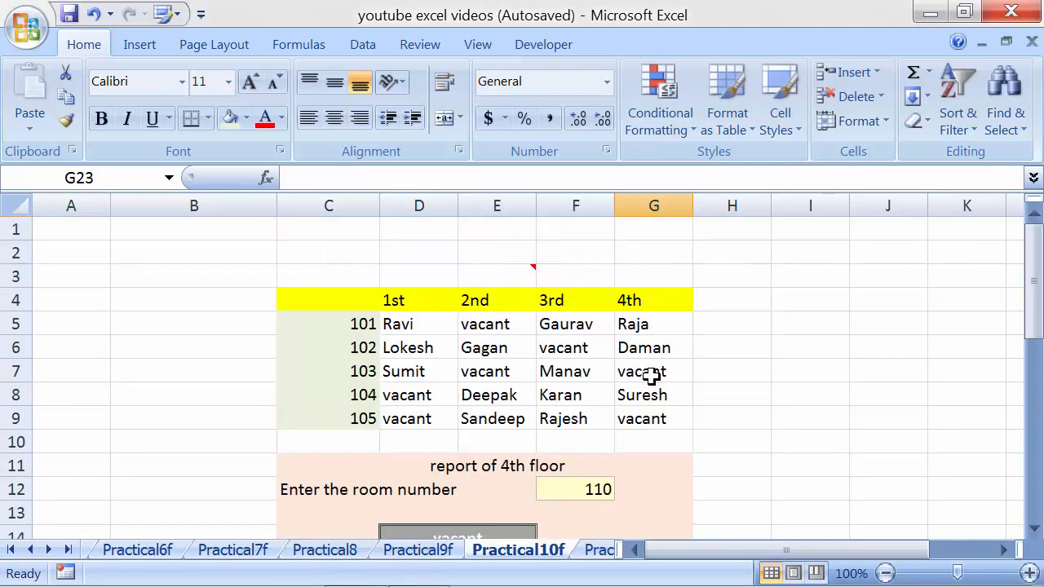
left_click(325, 396)
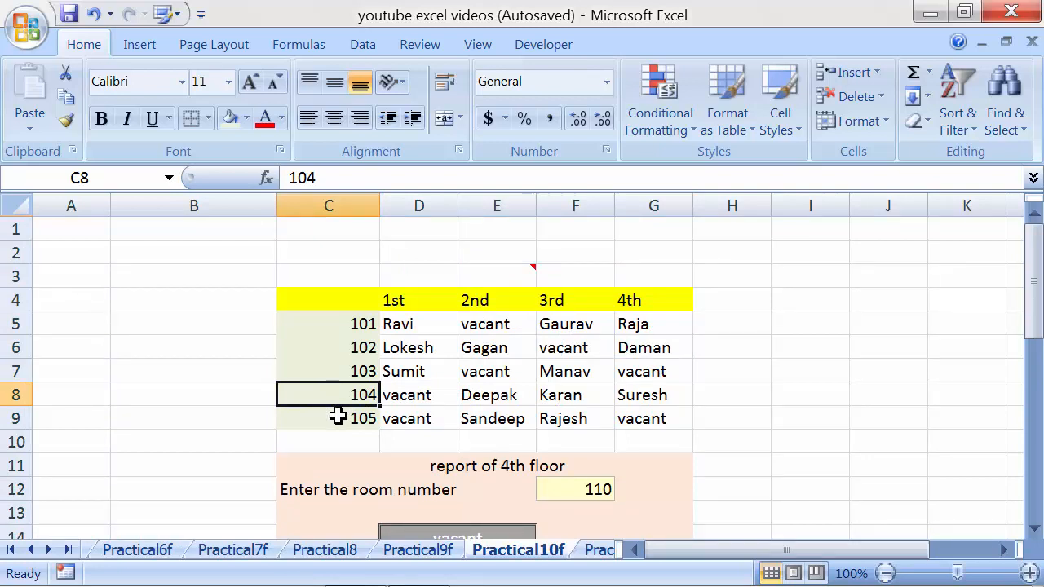
left_click(492, 399)
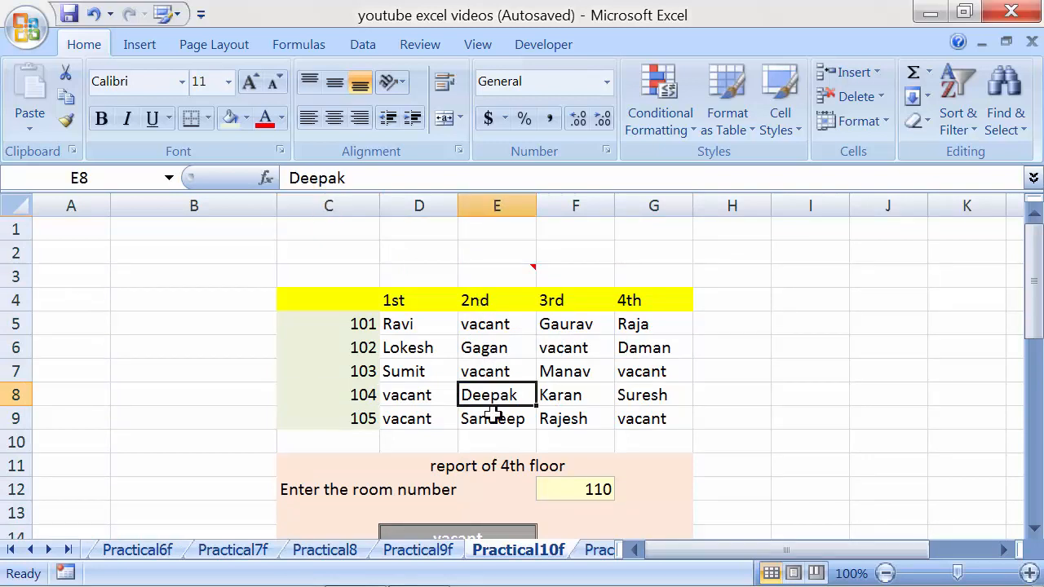
- Set the Report of rooms number in E22 to 102 and compare the result with that room's 2nd floor entry
scroll(493, 416, "down", 1)
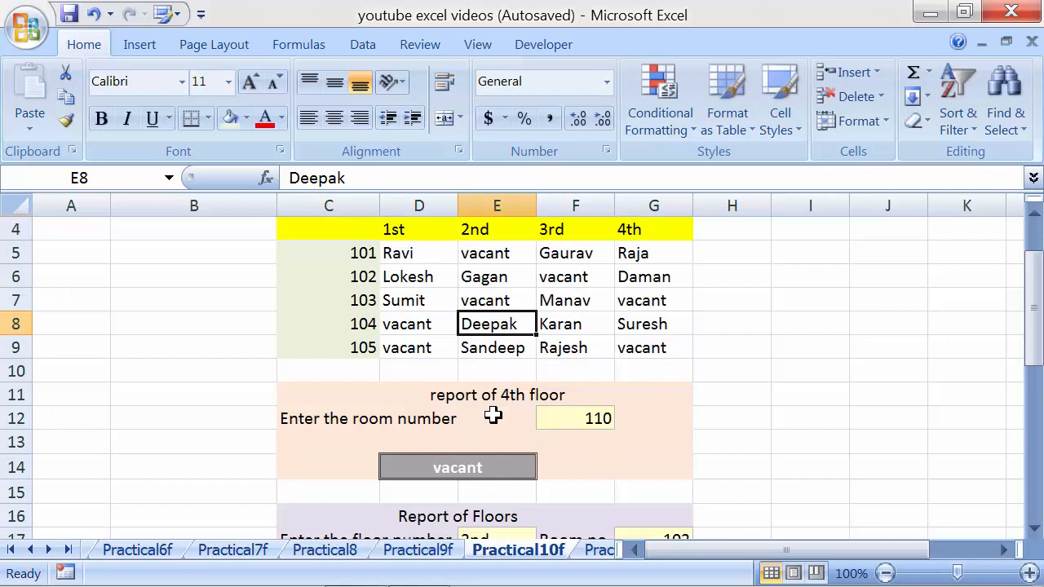
scroll(493, 415, "down", 1)
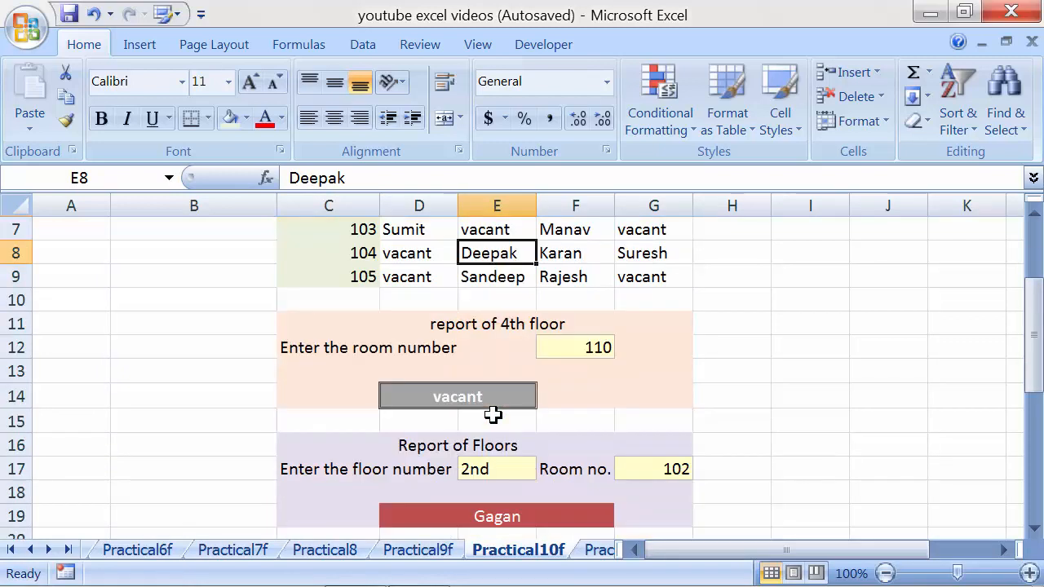
scroll(494, 415, "down", 3)
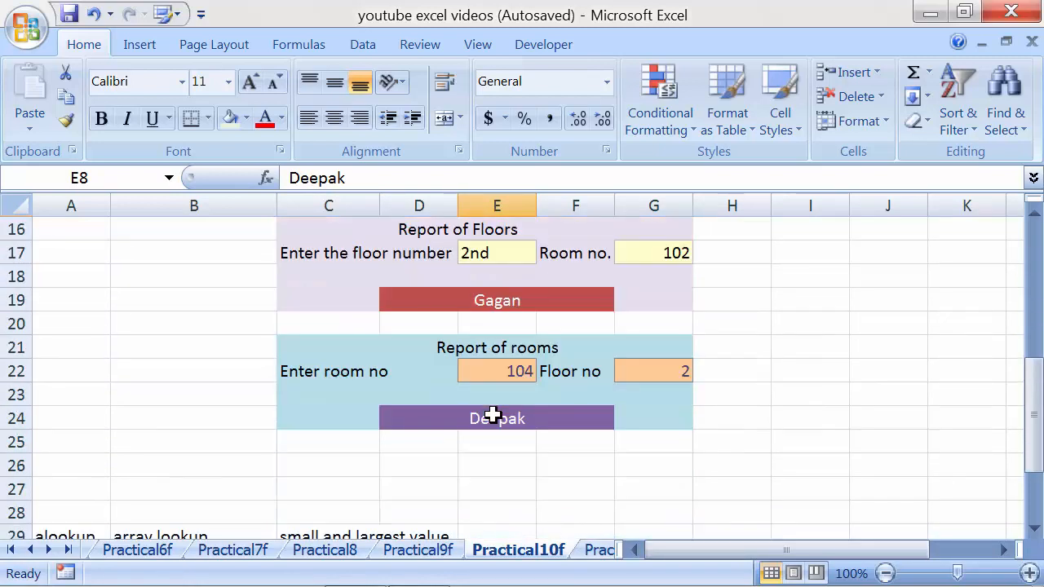
left_click(506, 371)
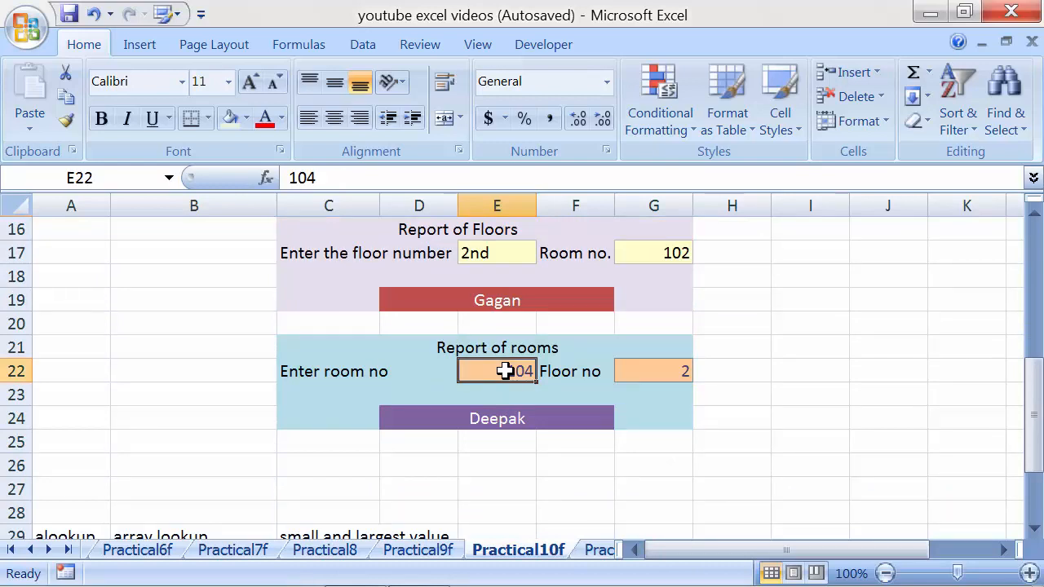
type("102")
key("Return")
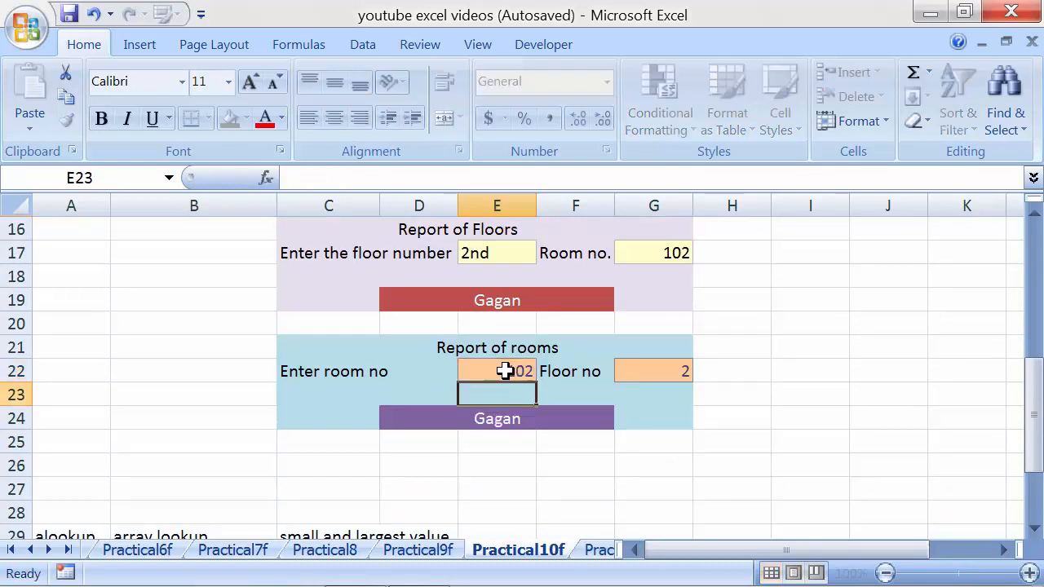
scroll(506, 371, "up", 4)
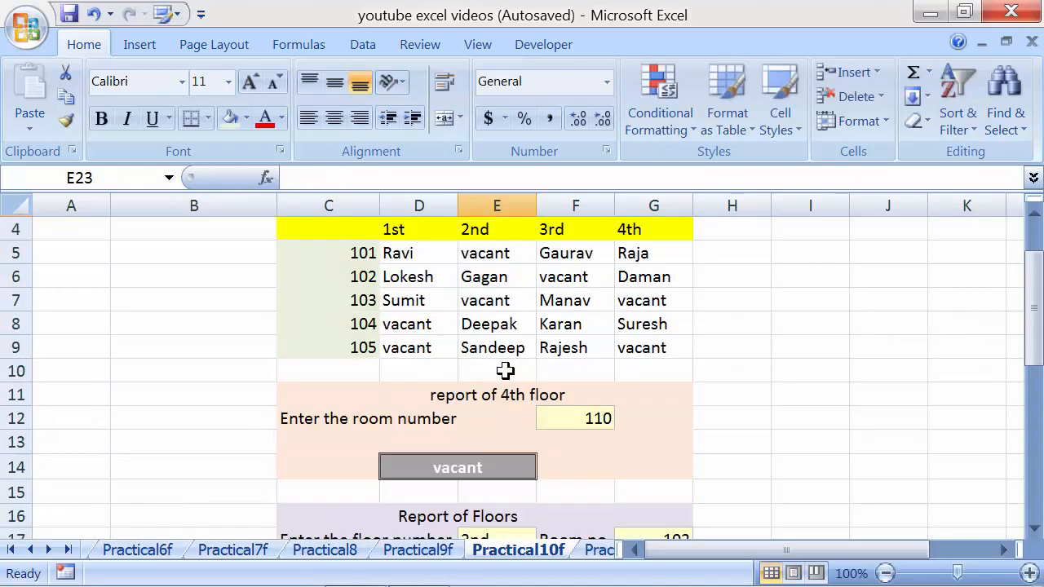
left_click(496, 277)
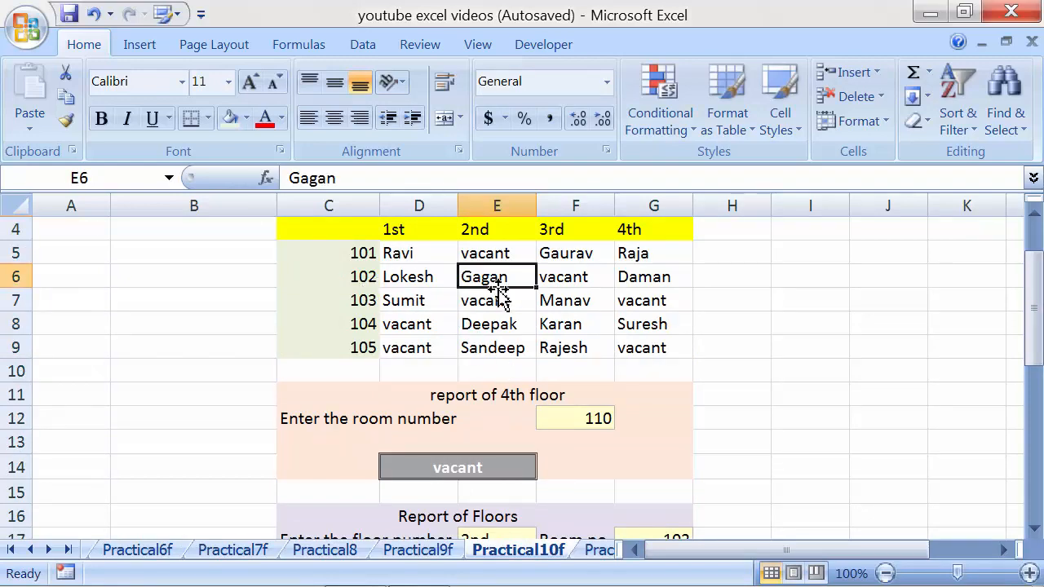
- Review the VLOOKUP formula in D24 against the room number column C4:C9 and the table C4:G9
scroll(498, 290, "down", 2)
scroll(497, 290, "down", 2)
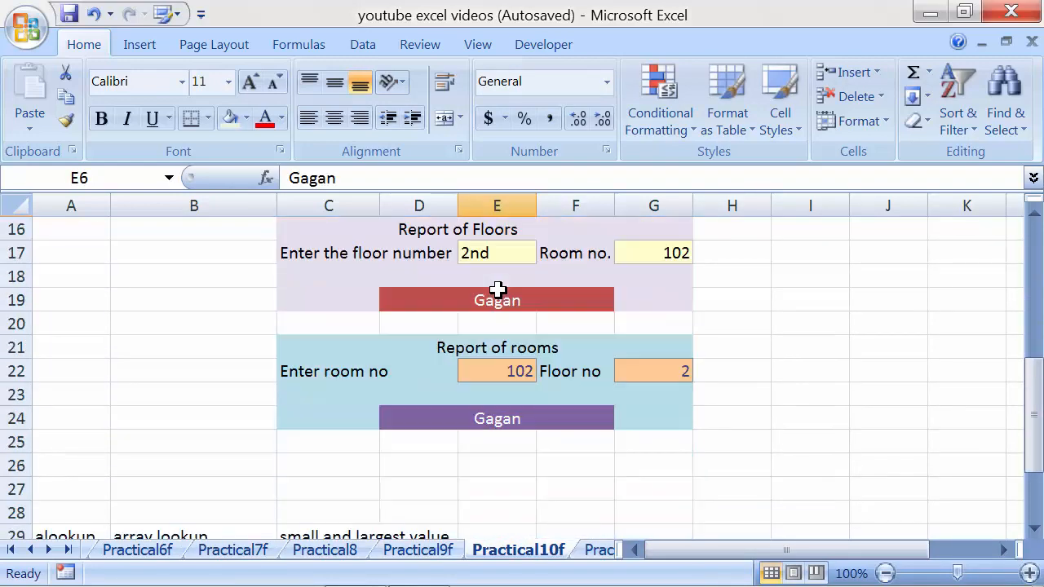
left_click(499, 412)
scroll(499, 412, "up", 5)
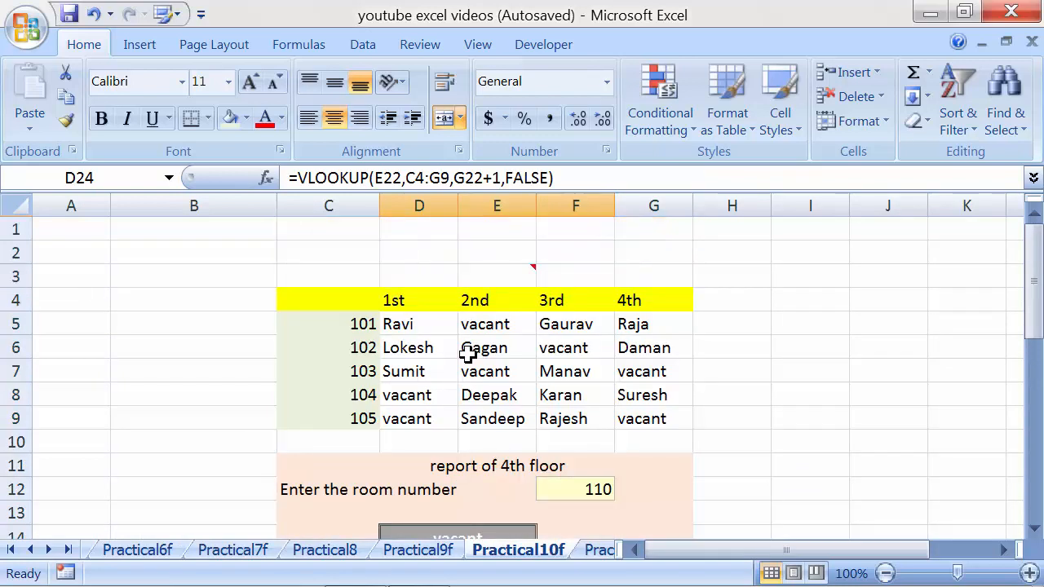
left_click(318, 299)
left_click_drag(318, 299, 346, 417)
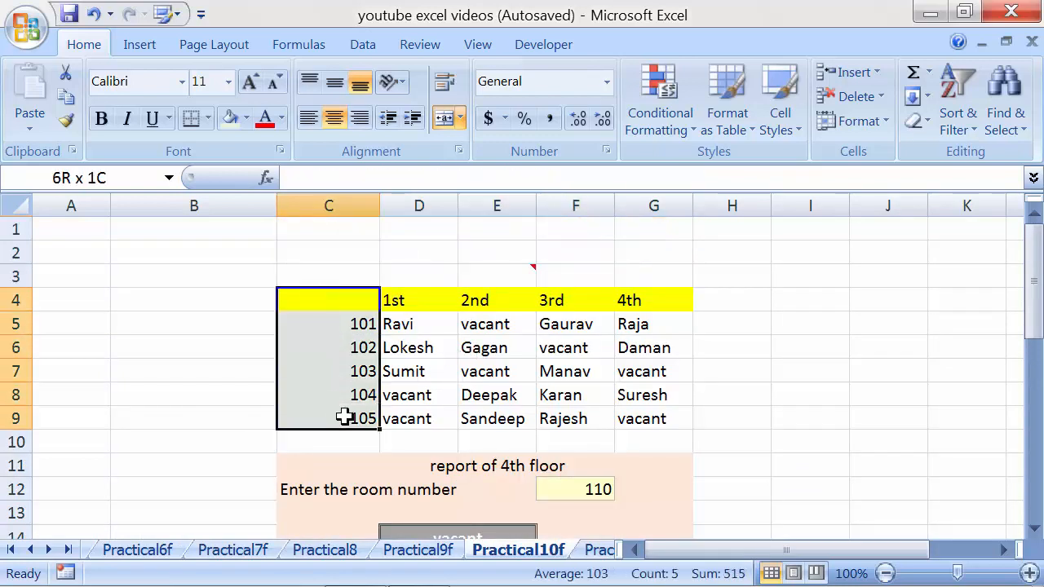
left_click_drag(345, 419, 630, 421)
- Trace the table's column order from the room number column through the 1st floor to the 2nd floor column
left_click(515, 301)
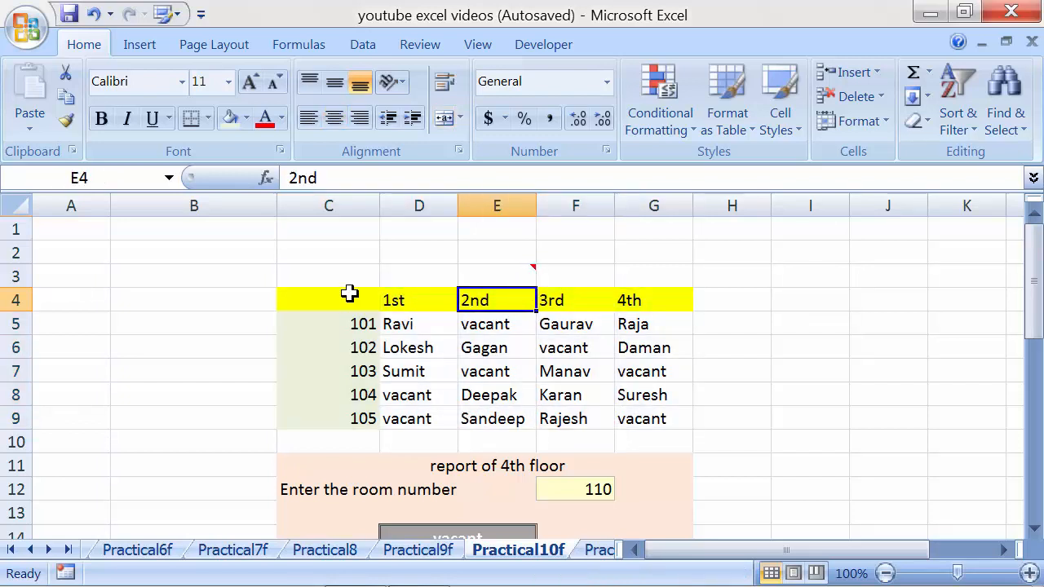
left_click(401, 298)
left_click(476, 299)
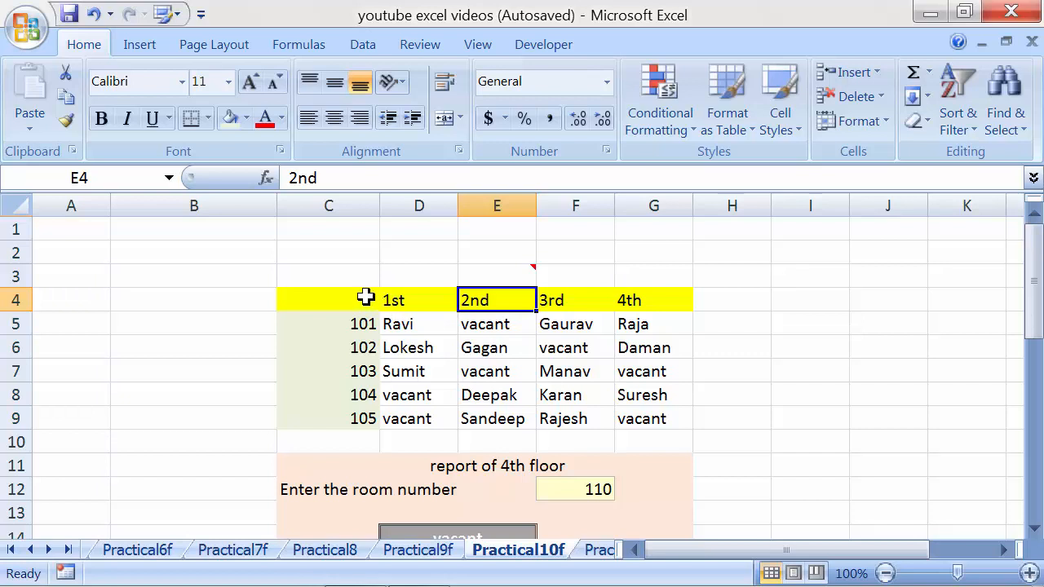
left_click_drag(366, 298, 363, 417)
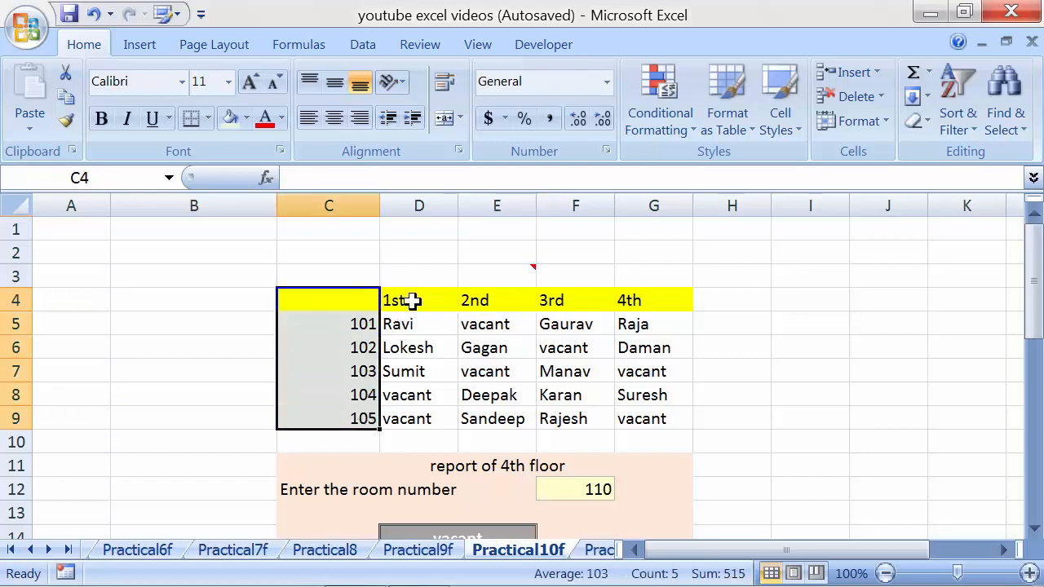
left_click_drag(410, 300, 408, 396)
left_click_drag(474, 291, 471, 414)
- Examine the G22+1 column index in D24 against the 2nd, 3rd and 4th floor columns of table C4:G9
scroll(474, 413, "down", 3)
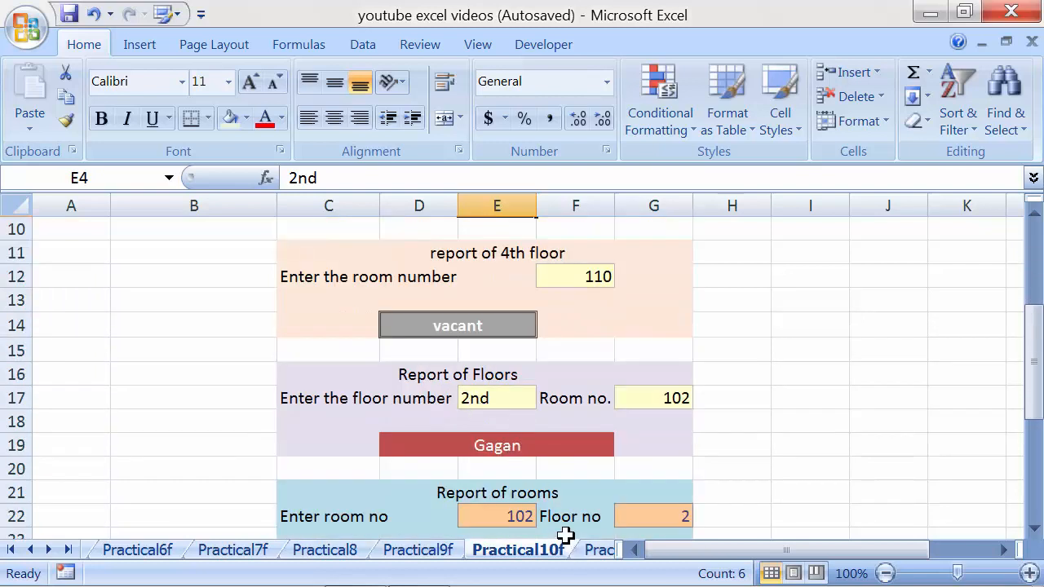
scroll(554, 489, "down", 2)
left_click(517, 416)
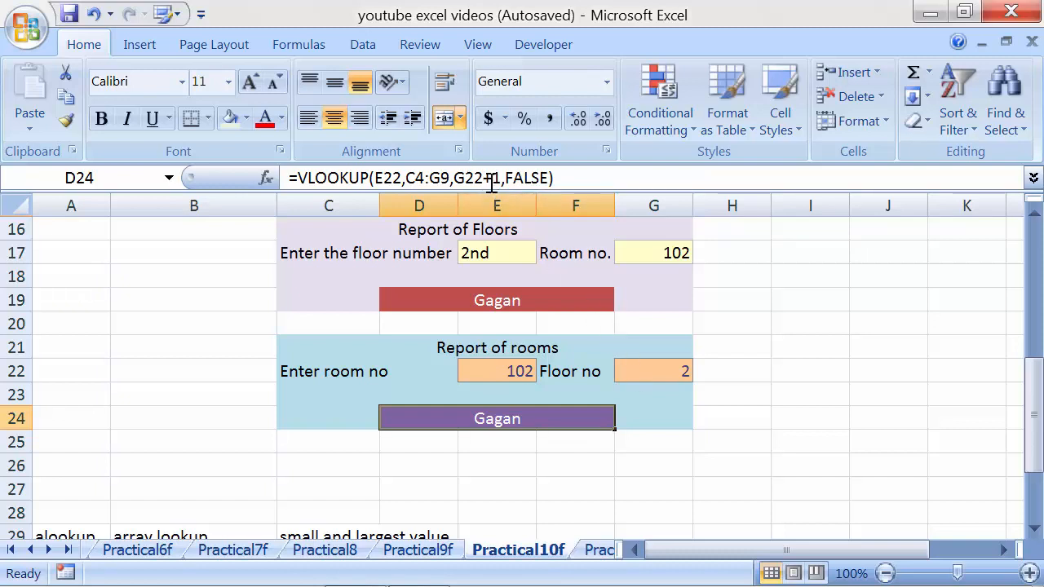
scroll(504, 229, "up", 5)
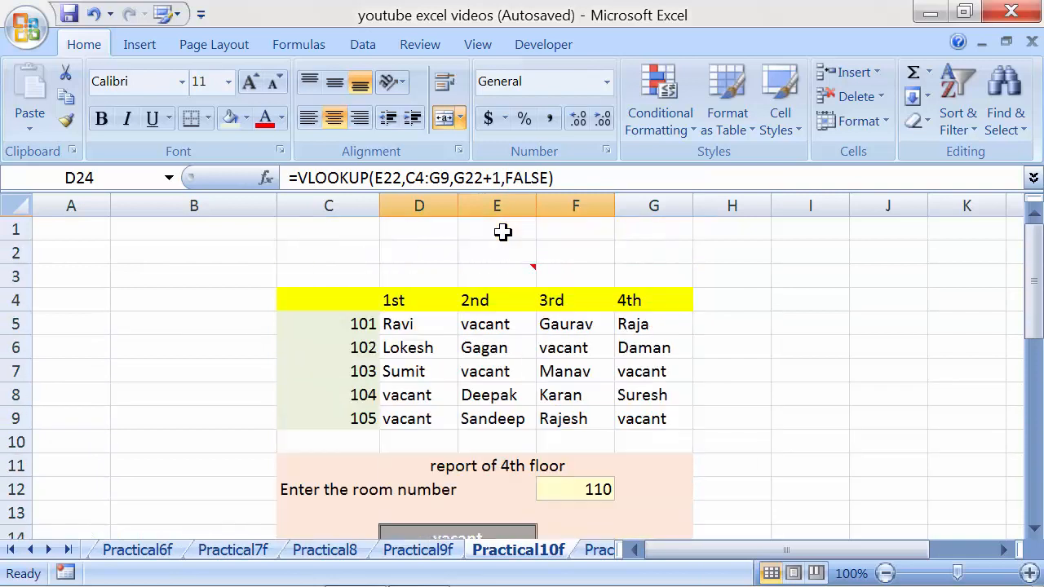
left_click(499, 299)
left_click_drag(496, 299, 509, 420)
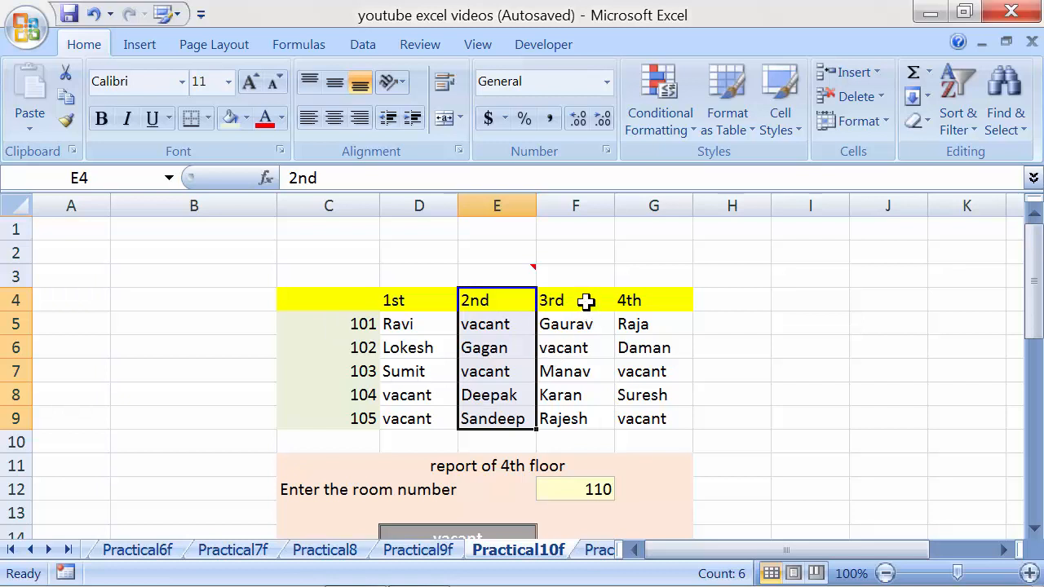
left_click_drag(588, 301, 585, 410)
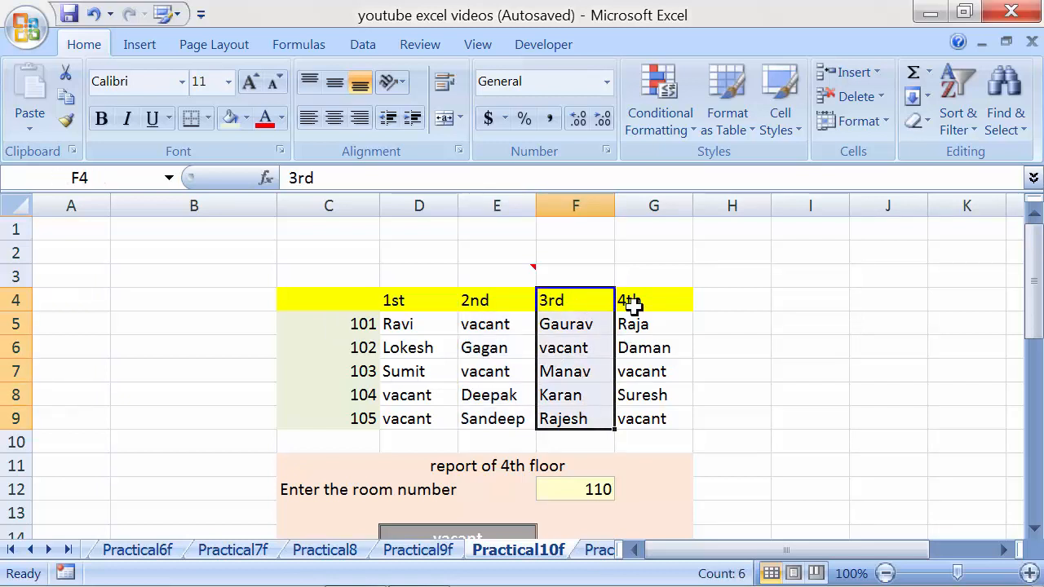
left_click_drag(636, 300, 634, 421)
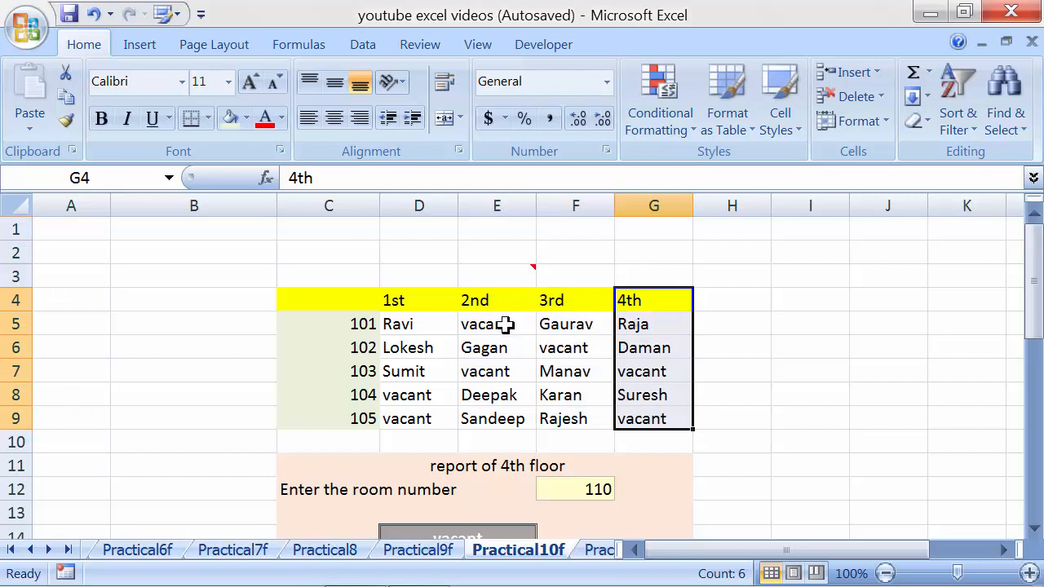
left_click_drag(340, 292, 661, 419)
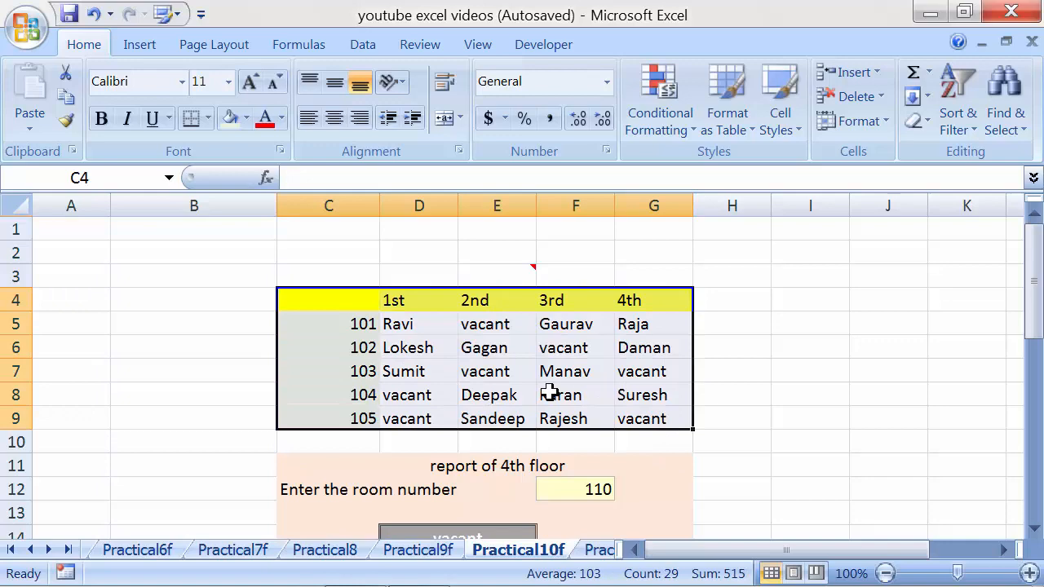
- Compare the VLOOKUP formula in D24 of Report of rooms with the HLOOKUP formula in D19 of Report of Floors
scroll(564, 384, "down", 5)
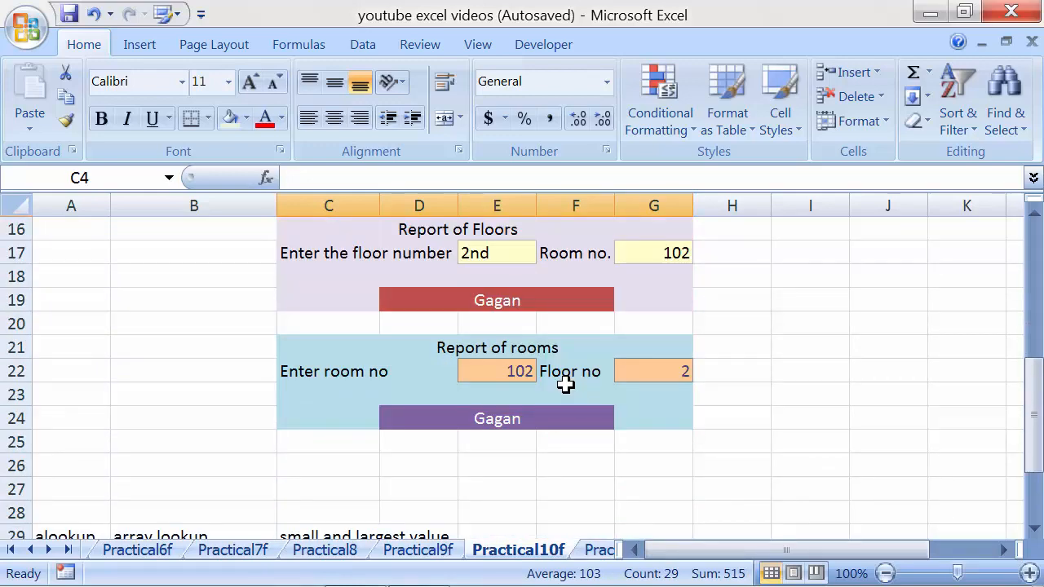
scroll(566, 385, "down", 1)
left_click(531, 349)
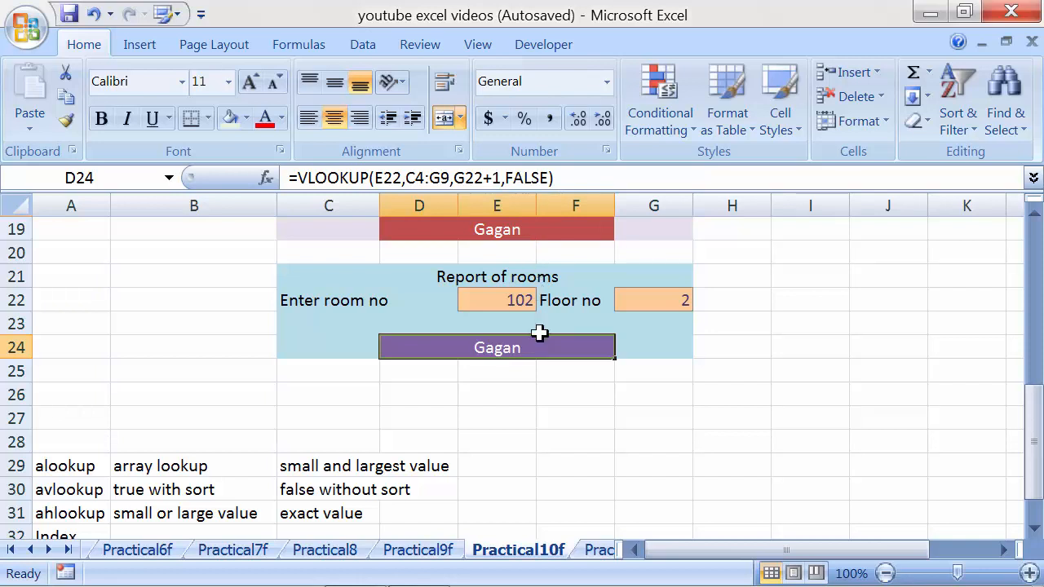
left_click(517, 302)
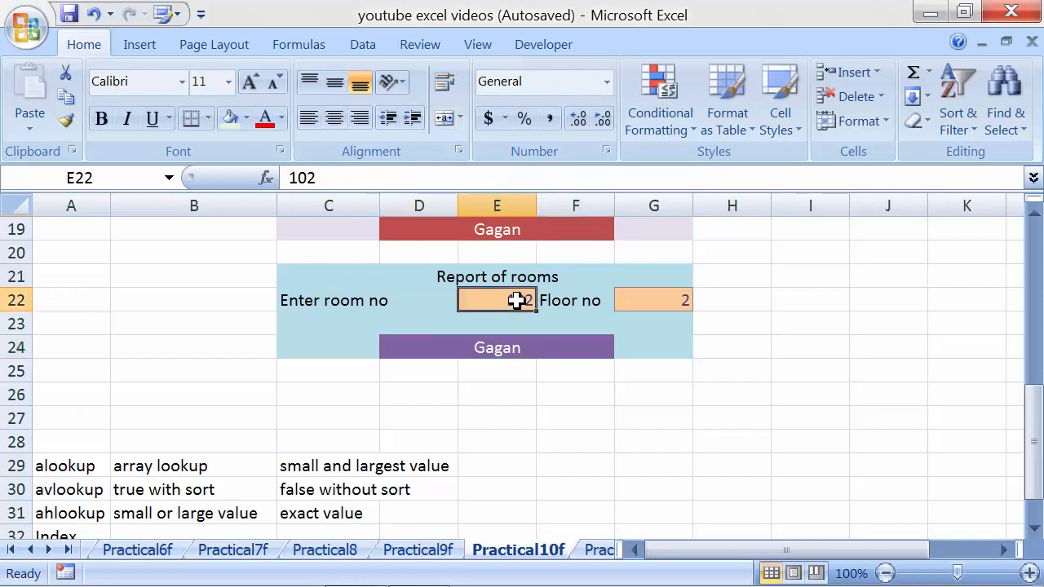
scroll(517, 300, "up", 1)
scroll(517, 300, "up", 1)
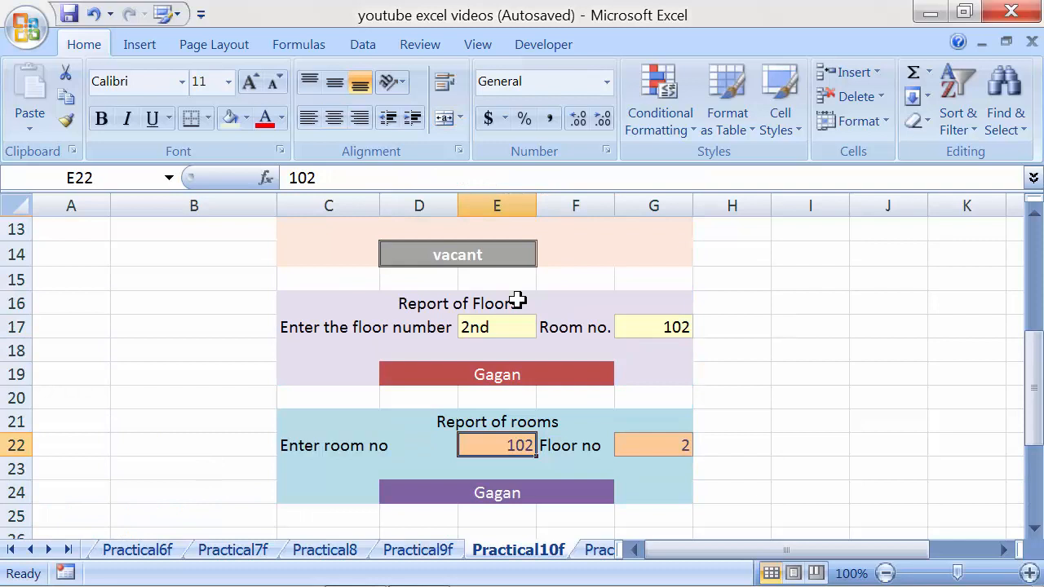
left_click(522, 373)
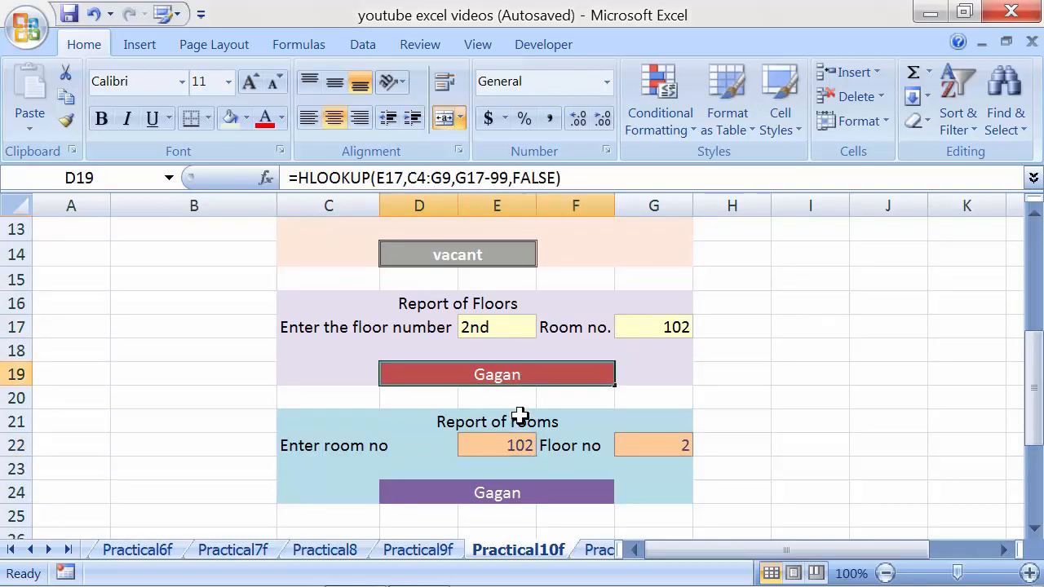
- Set the Report of rooms number in E22 to 110, a room outside the table's list
left_click(519, 449)
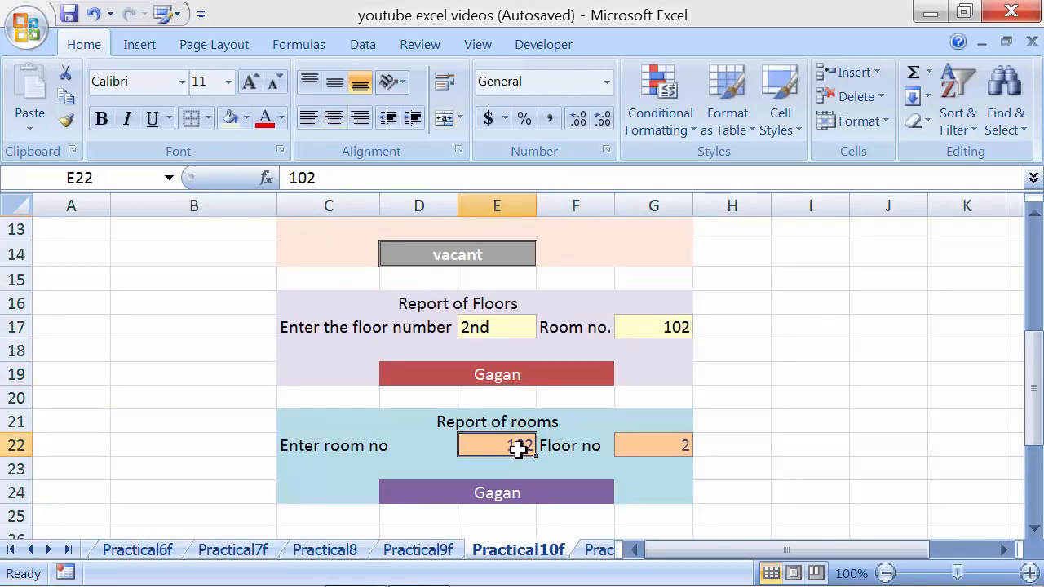
scroll(519, 448, "up", 2)
scroll(519, 449, "down", 2)
type("110")
key("Return")
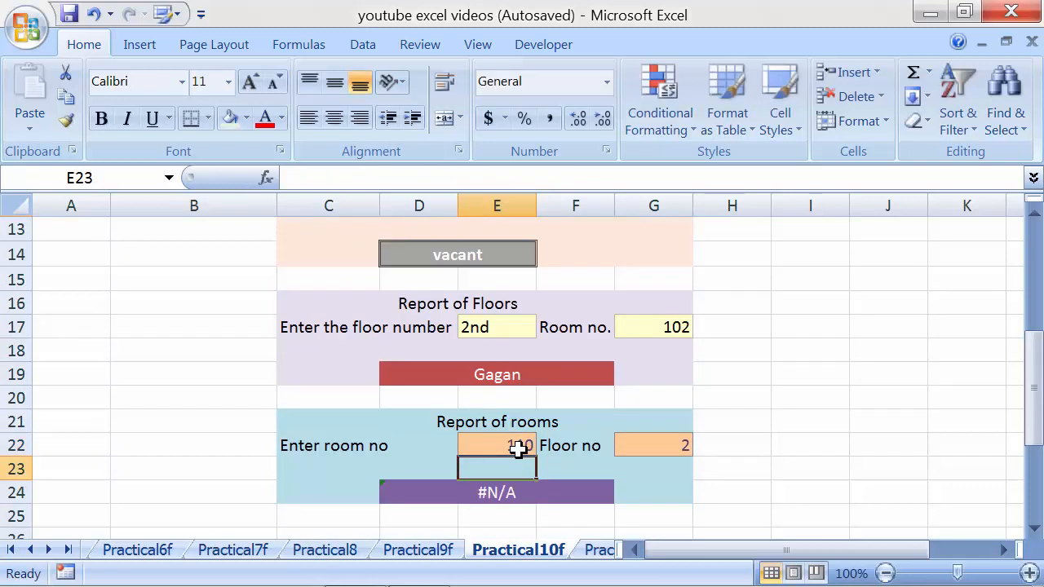
- Examine the FALSE range_lookup argument in D24's VLOOKUP formula
left_click(507, 500)
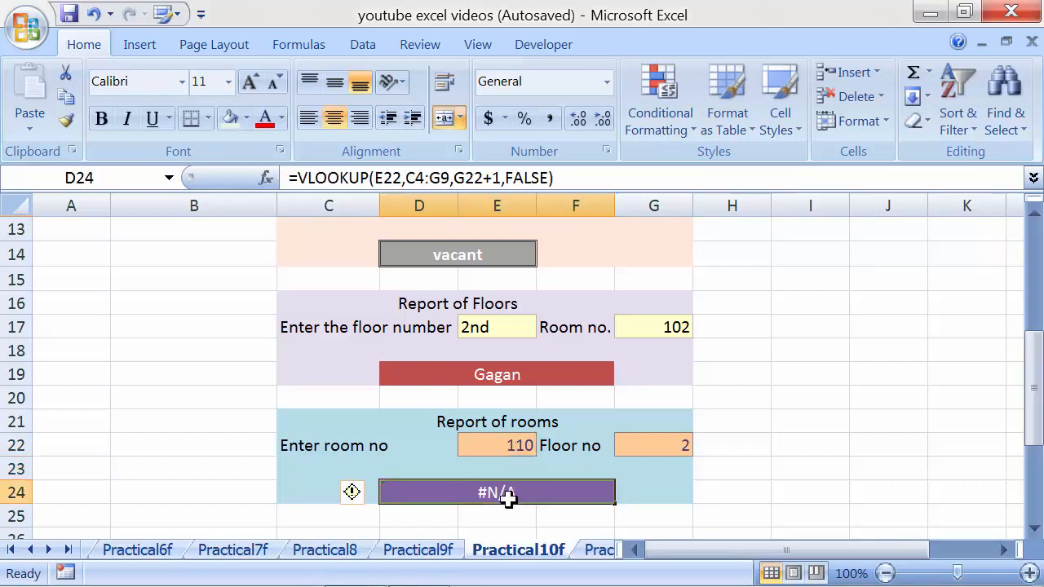
left_click(503, 177)
left_click_drag(503, 178, 550, 178)
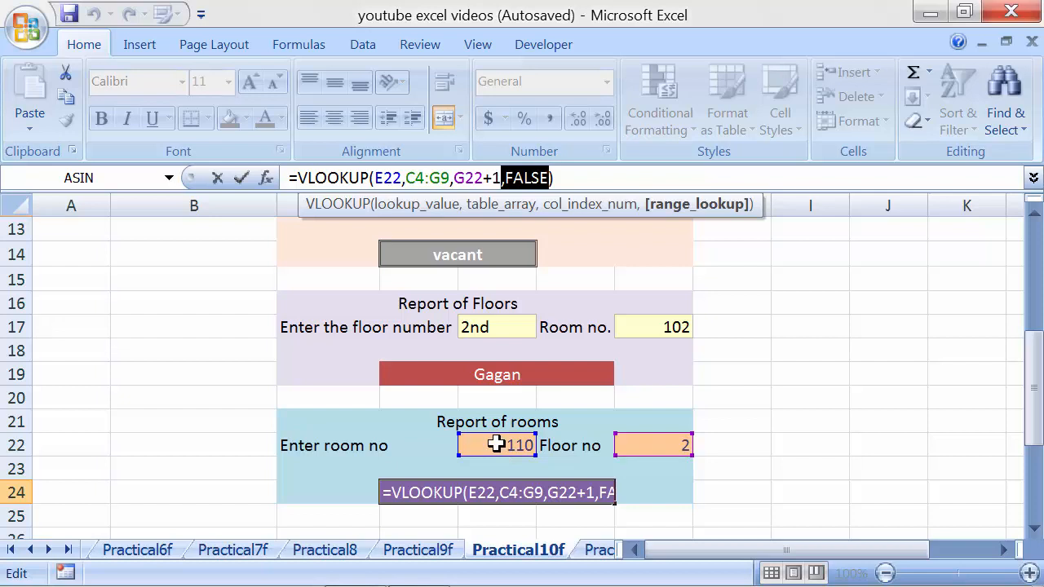
key("Return")
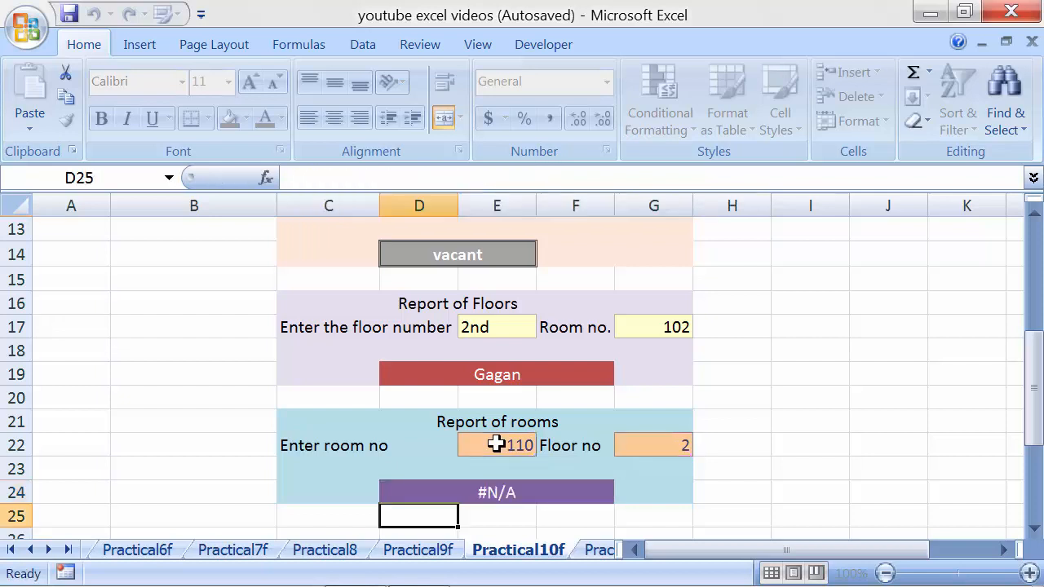
- Check each room number from 101 to 105 in C5:C9 for a match with room 110
scroll(497, 443, "up", 3)
left_click(315, 254)
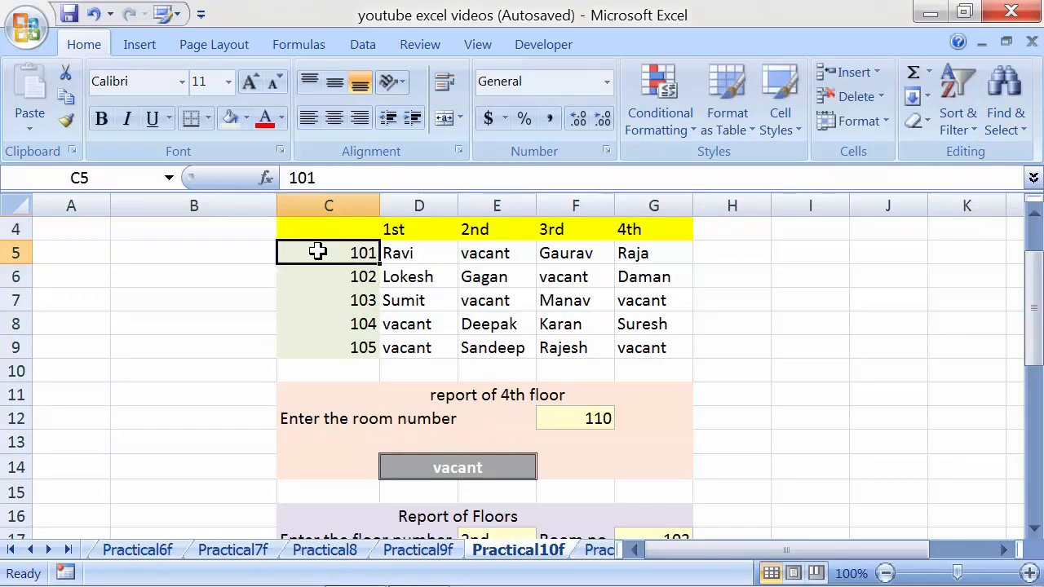
left_click(314, 277)
left_click(319, 300)
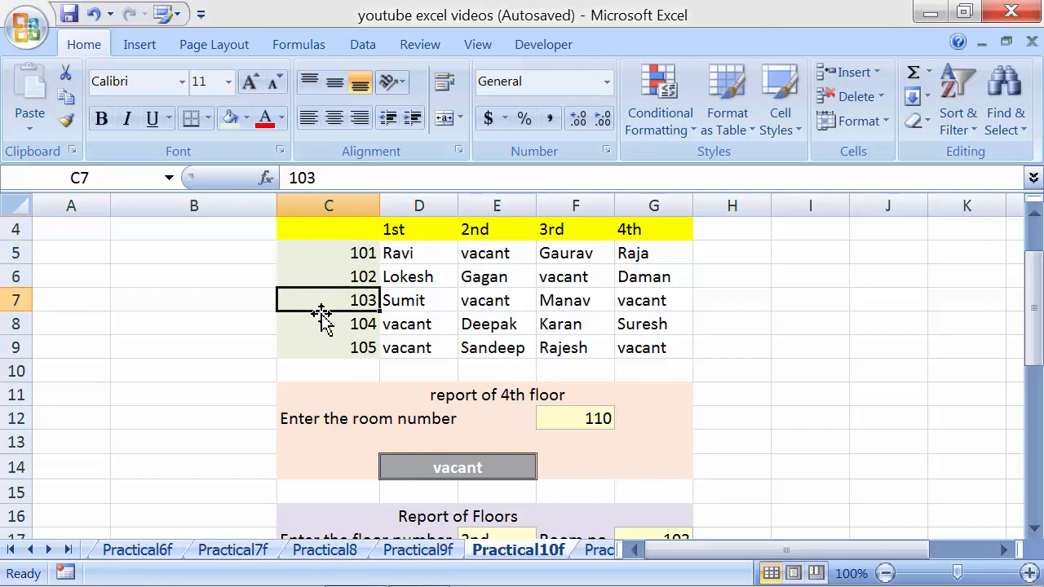
left_click(321, 322)
left_click(322, 346)
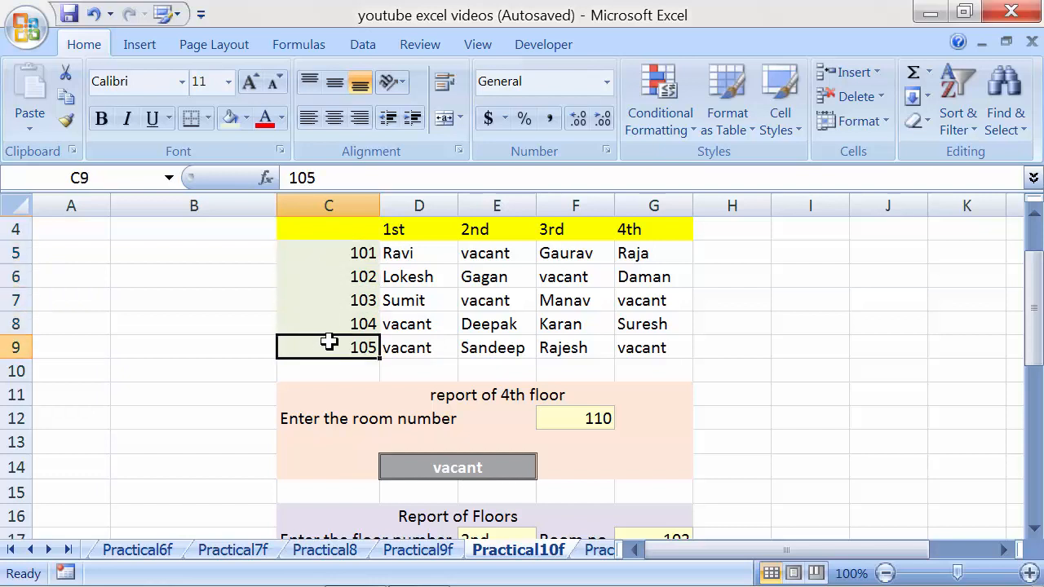
left_click_drag(345, 252, 347, 347)
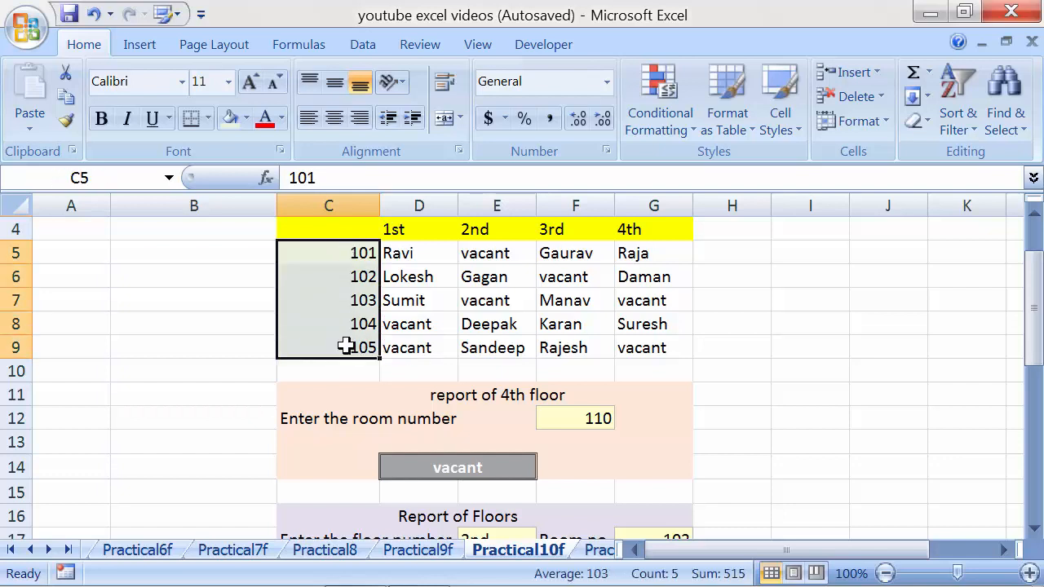
- Set the range_lookup argument of the VLOOKUP formula in D24 to TRUE for an approximate match
scroll(346, 347, "up", 1)
scroll(347, 347, "down", 1)
scroll(346, 347, "down", 1)
scroll(347, 347, "down", 3)
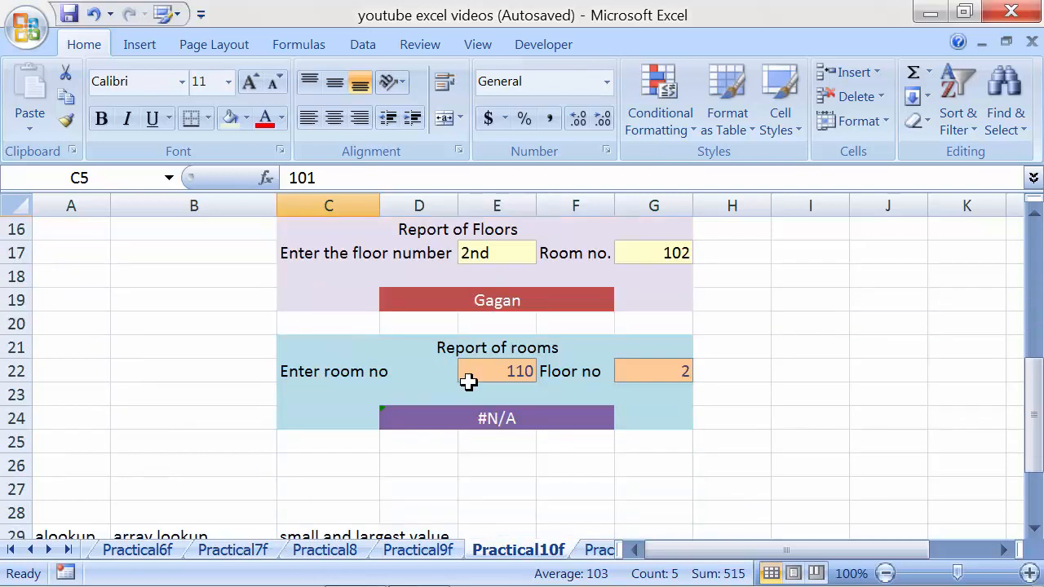
left_click(501, 416)
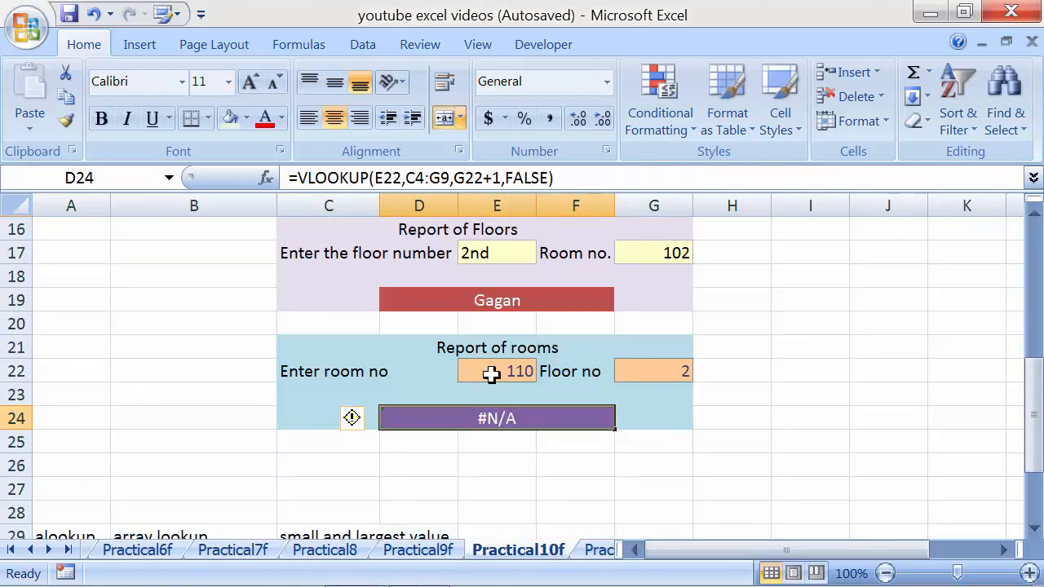
left_click(506, 178)
left_click_drag(506, 178, 551, 178)
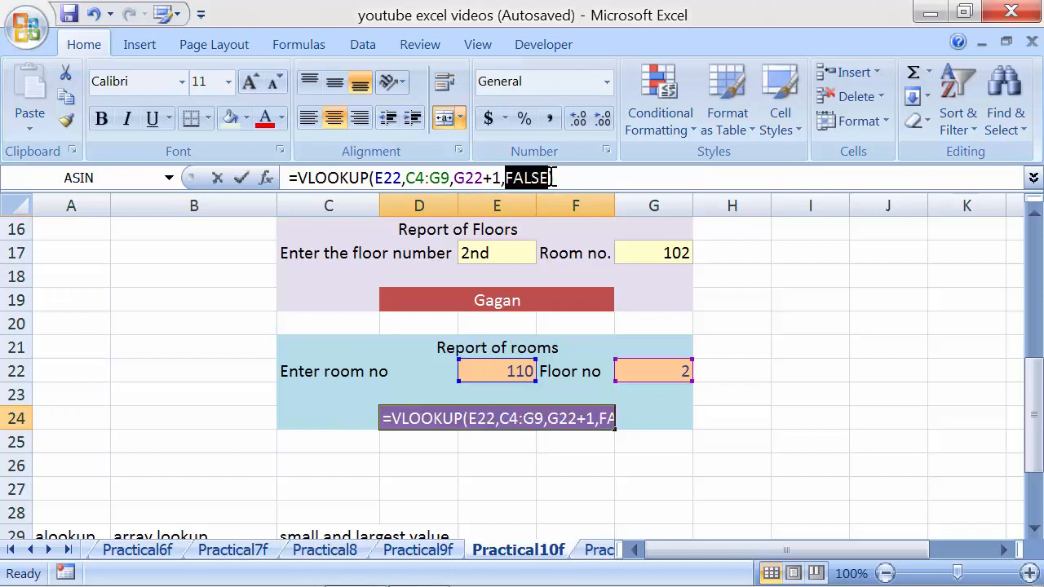
key("BackSpace")
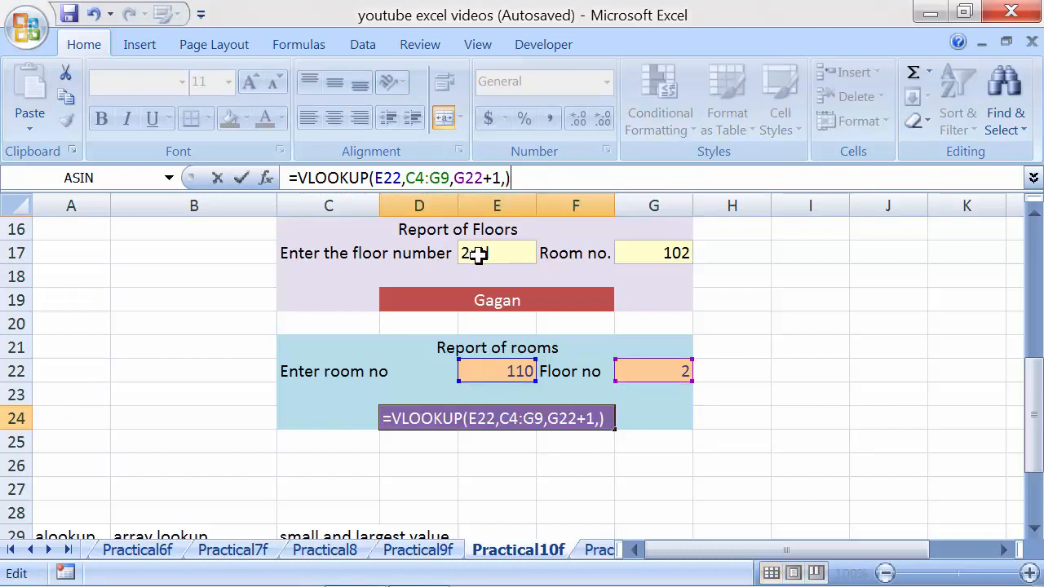
key("BackSpace")
key("BackSpace")
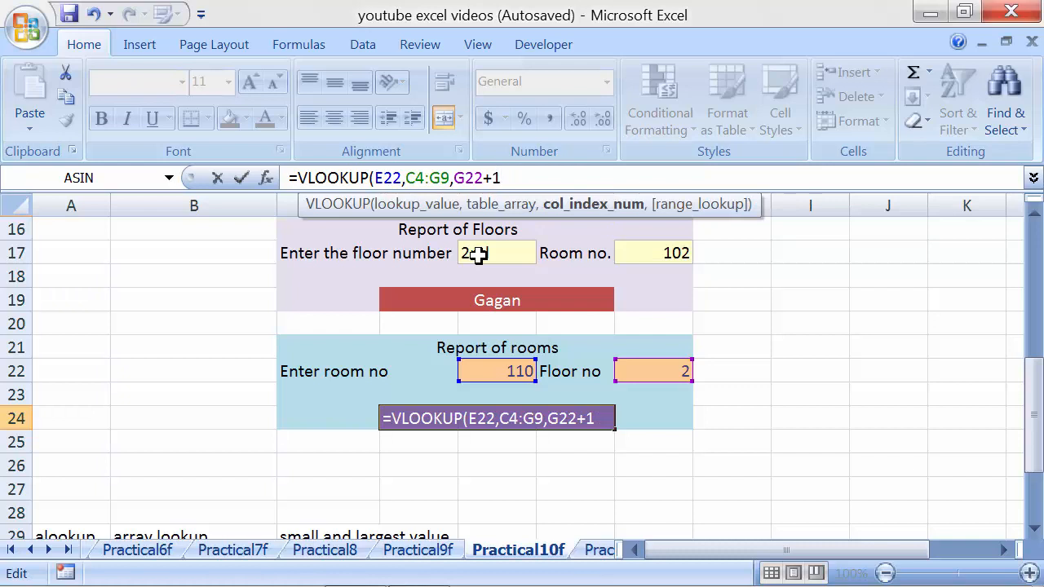
type("t")
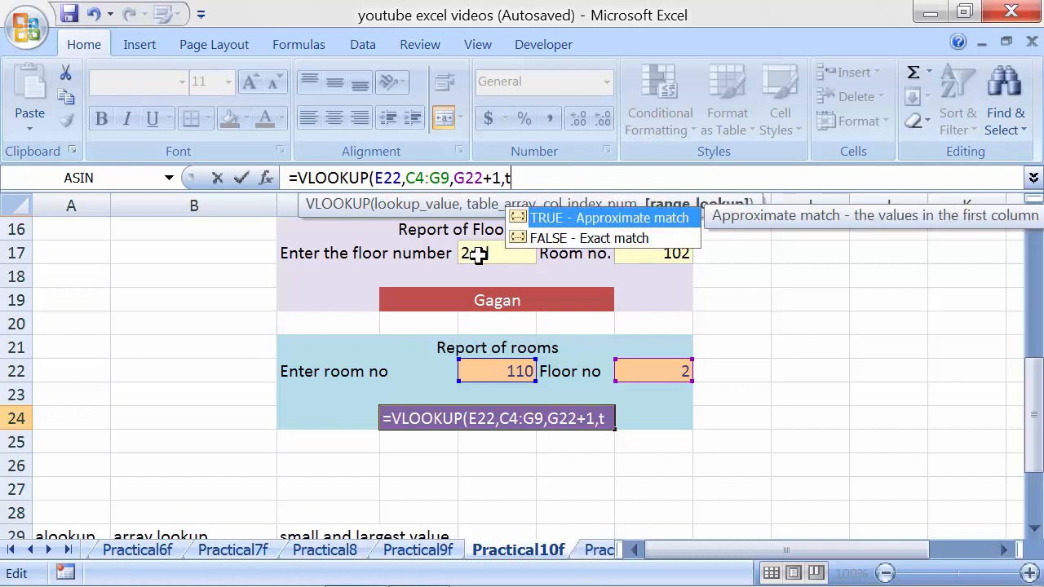
key("Tab")
type(")")
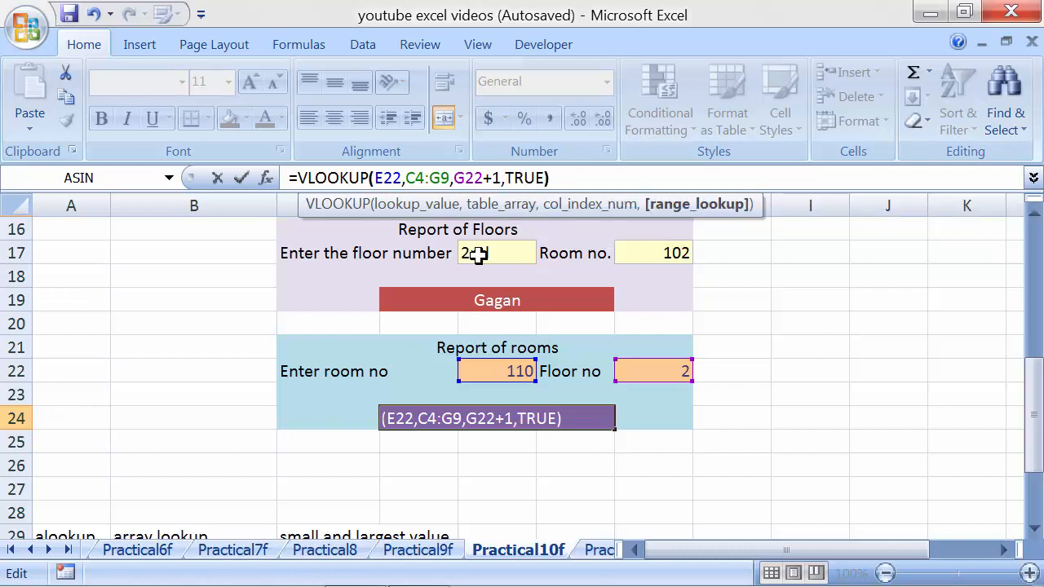
key("Return")
key("Up")
key("Up")
key("Up")
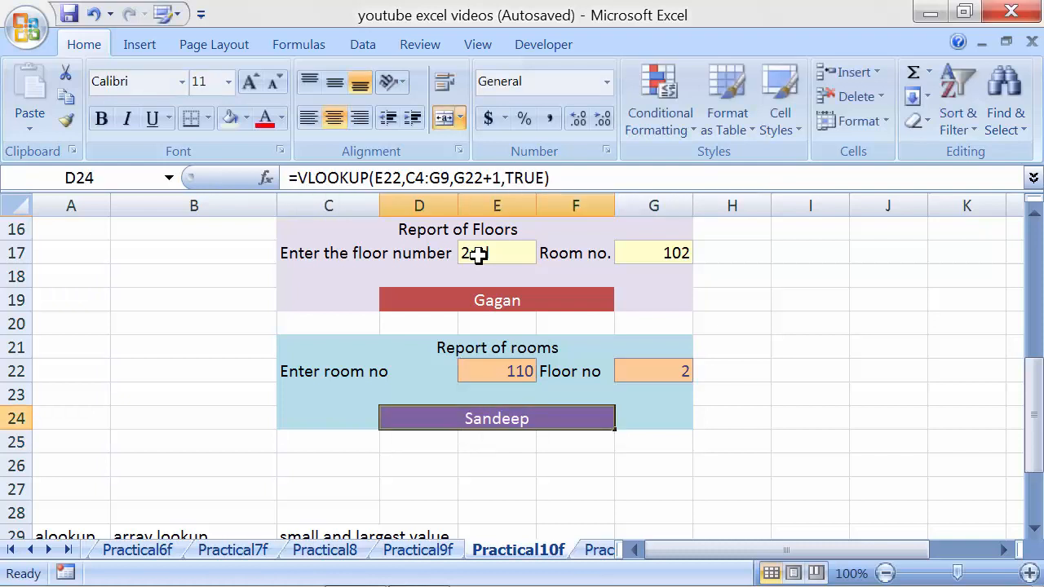
- Compare the room number in E22 with each table room number in C5:C9 to find the nearest smaller one
left_click(481, 369)
scroll(487, 374, "up", 2)
scroll(487, 374, "up", 2)
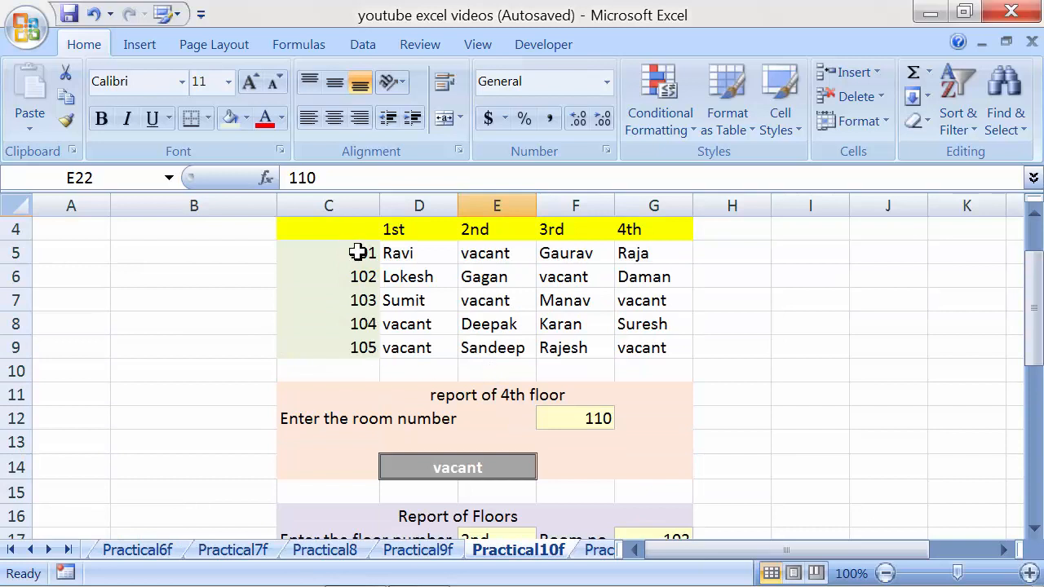
left_click(357, 253)
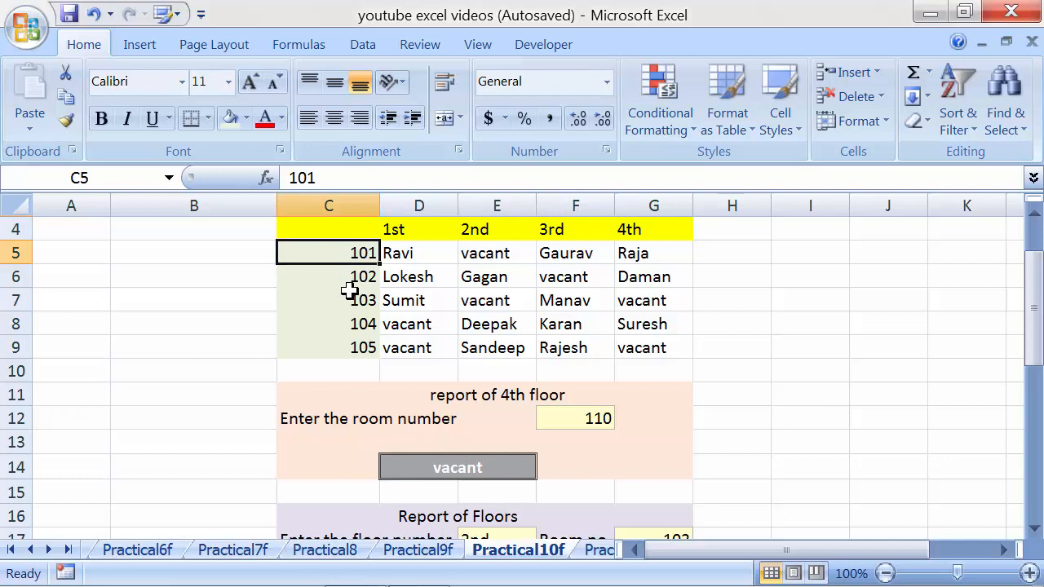
left_click(353, 280)
left_click(345, 300)
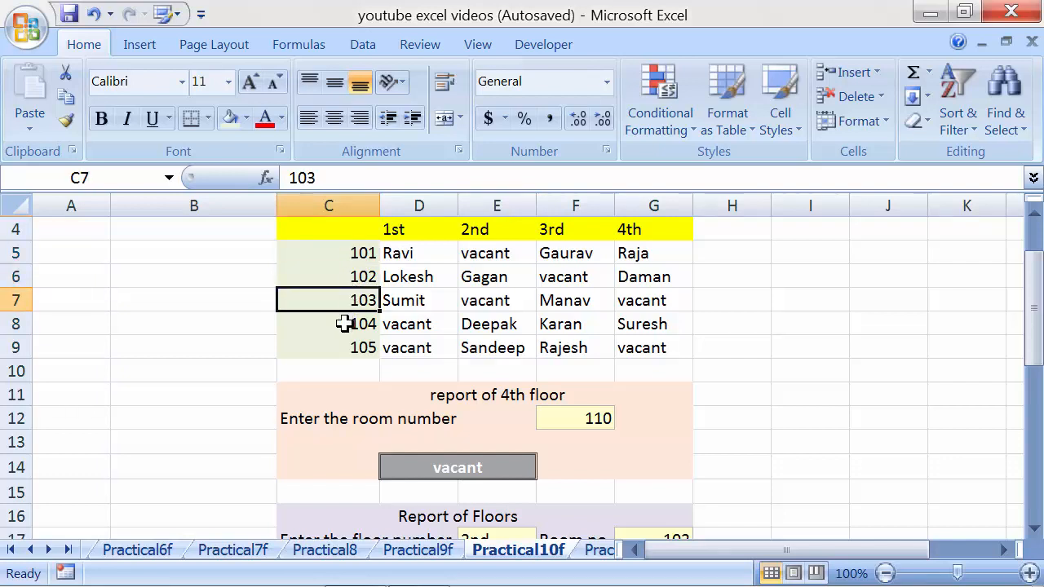
left_click(344, 324)
left_click(346, 348)
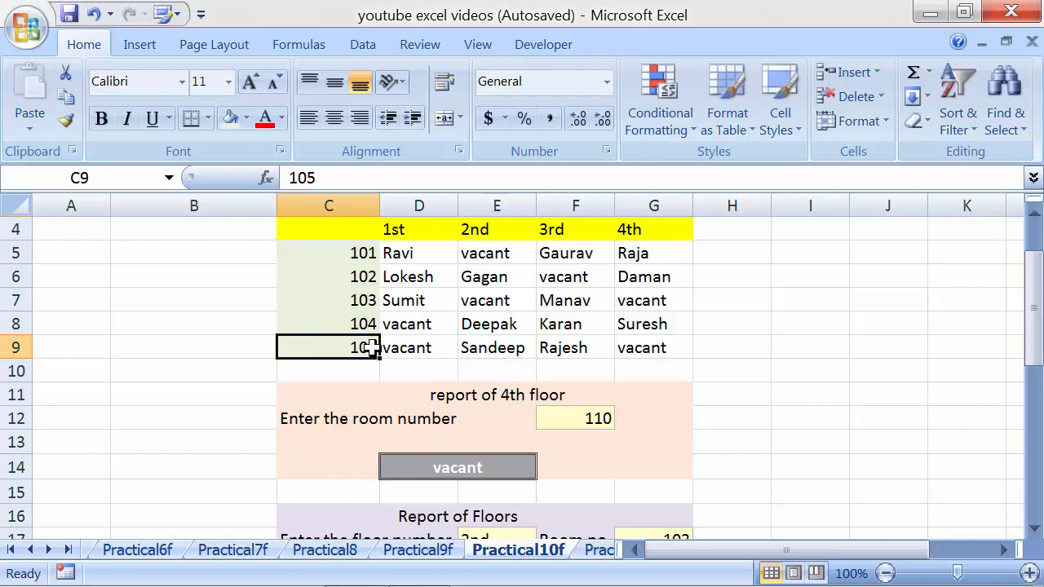
- Compare the approximate-match result in D24 with room 105's 2nd floor entry in E9
scroll(420, 342, "down", 3)
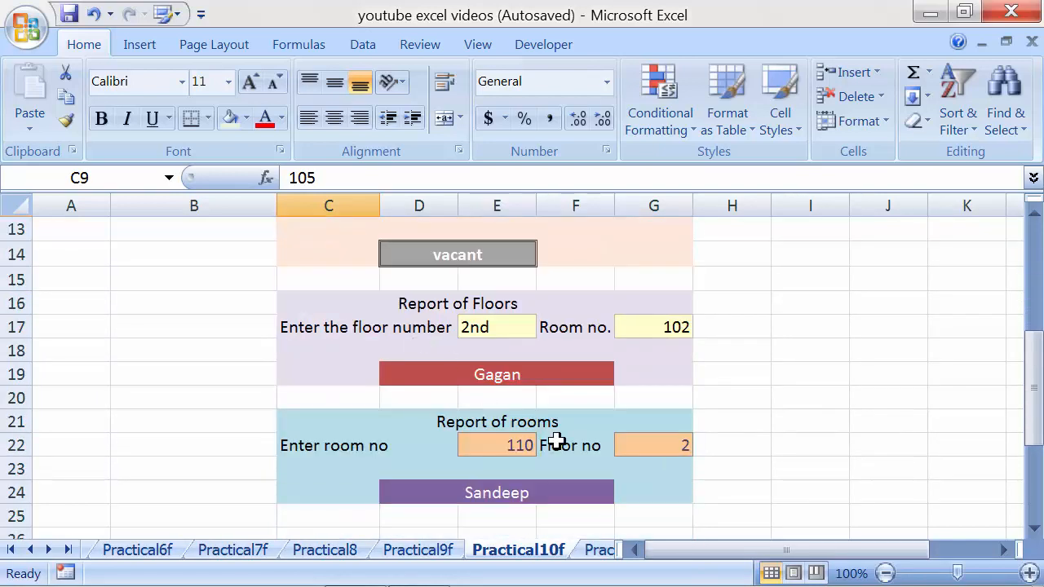
left_click(623, 440)
left_click(557, 490)
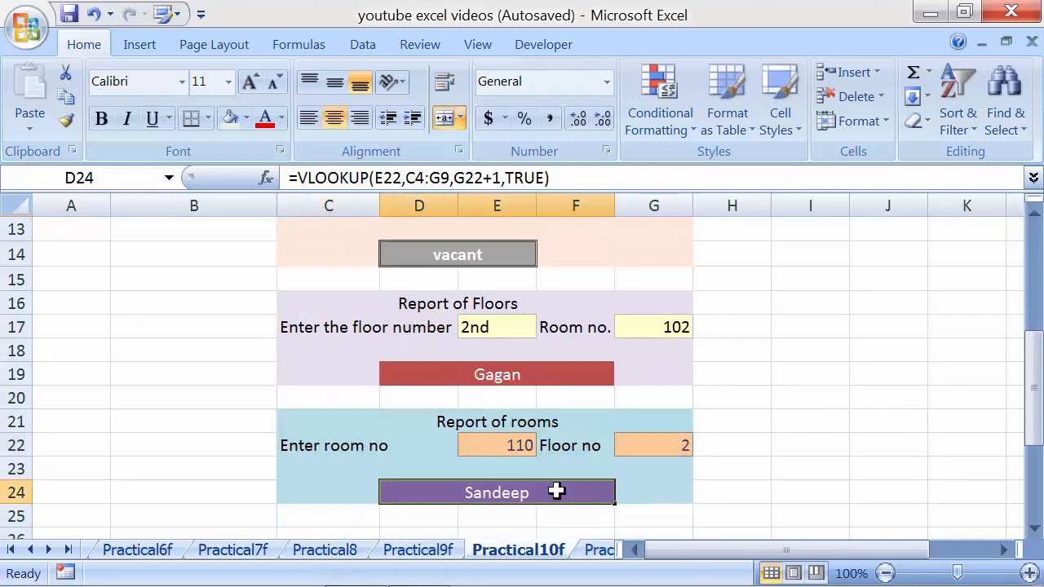
scroll(558, 491, "up", 3)
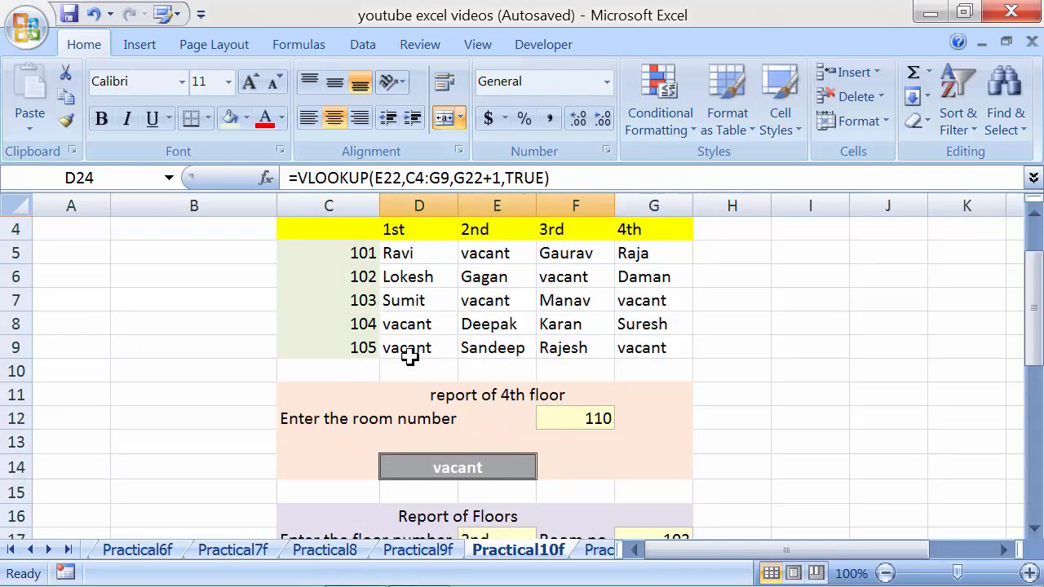
left_click(486, 346)
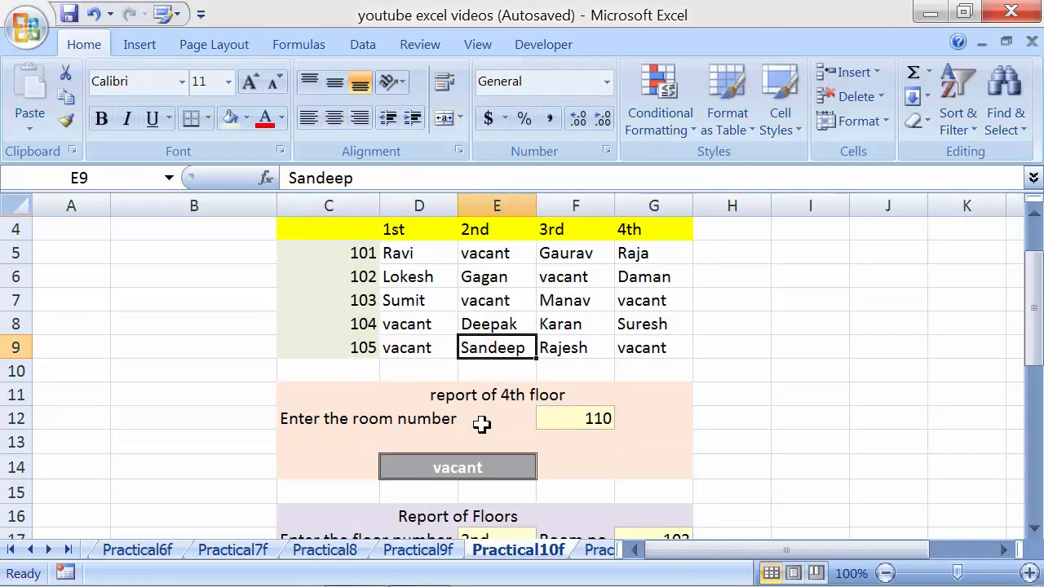
- Review the room number in E22 and the TRUE range_lookup argument of the VLOOKUP formula in D24
scroll(481, 423, "down", 3)
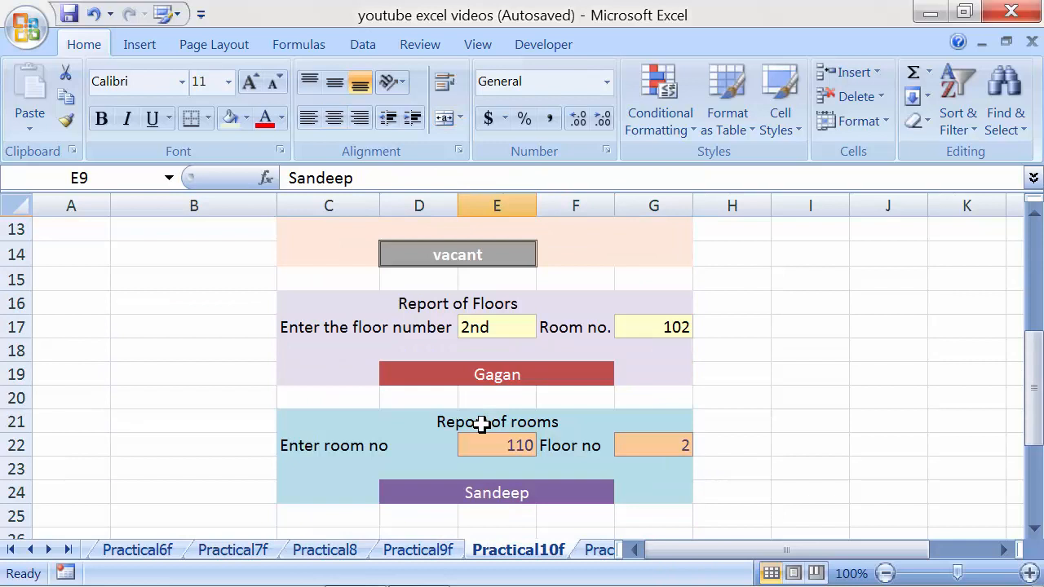
left_click(486, 441)
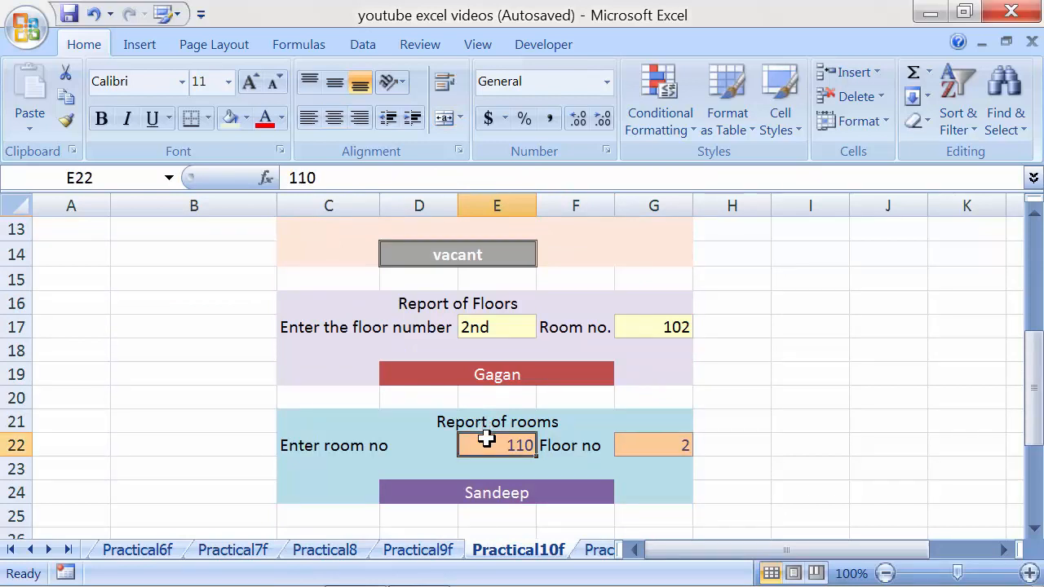
left_click(485, 485)
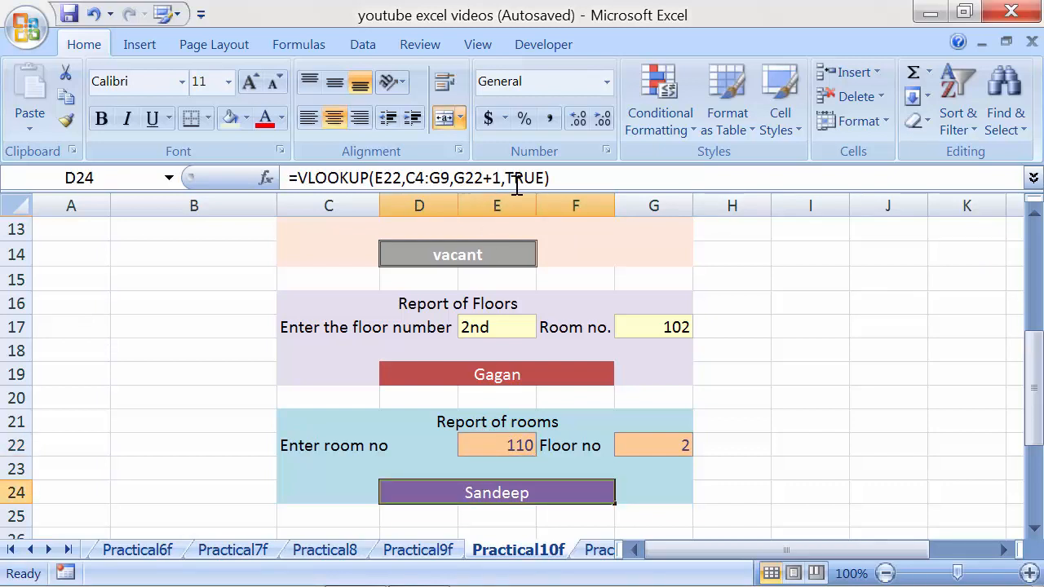
left_click_drag(505, 177, 550, 178)
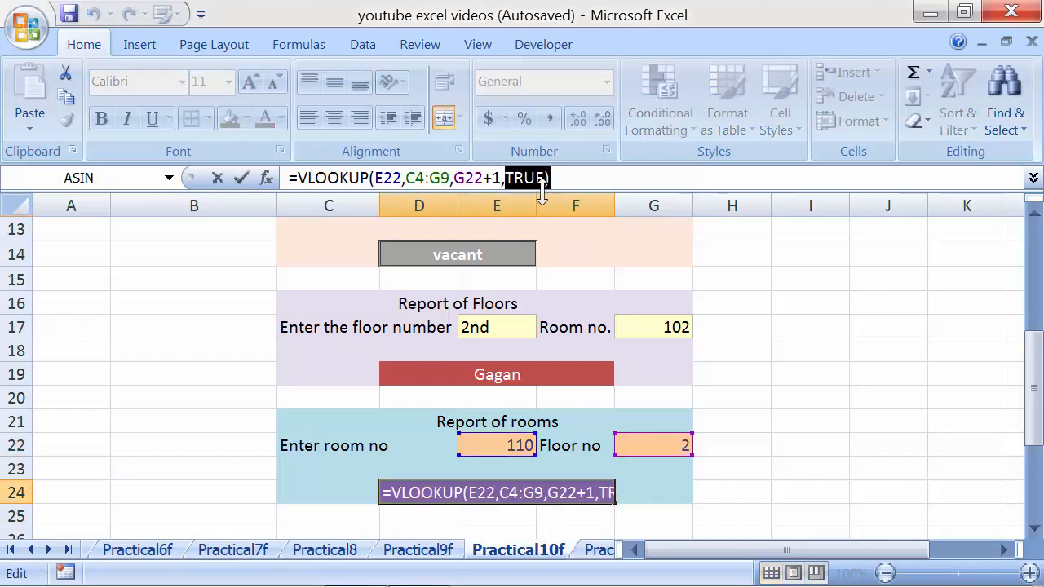
left_click(544, 178)
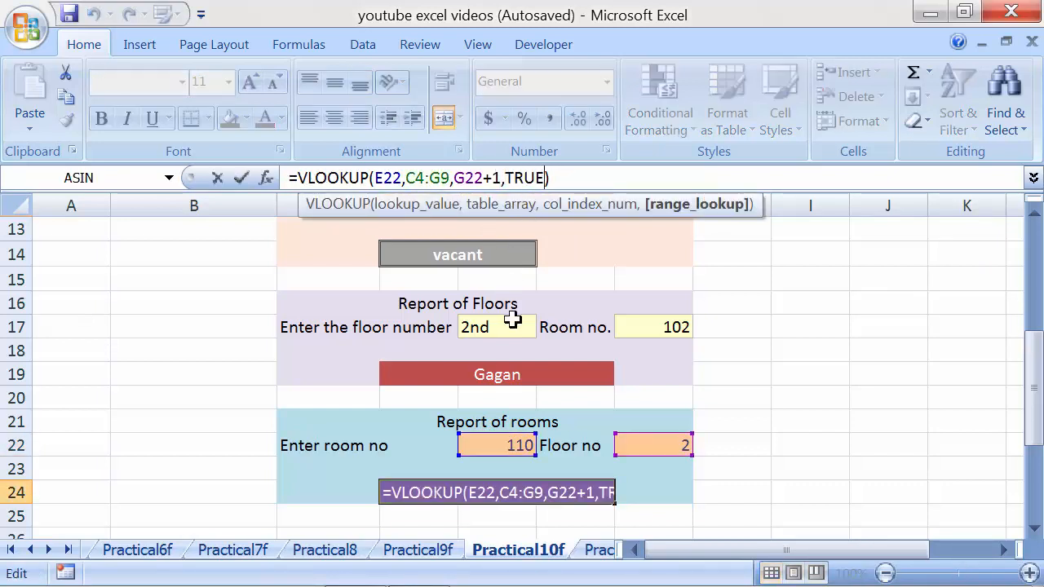
key("Return")
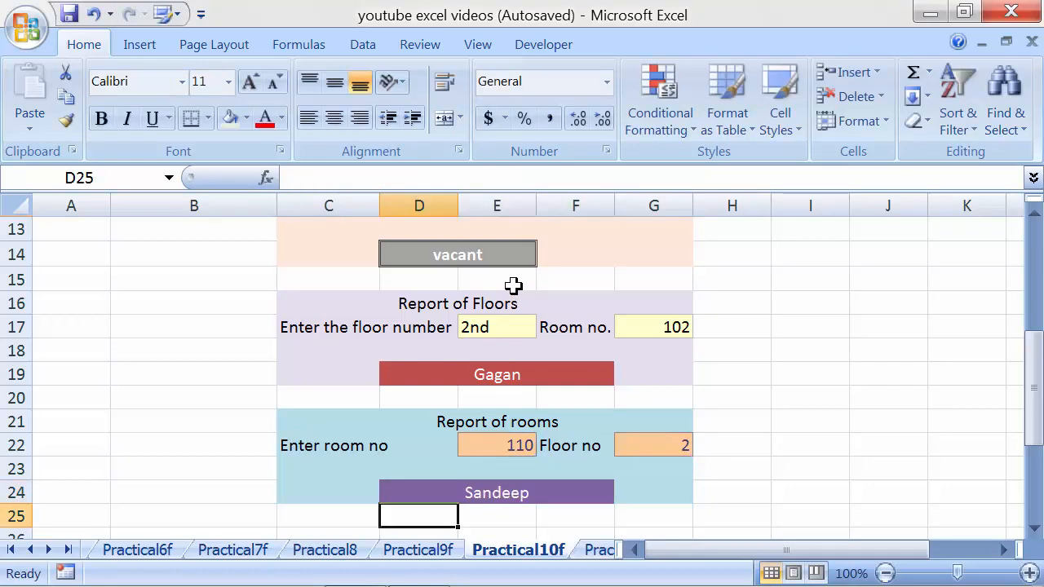
- Select the room table C4:G9 and view its sorting options without applying a sort
scroll(513, 285, "up", 4)
left_click(326, 320)
left_click_drag(326, 320, 333, 412)
left_click_drag(333, 303, 636, 418)
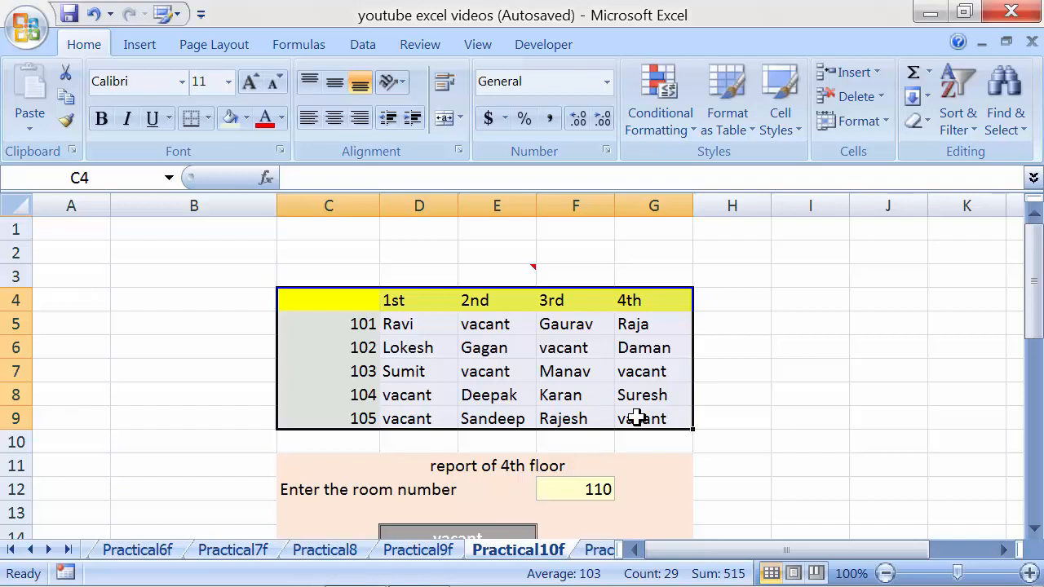
left_click(958, 123)
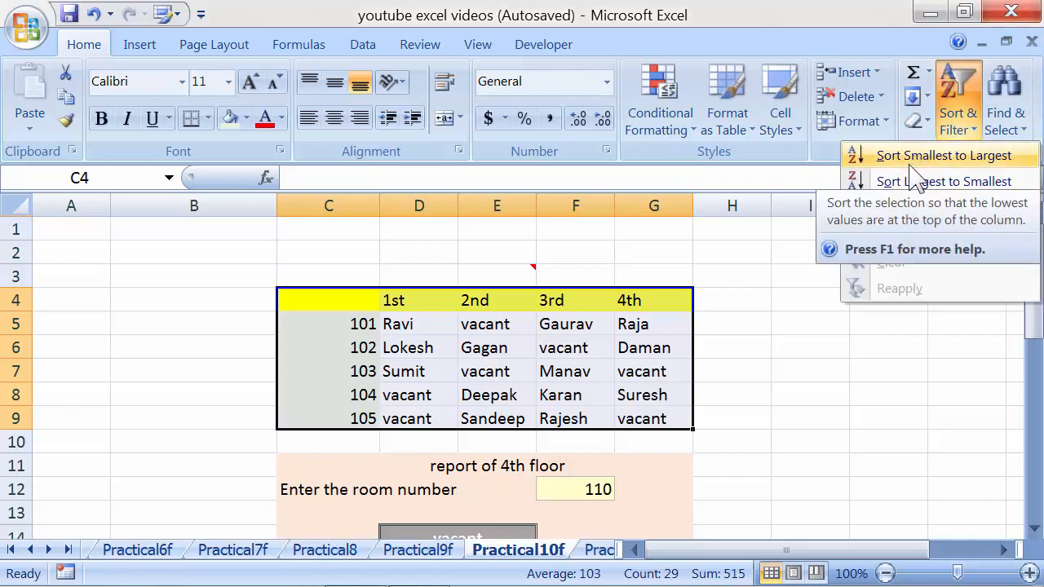
right_click(425, 310)
right_click(376, 345)
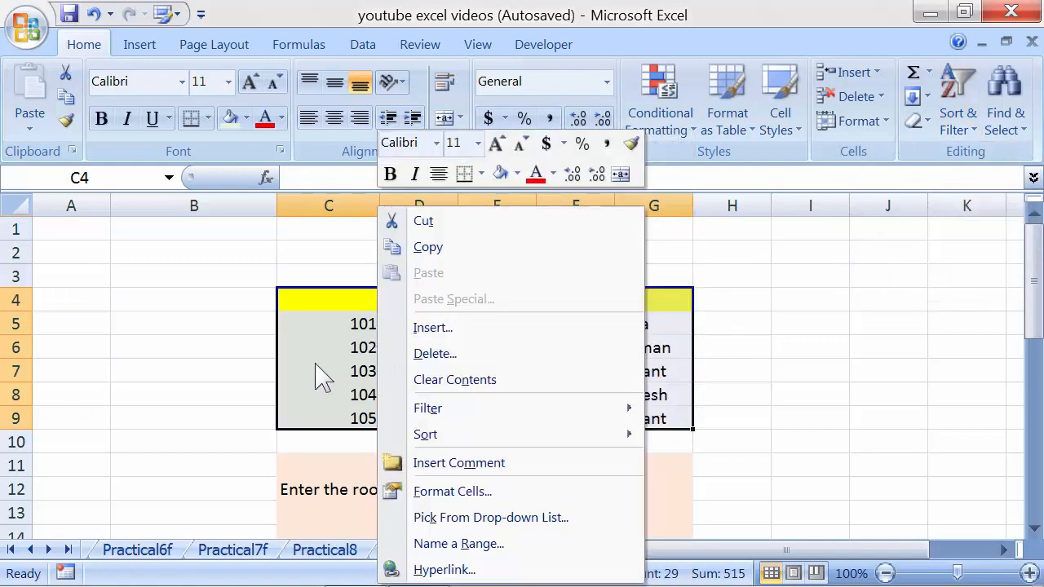
left_click(315, 364)
left_click(315, 364)
- Review the floor and room reports and the notes on lookup functions in rows 29 to 31
scroll(314, 364, "down", 5)
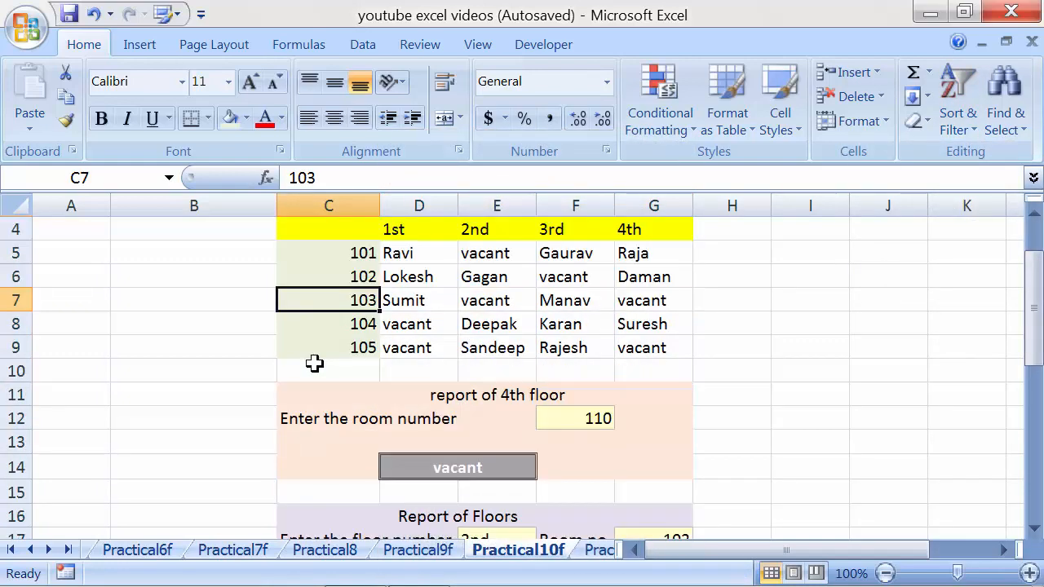
scroll(315, 364, "down", 1)
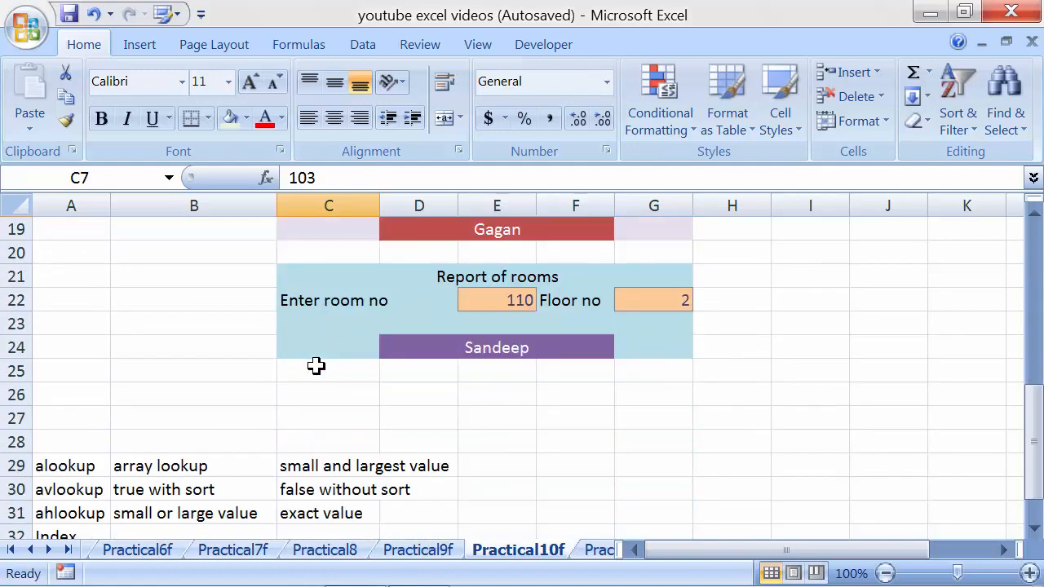
scroll(315, 366, "up", 1)
scroll(316, 366, "up", 1)
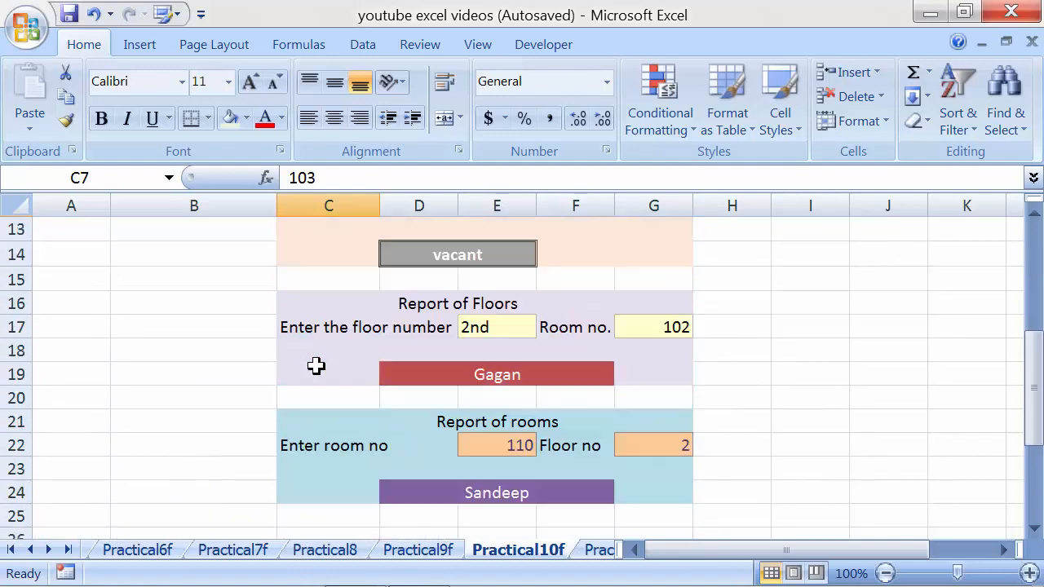
scroll(315, 367, "up", 2)
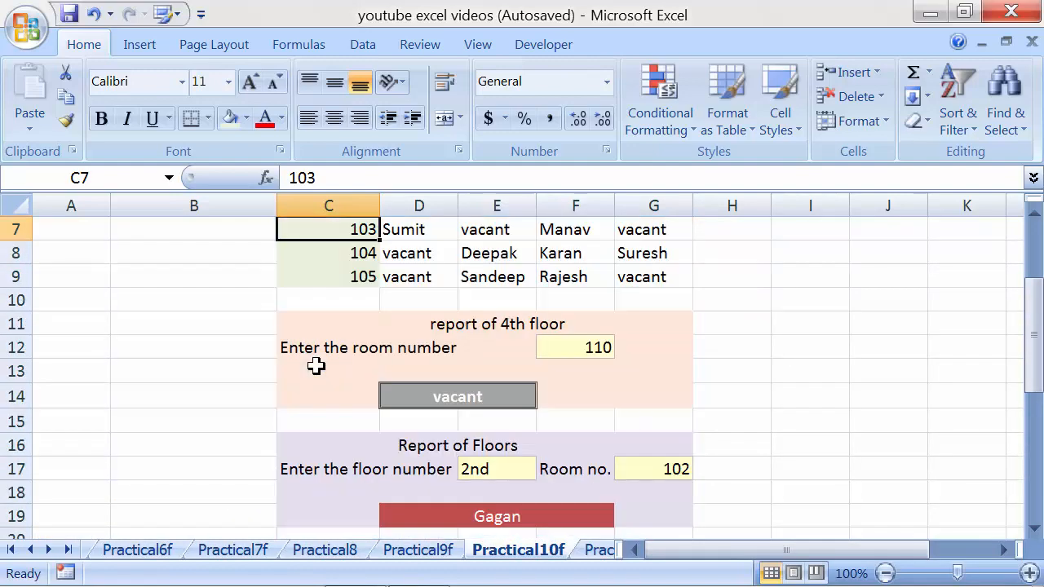
scroll(315, 367, "down", 1)
scroll(316, 367, "down", 1)
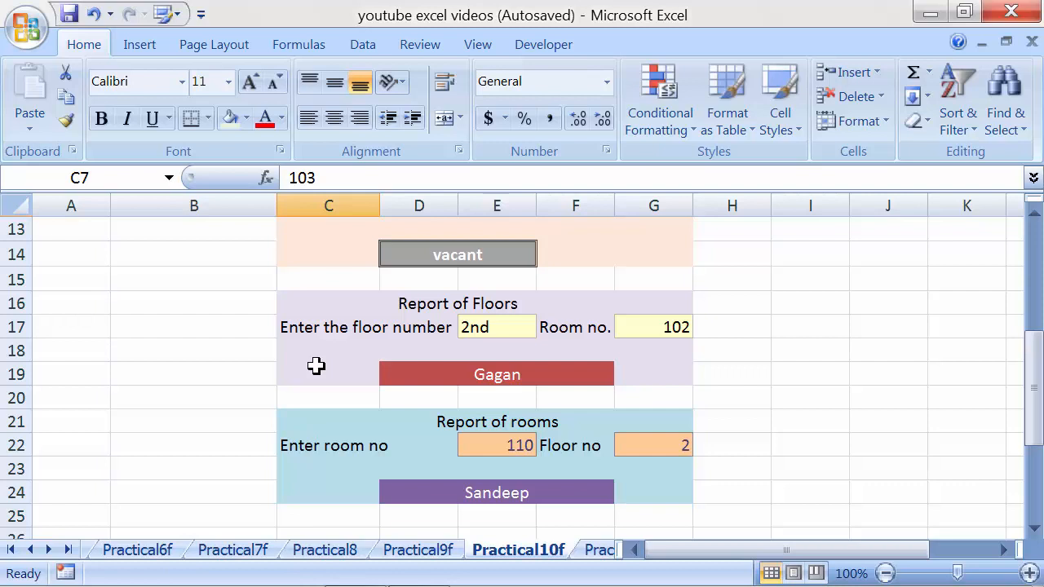
scroll(316, 366, "down", 1)
scroll(315, 366, "up", 1)
- Clear the VLOOKUP formula in D24 and start an INDEX formula there with C4:G9 as the array
left_click(525, 496)
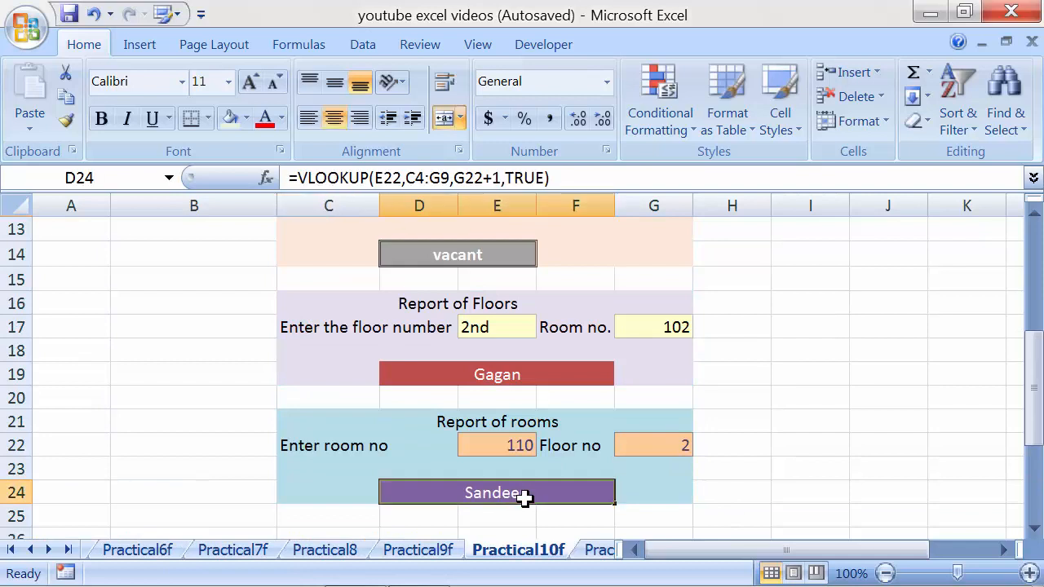
key("Delete")
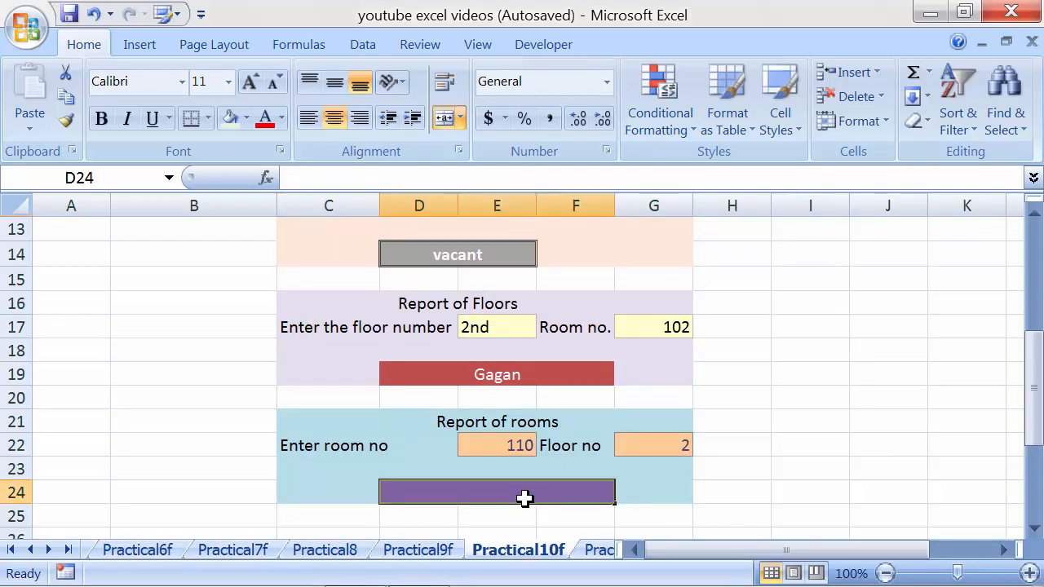
type("=")
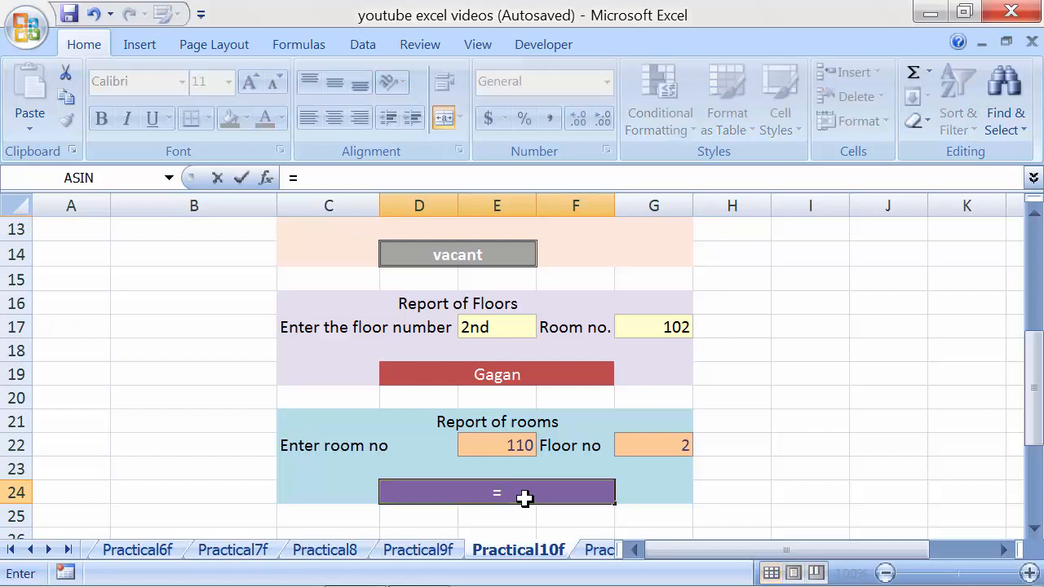
type("index")
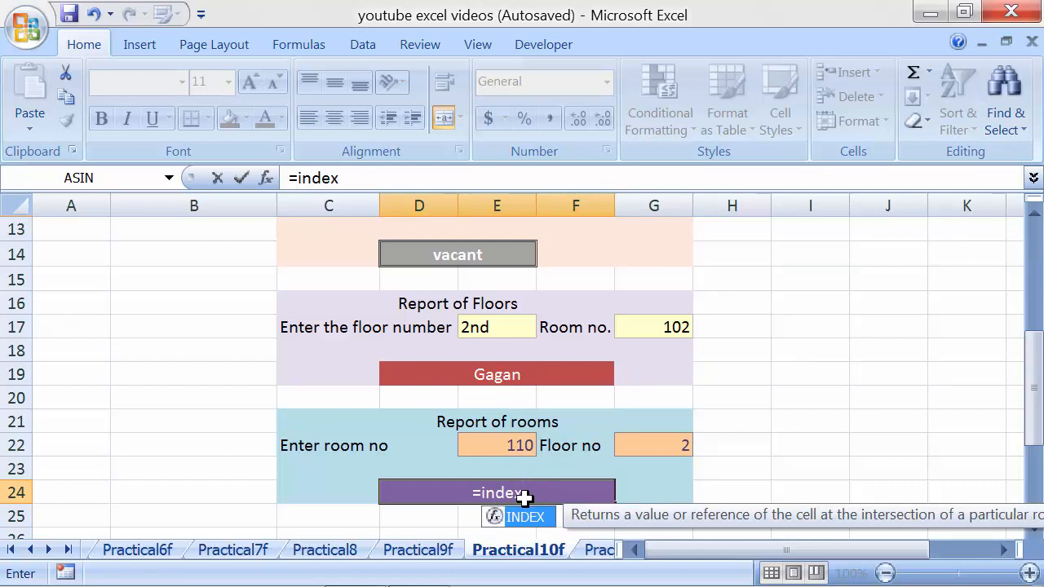
type("(")
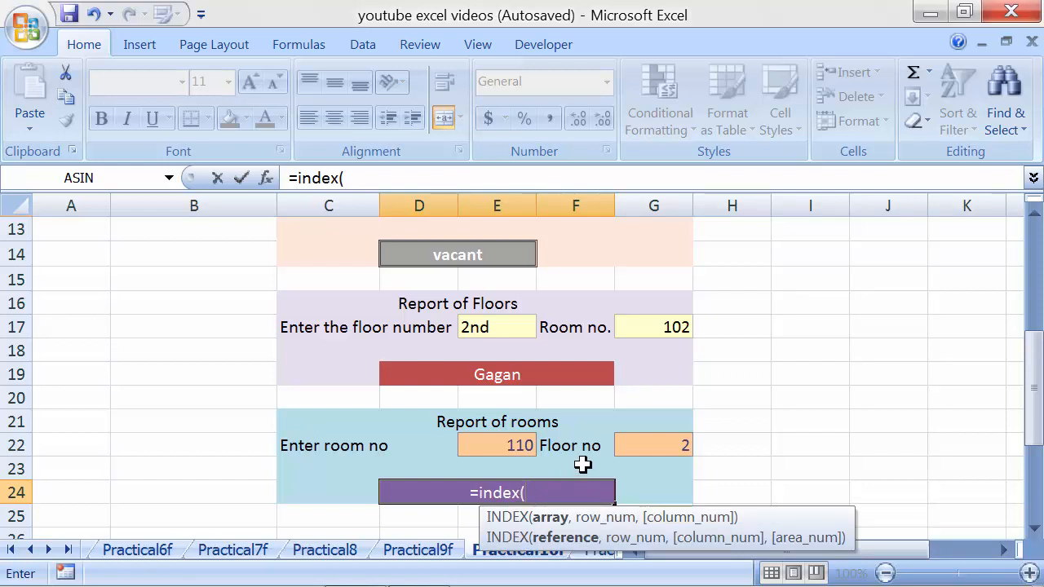
scroll(582, 464, "up", 4)
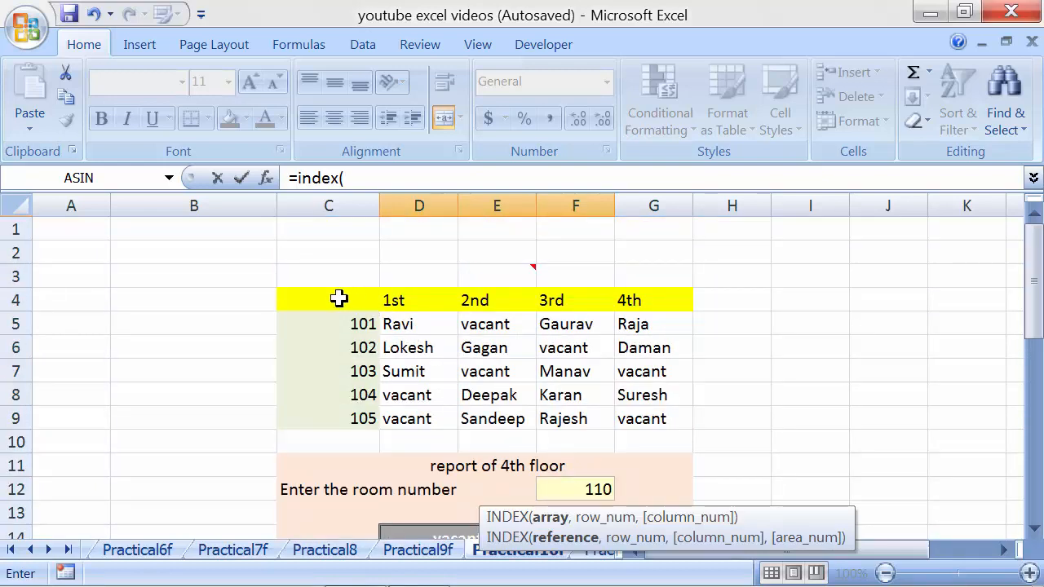
left_click(338, 300)
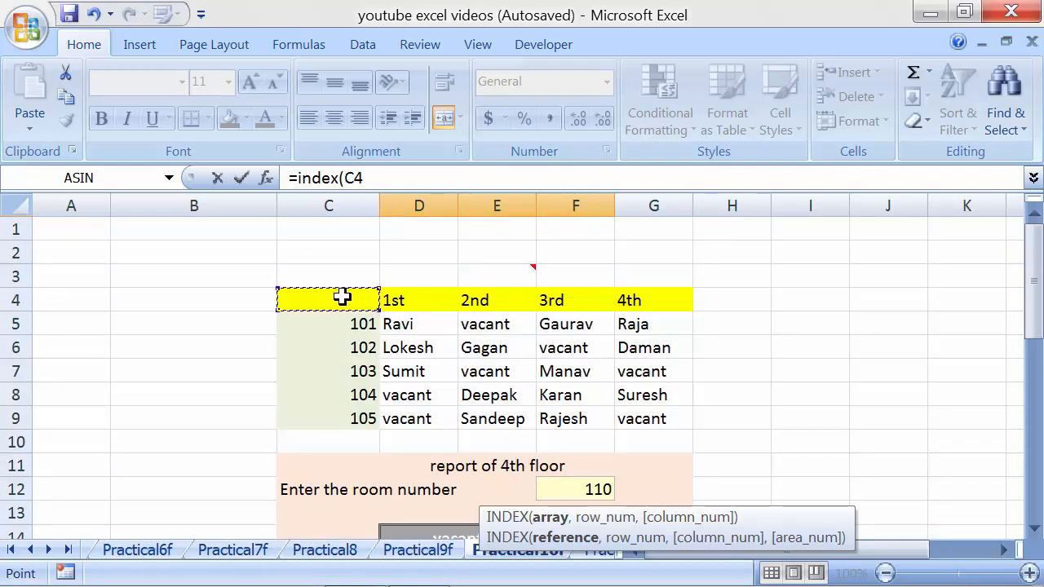
left_click_drag(342, 297, 657, 420)
scroll(620, 436, "down", 1)
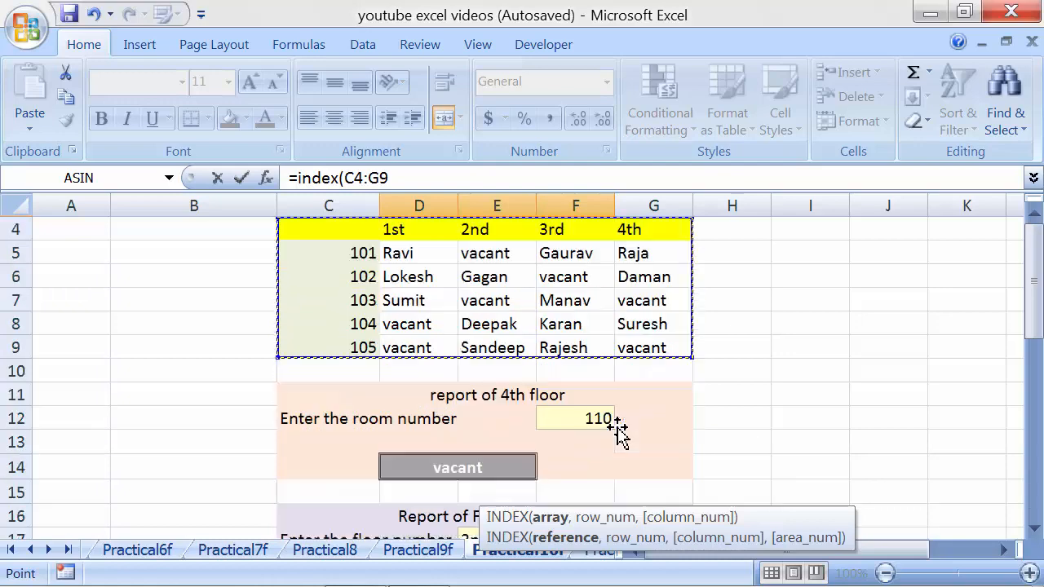
scroll(620, 437, "down", 4)
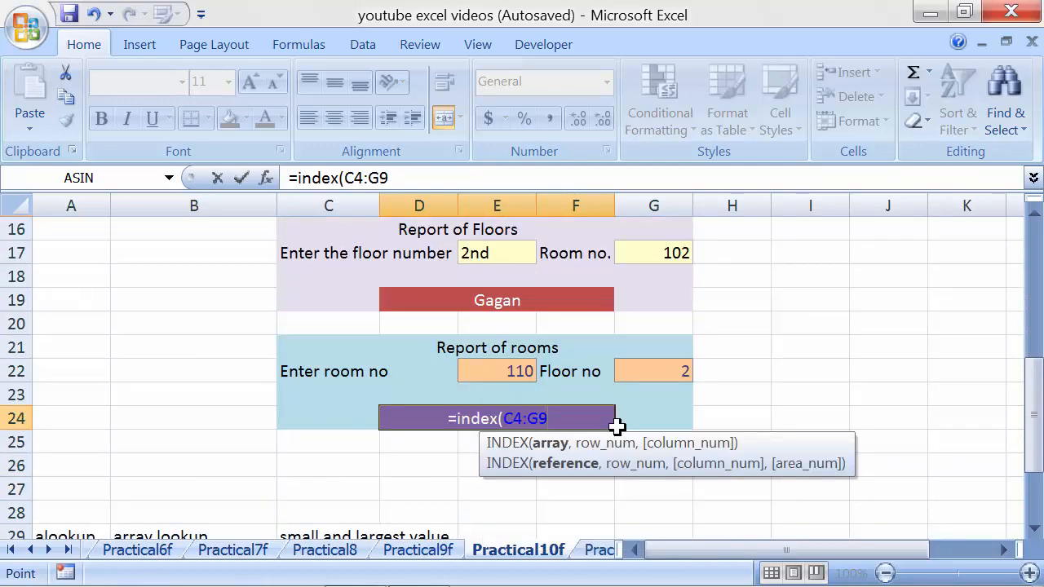
type(",")
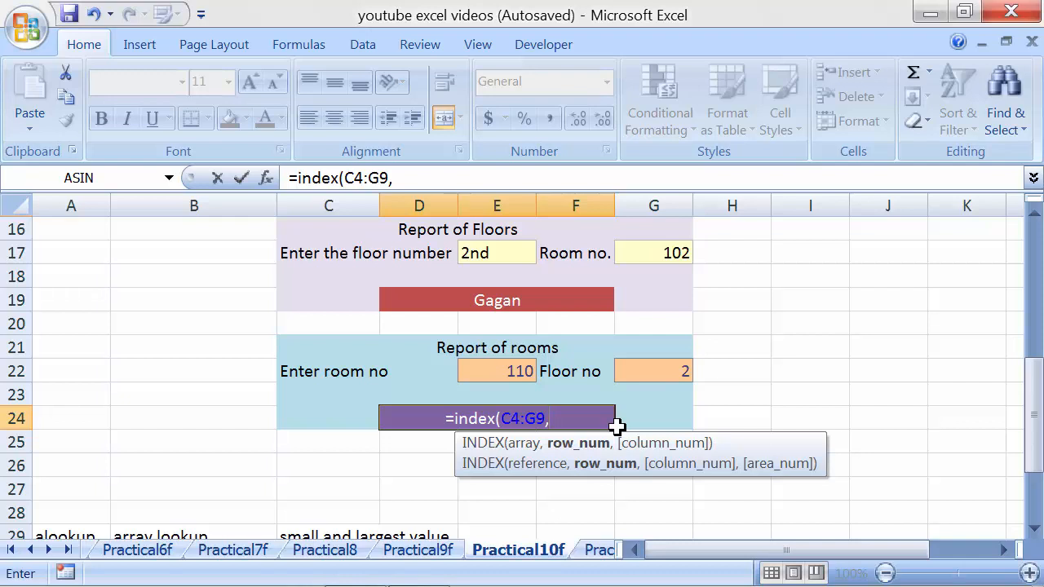
- Add MATCH(E22,C4:C9) as the row_num argument of the INDEX formula in D24
type("match")
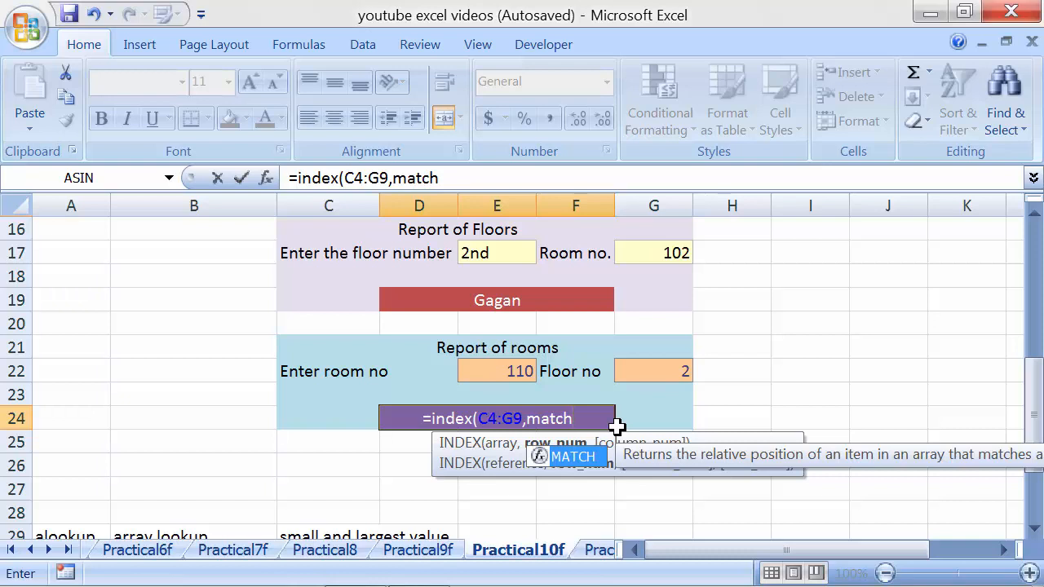
type("(")
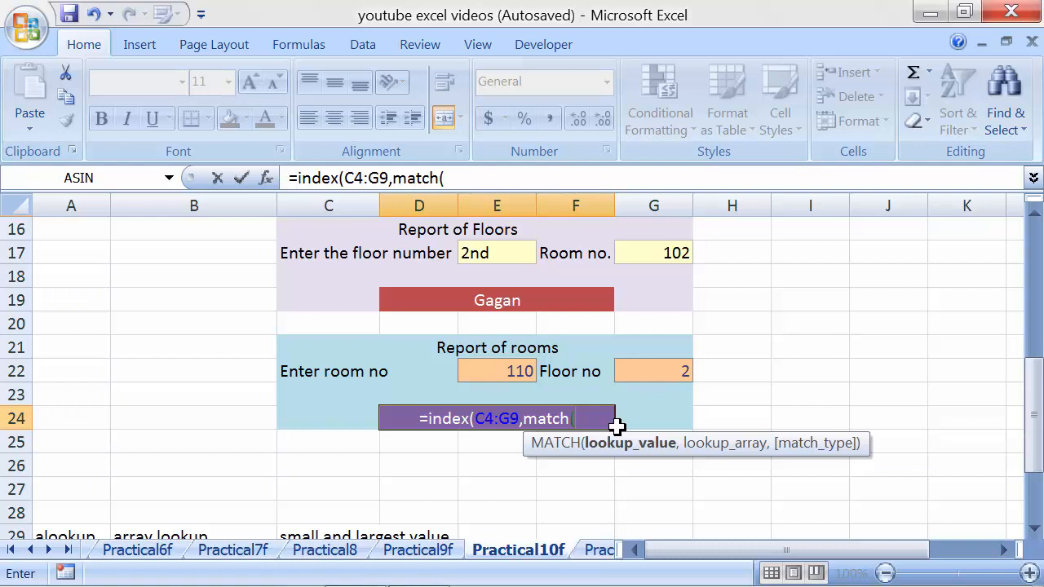
left_click(503, 371)
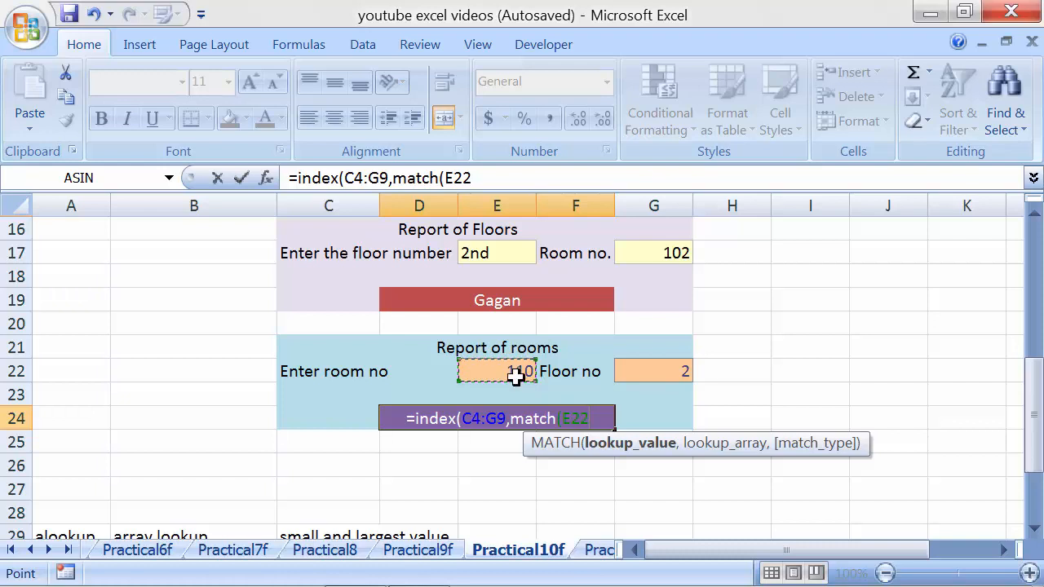
type(",")
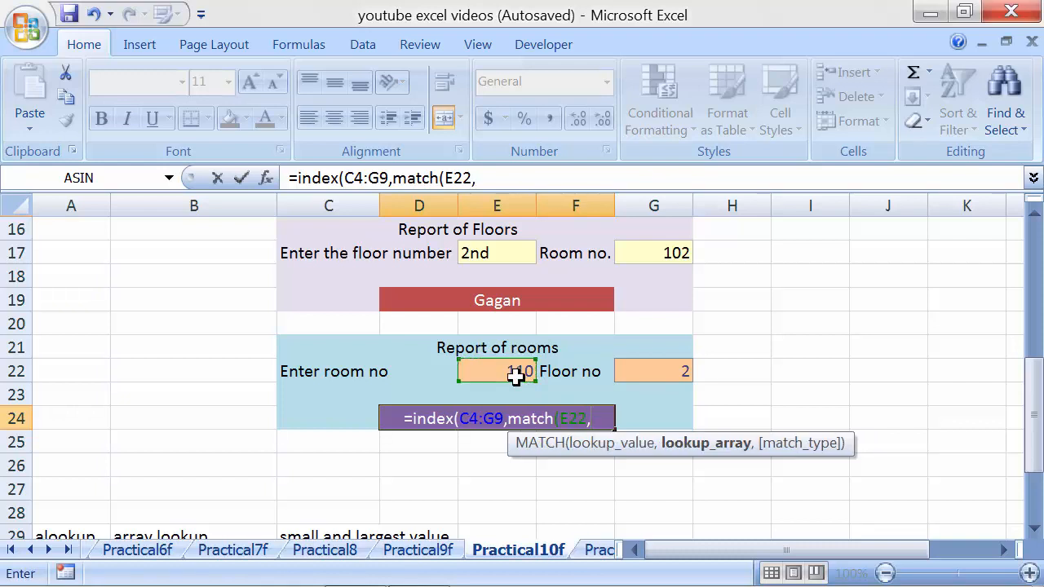
scroll(516, 374, "up", 5)
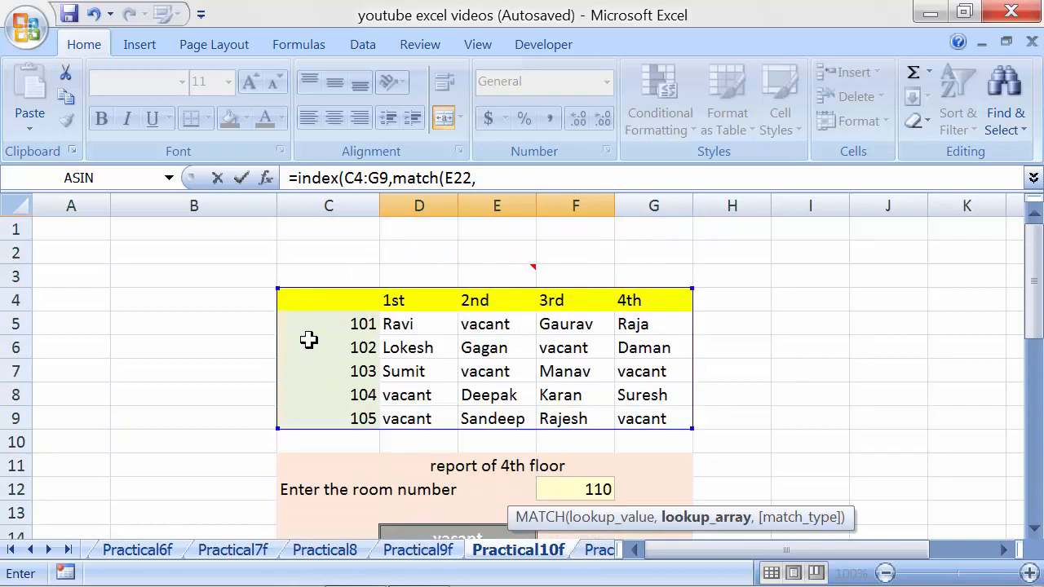
left_click(329, 302)
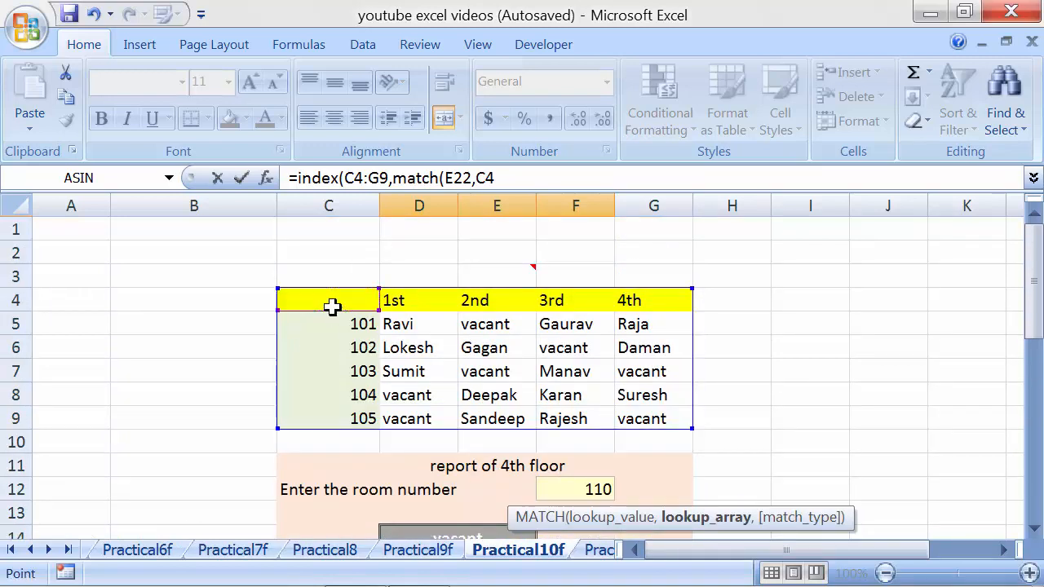
left_click_drag(332, 306, 330, 417)
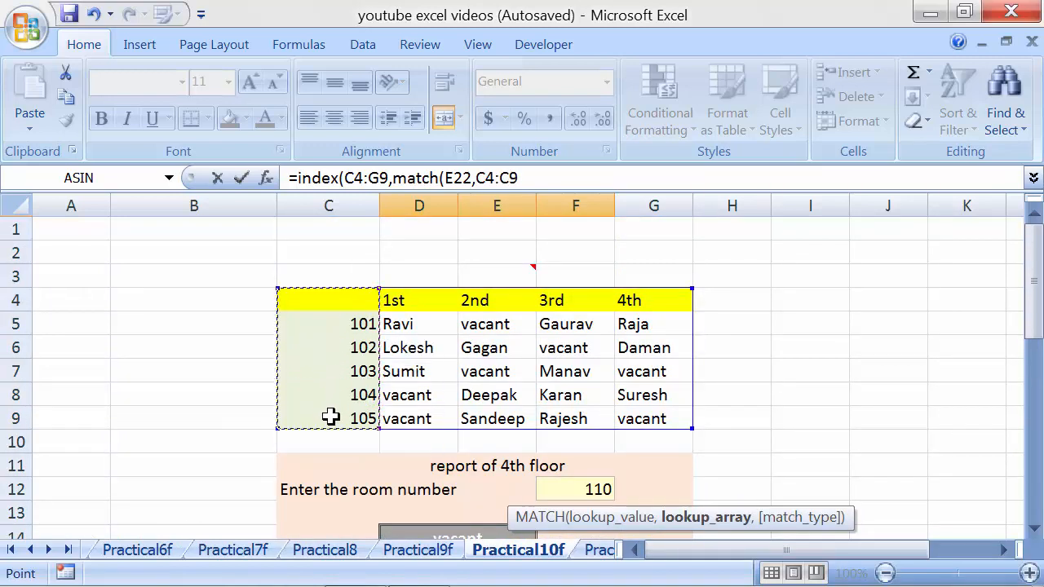
scroll(331, 418, "down", 1)
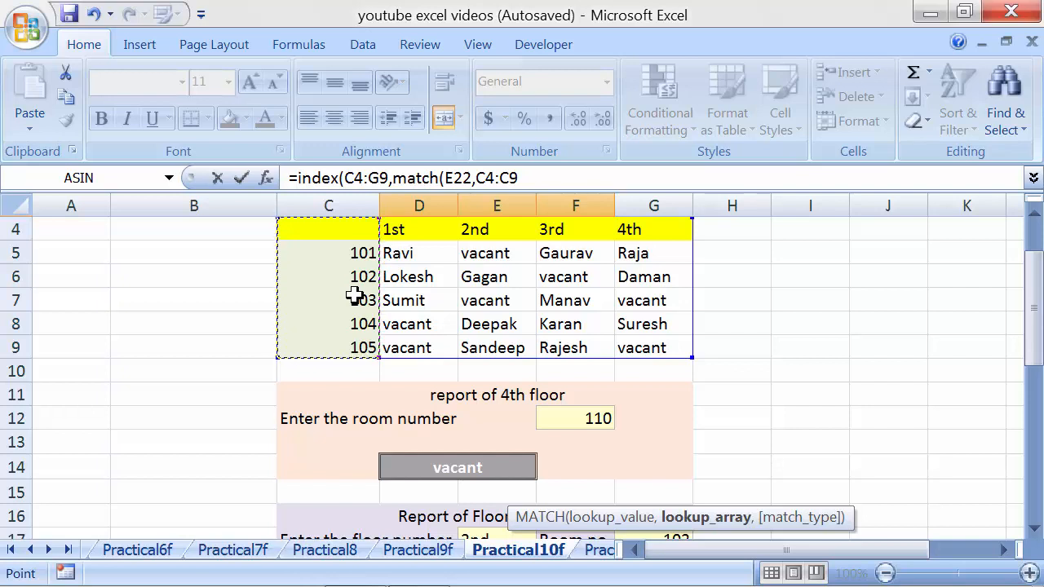
scroll(478, 464, "down", 4)
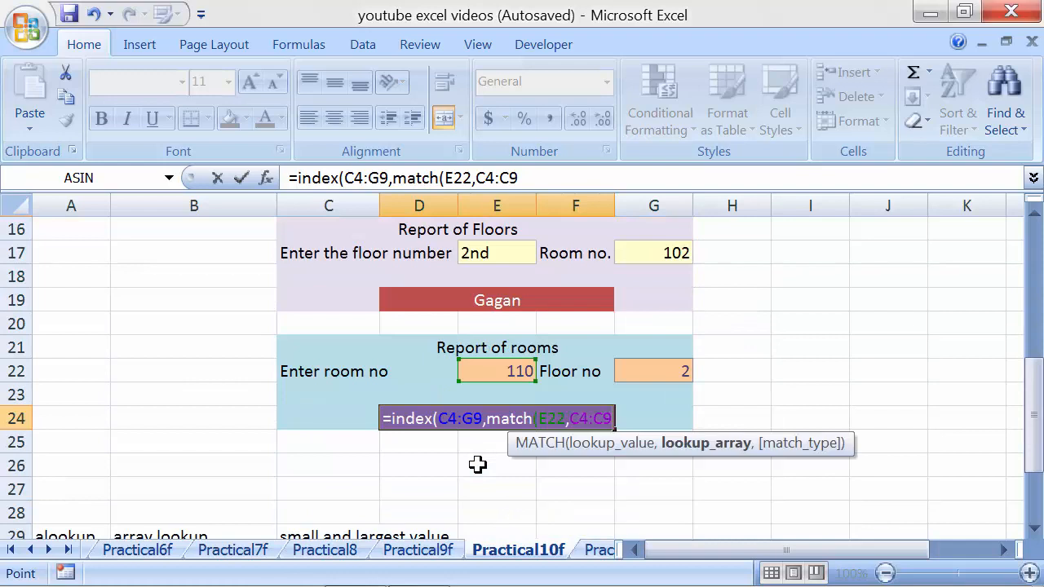
type(")")
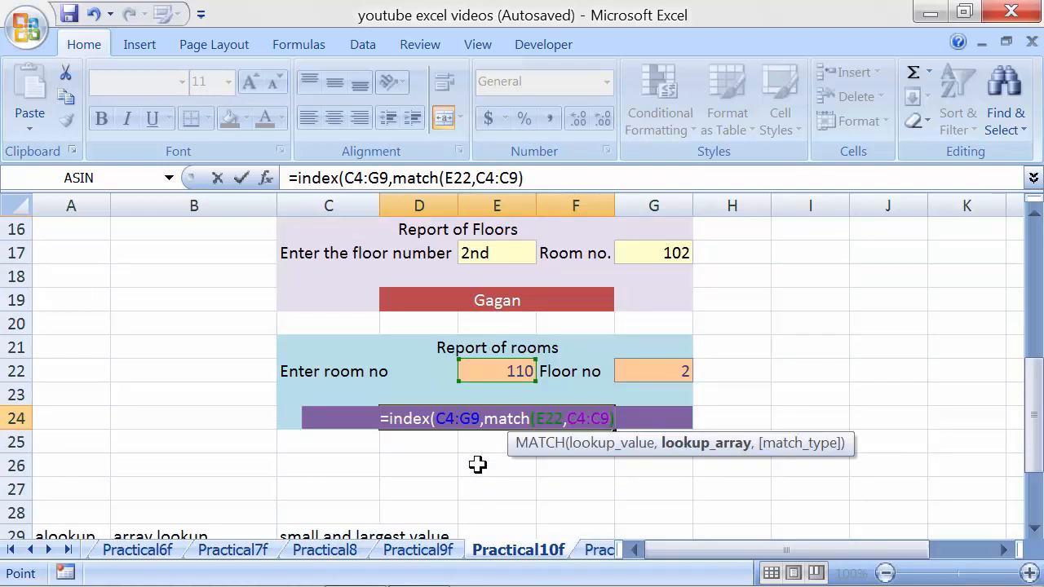
type(",")
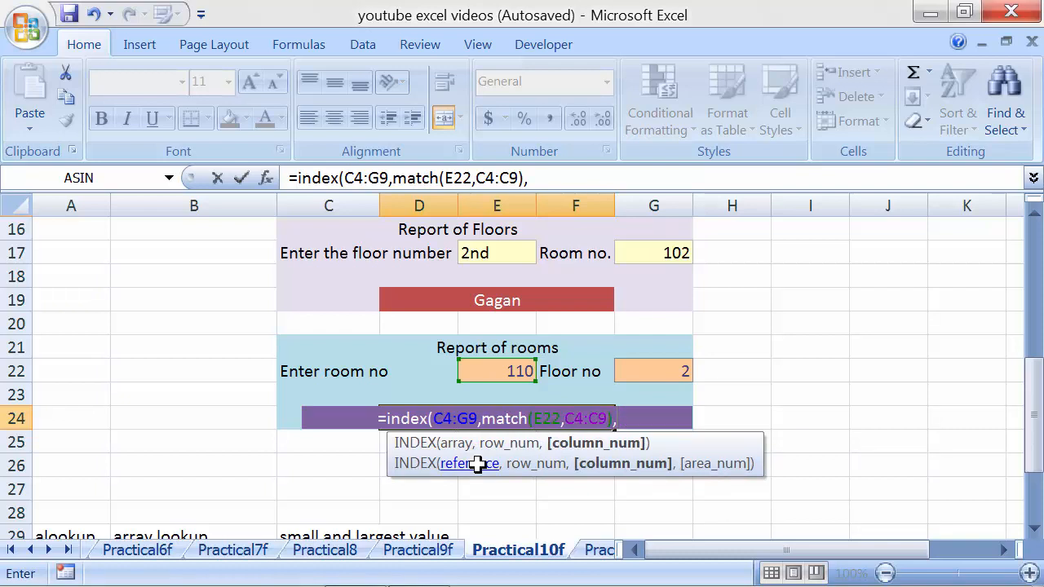
- Add MATCH(G22,C4:G4) as the column_num argument of the INDEX formula in D24 and enter the completed formula
type("match")
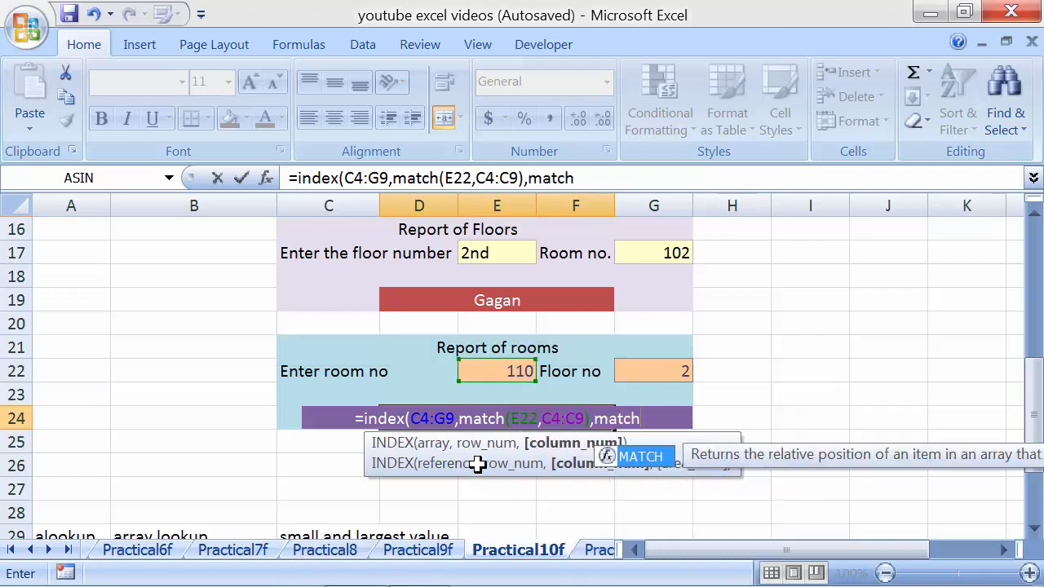
type("(")
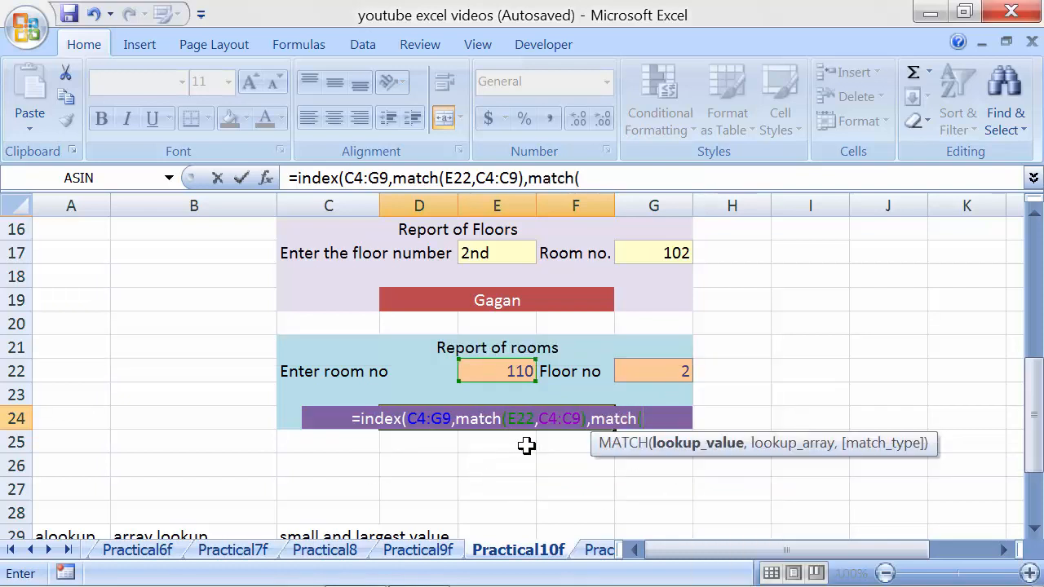
left_click(662, 369)
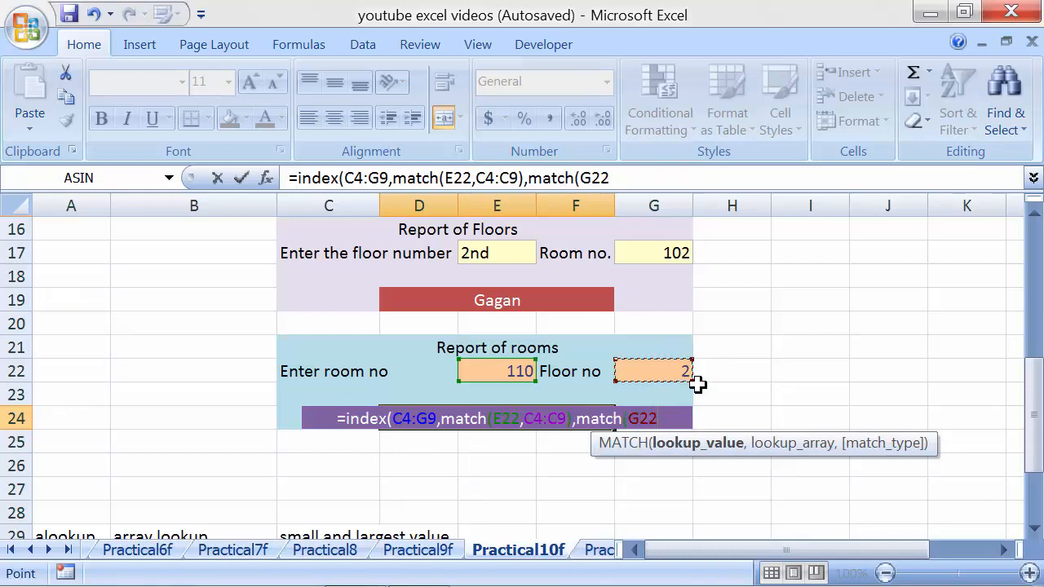
type(",")
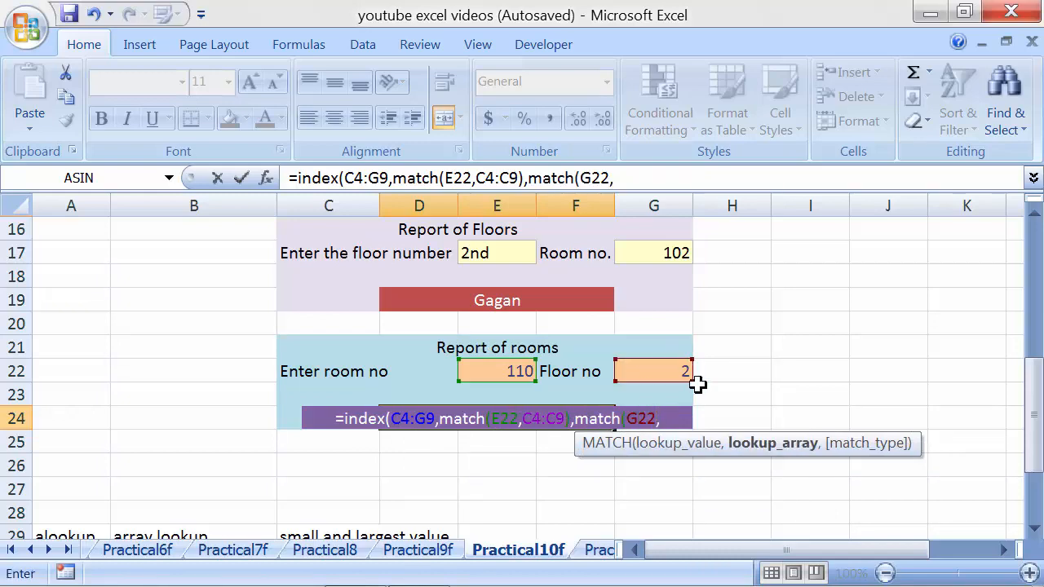
scroll(664, 381, "up", 5)
left_click(327, 298)
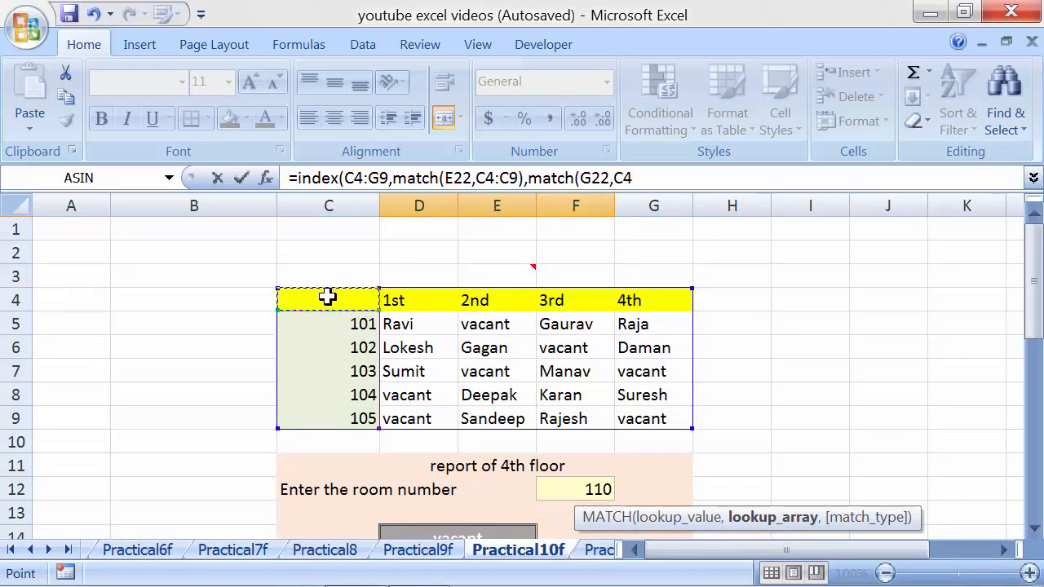
left_click_drag(328, 298, 420, 297)
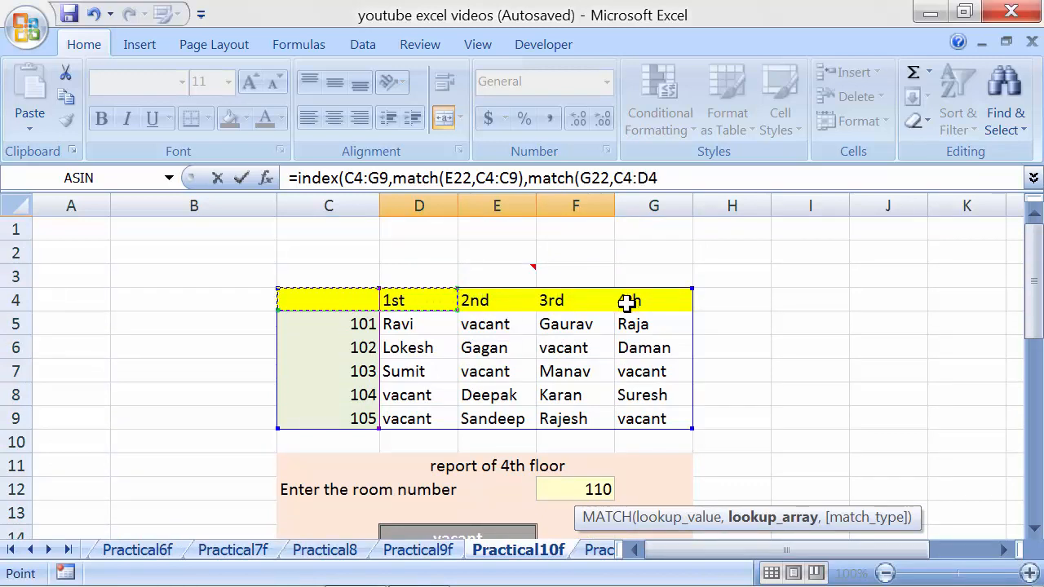
left_click_drag(350, 297, 638, 299)
scroll(669, 227, "down", 5)
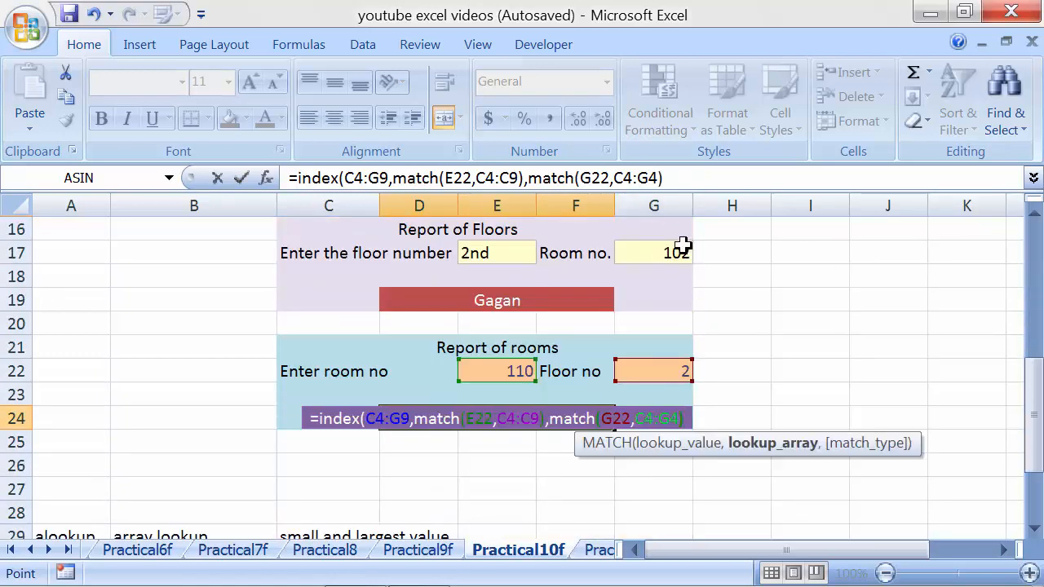
type(")")
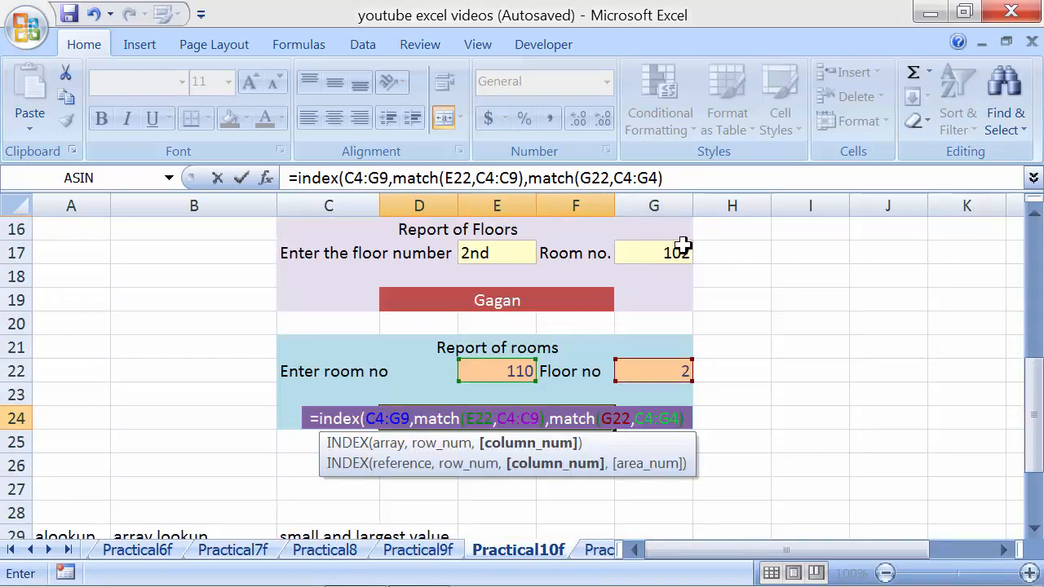
type(")")
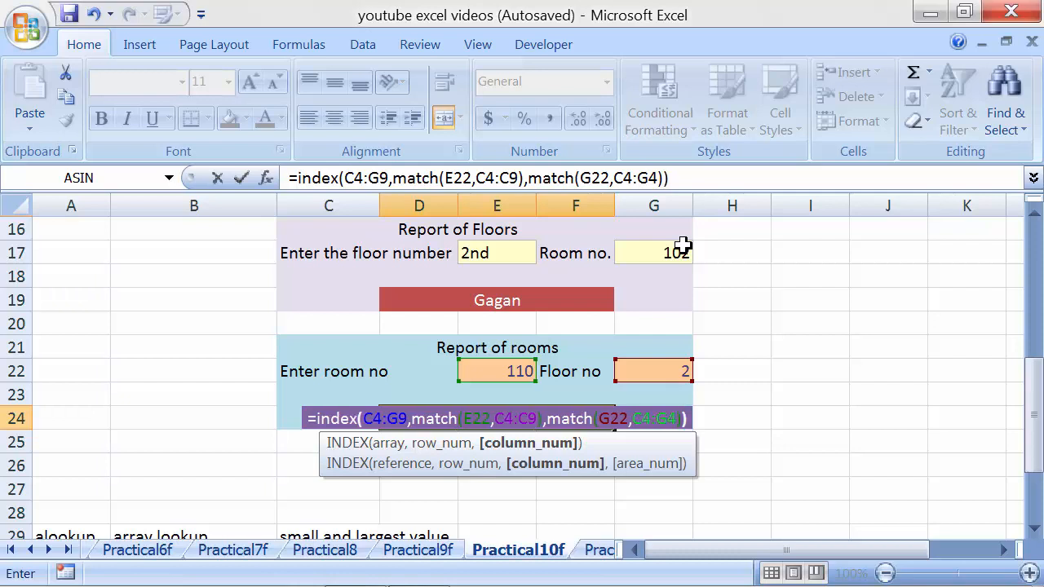
key("Return")
- Set the room number in E22 of the room report to 105
key("Up")
key("Up")
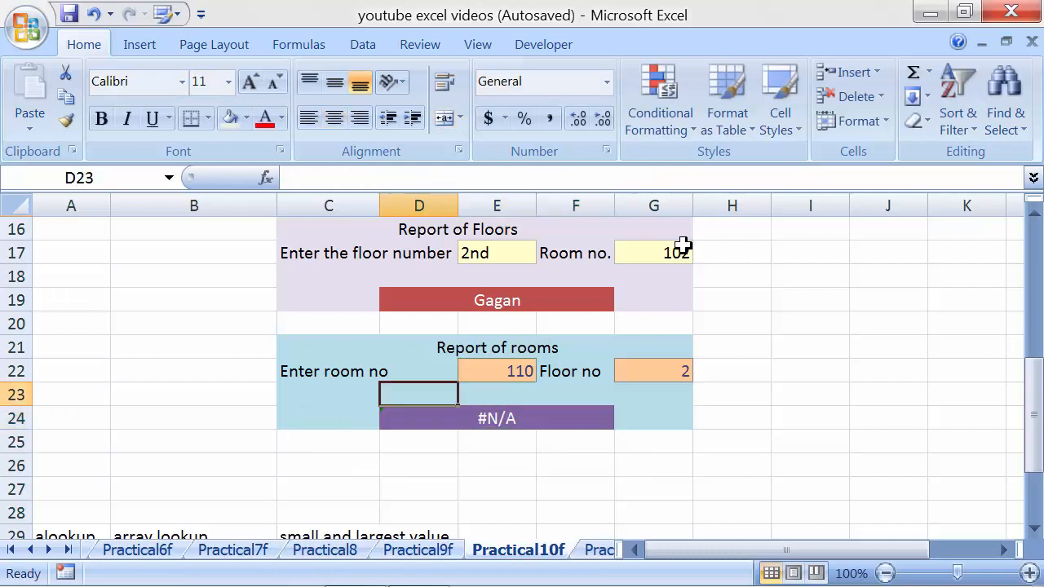
key("Up")
key("Right")
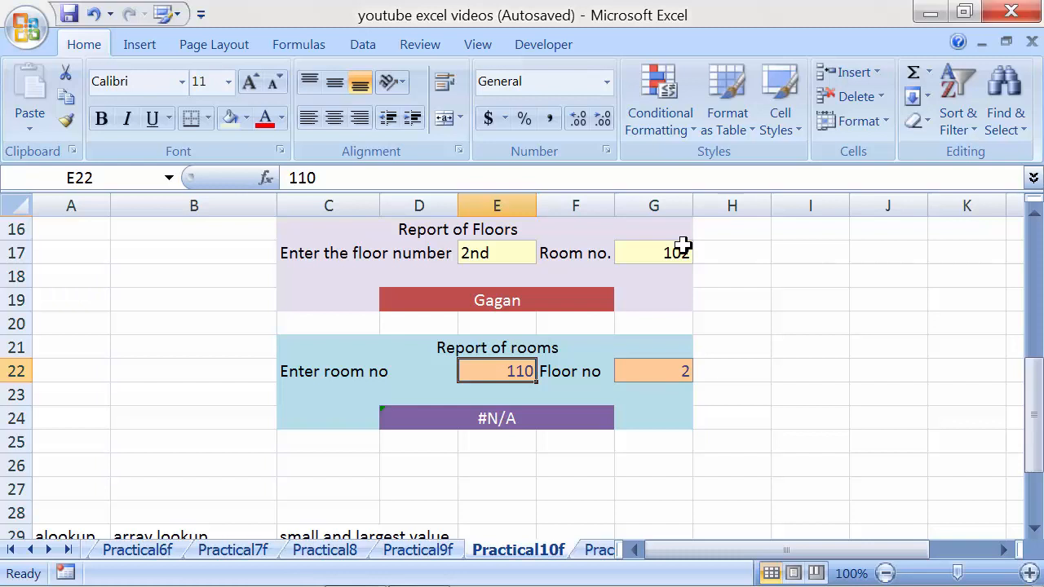
type("10")
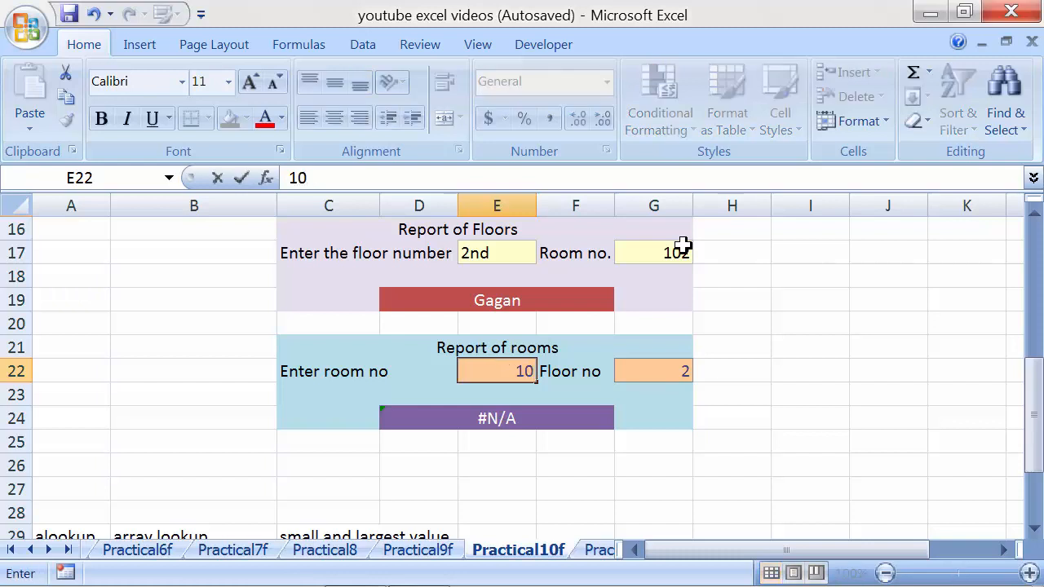
type("5")
key("Return")
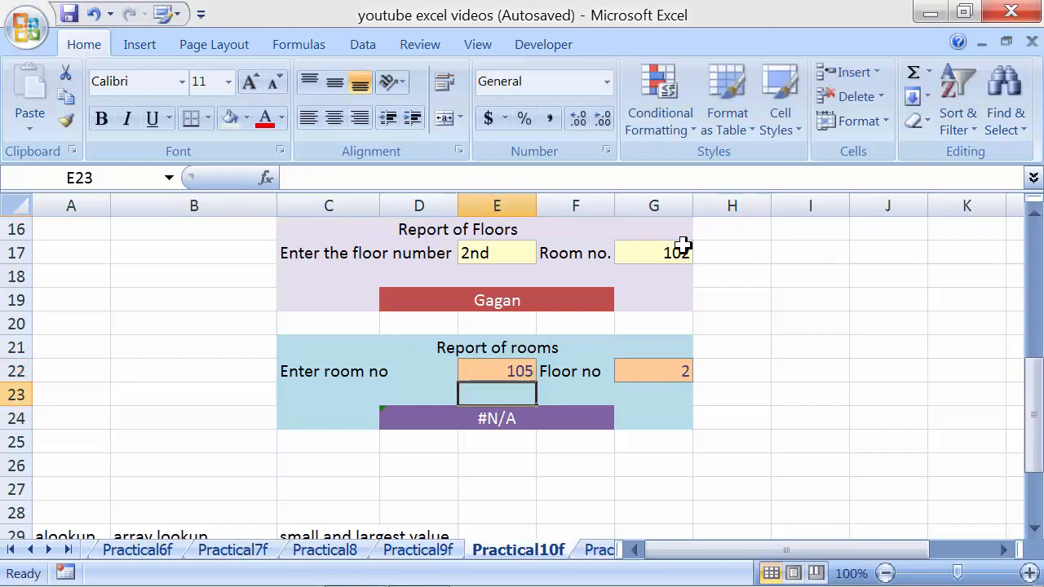
- Set the floor number in G22 of the room report to 3rd
key("Up")
key("Right")
key("Right")
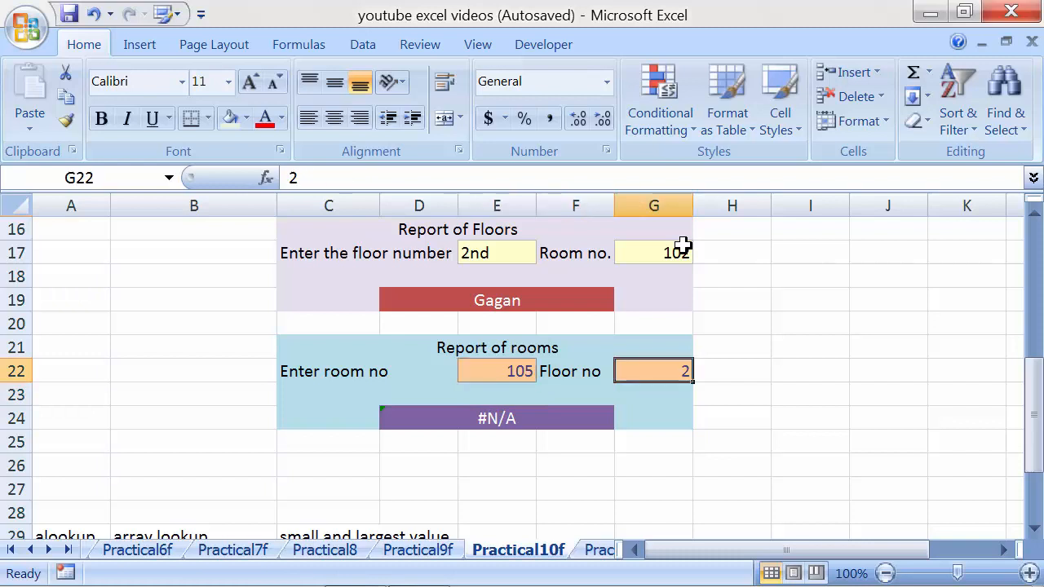
type("3rd")
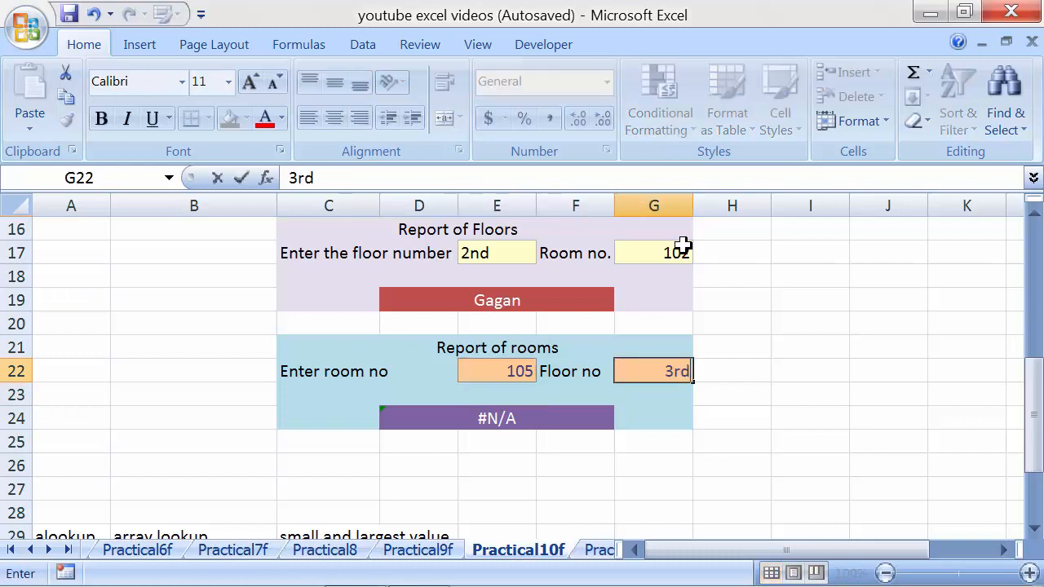
key("Return")
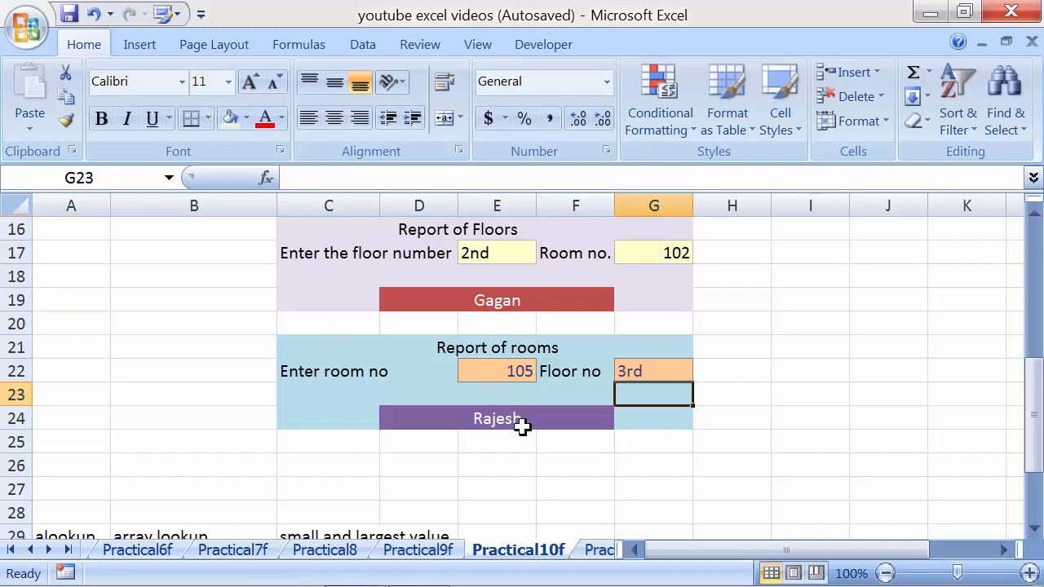
- Examine the room table C4:G9, including its room number column and floor headings, against the room report
scroll(522, 426, "up", 5)
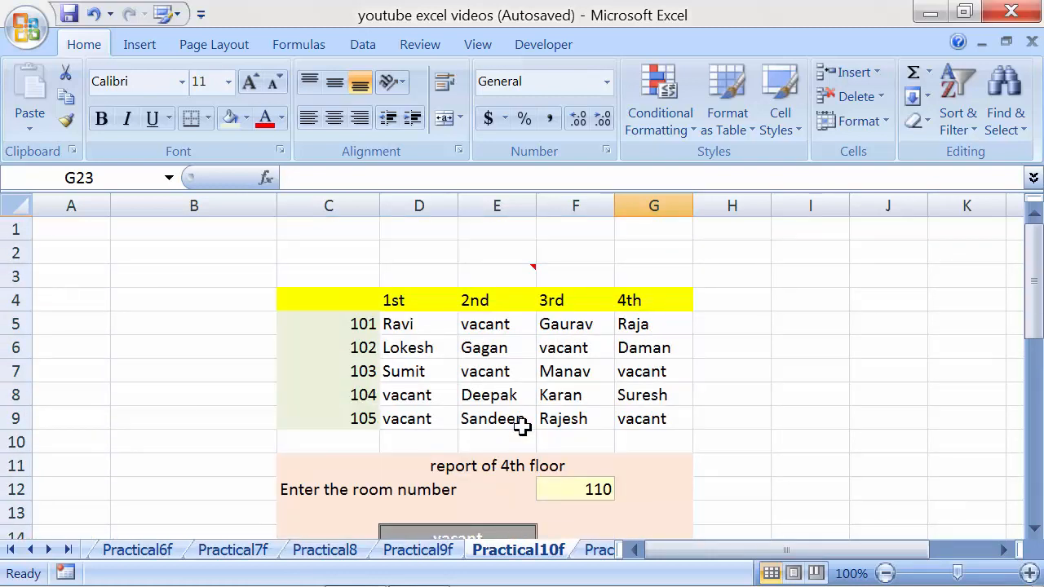
scroll(522, 426, "down", 1)
left_click(347, 229)
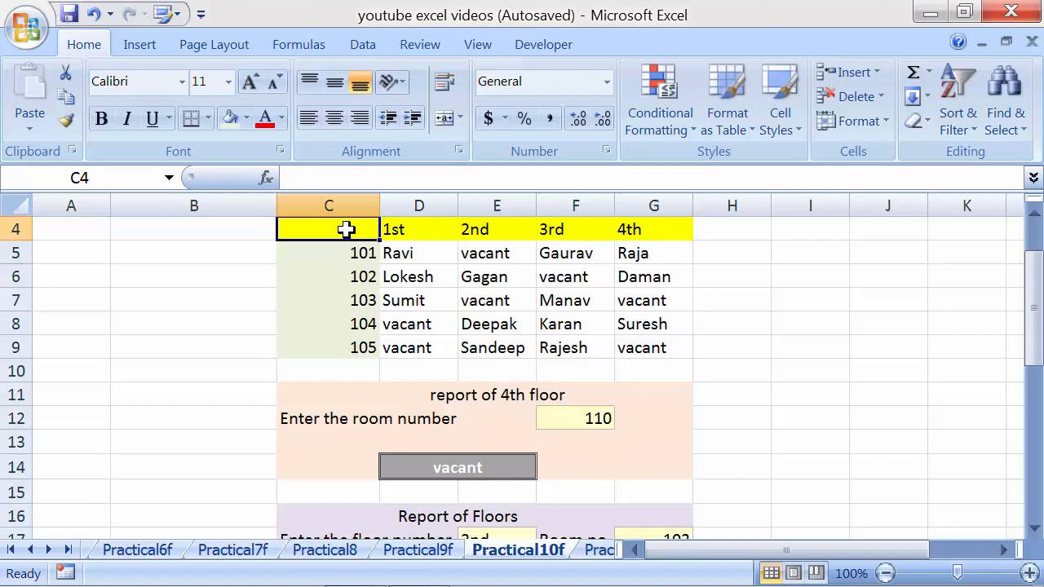
left_click(354, 349)
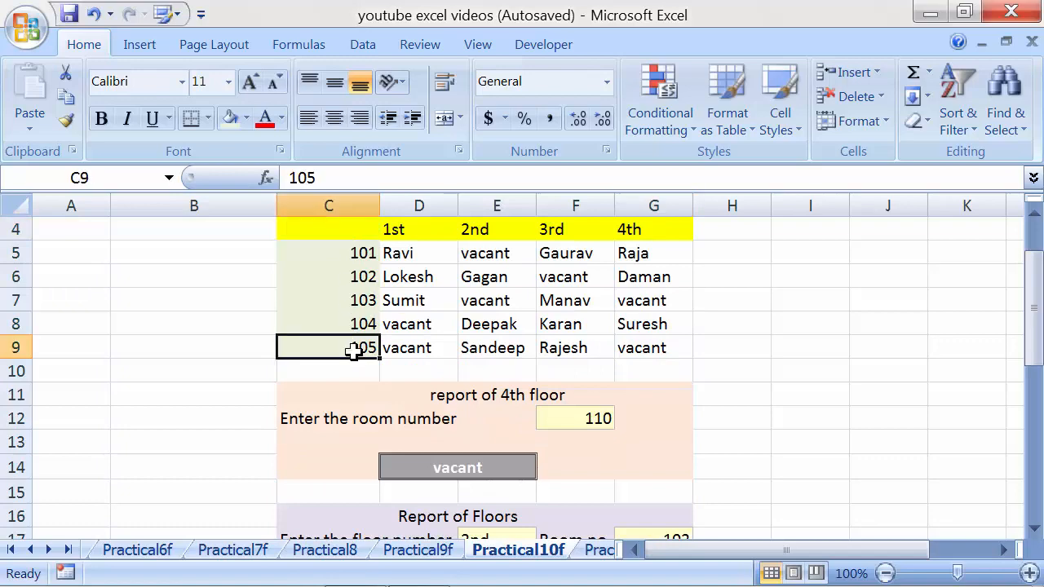
scroll(353, 351, "down", 3)
scroll(353, 350, "up", 3)
left_click_drag(341, 233, 659, 336)
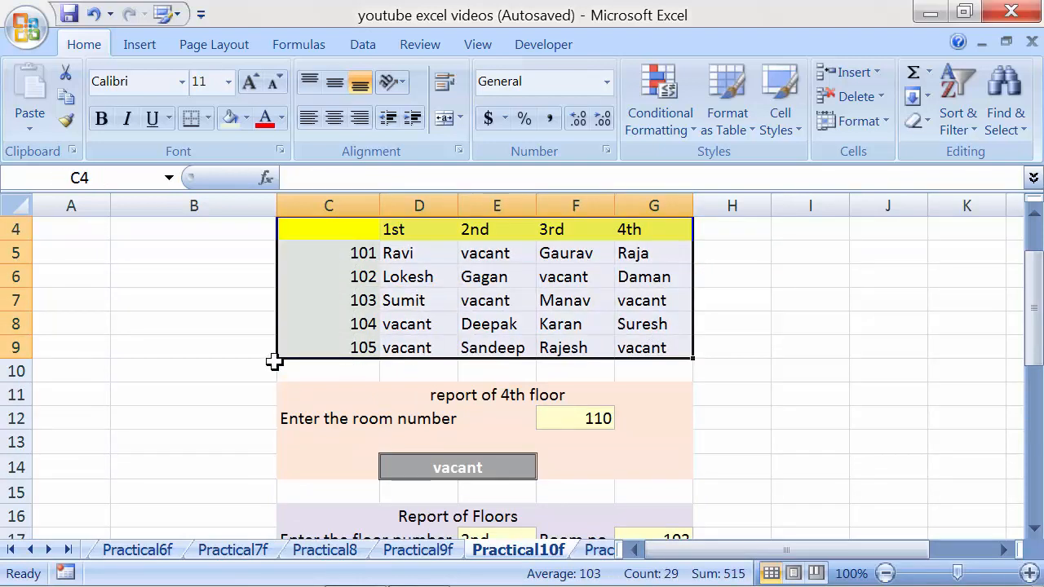
left_click(324, 347)
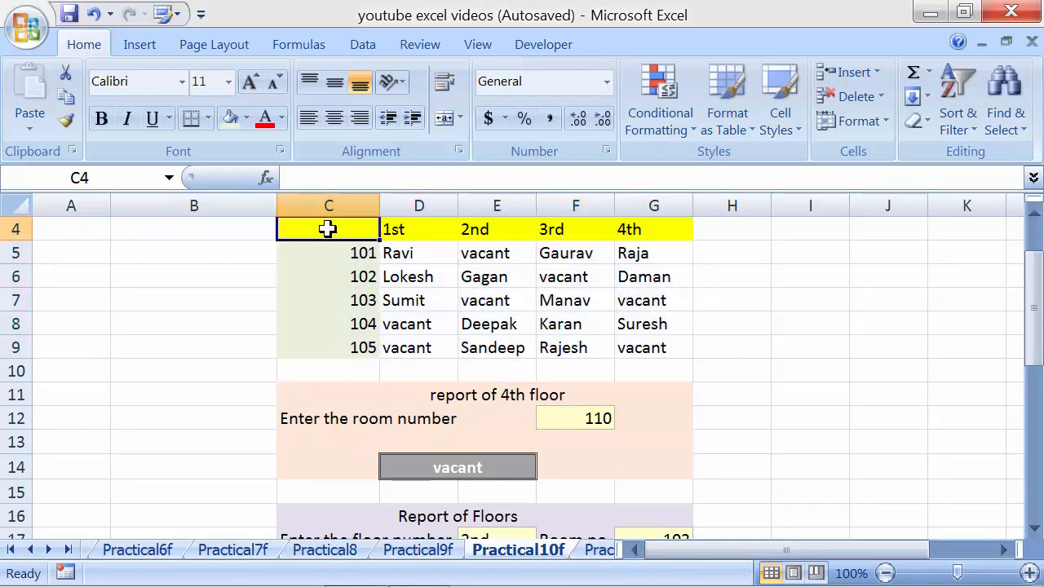
left_click_drag(326, 226, 657, 346)
left_click(479, 234)
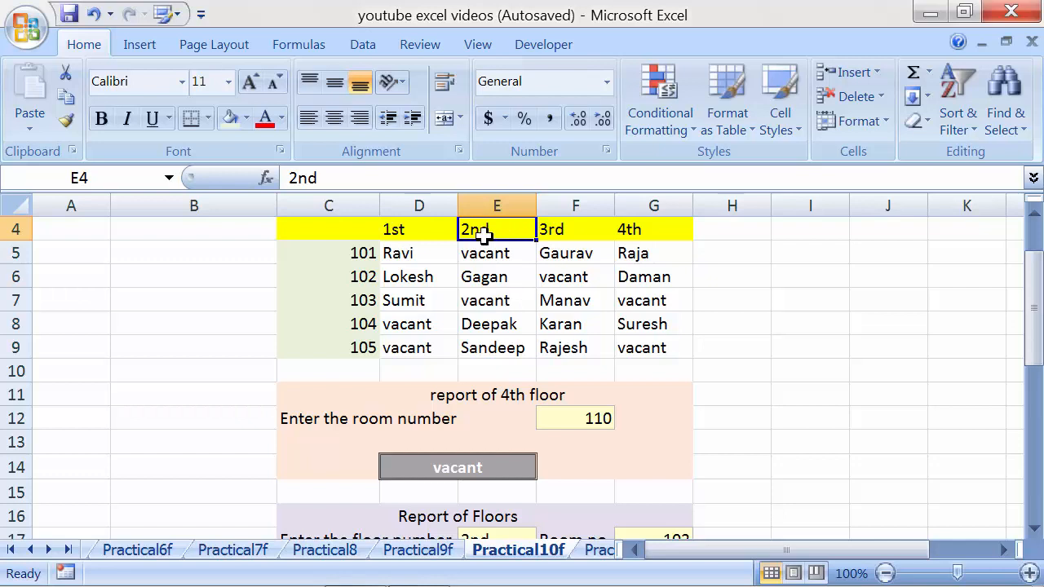
scroll(485, 234, "down", 4)
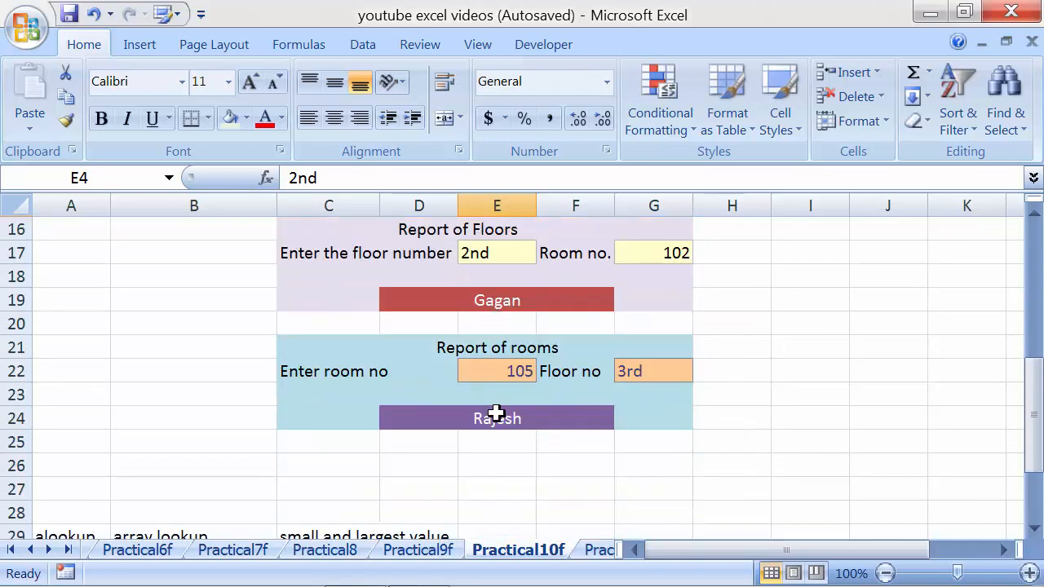
- Review the INDEX formula in D24 and compare its result with table cell F9
left_click(496, 415)
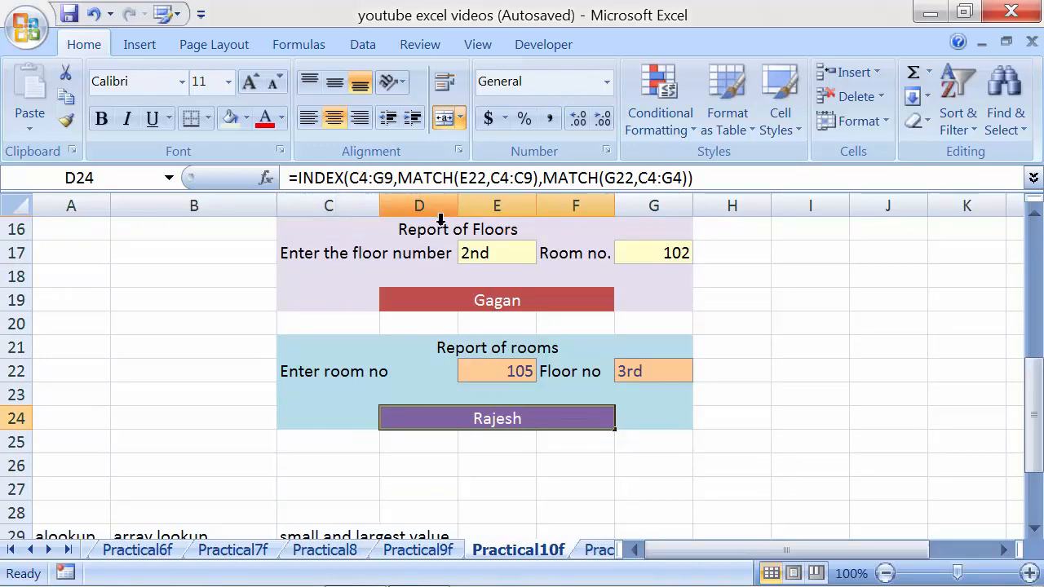
scroll(440, 237, "up", 5)
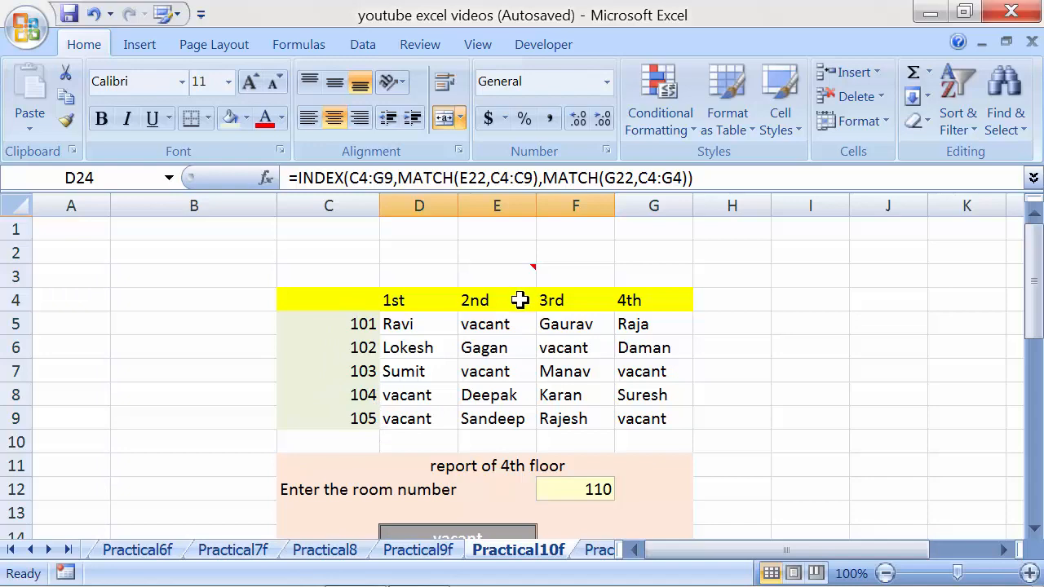
scroll(514, 424, "down", 4)
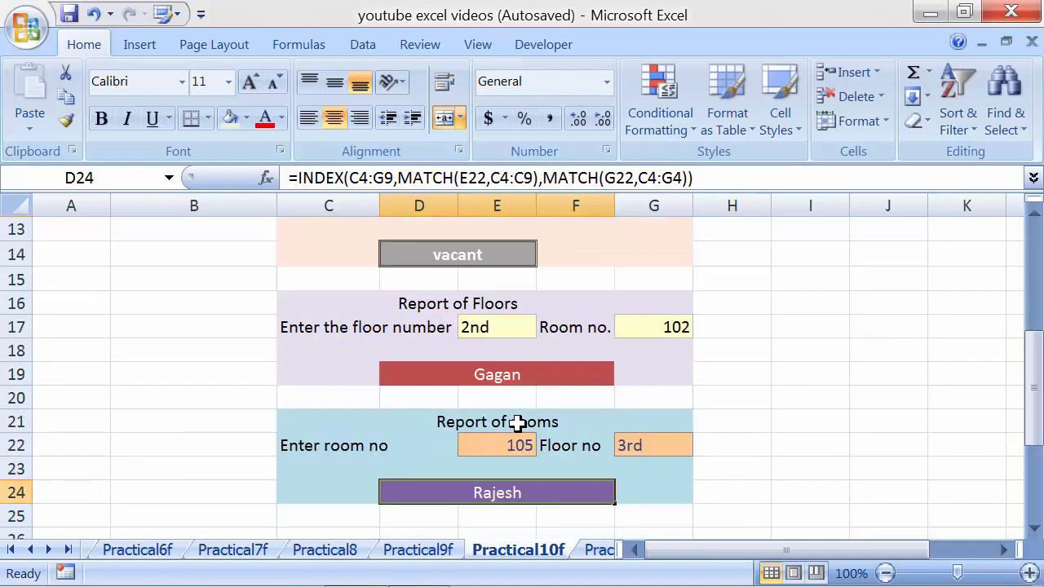
scroll(518, 423, "up", 4)
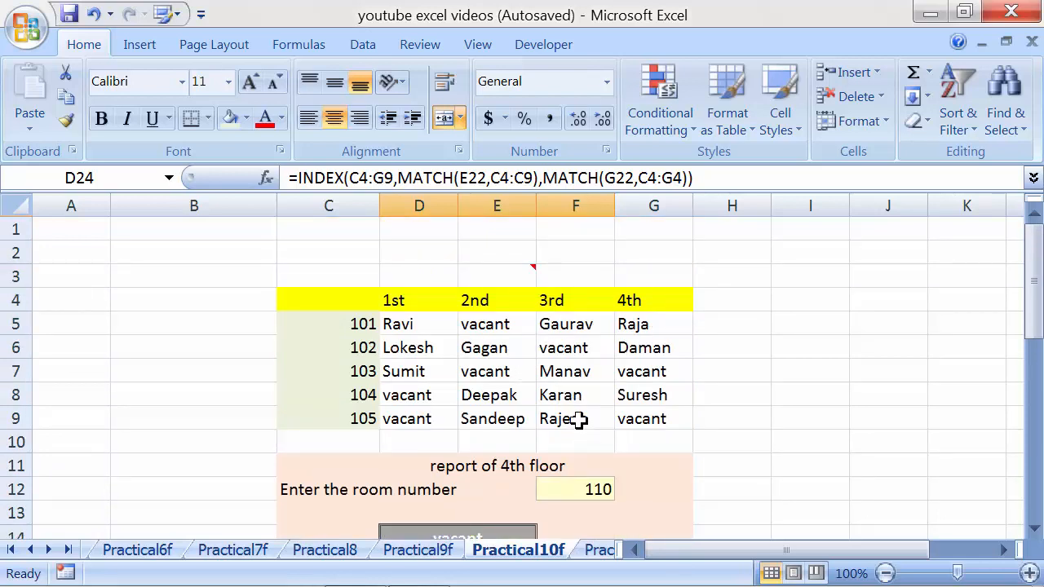
left_click(578, 419)
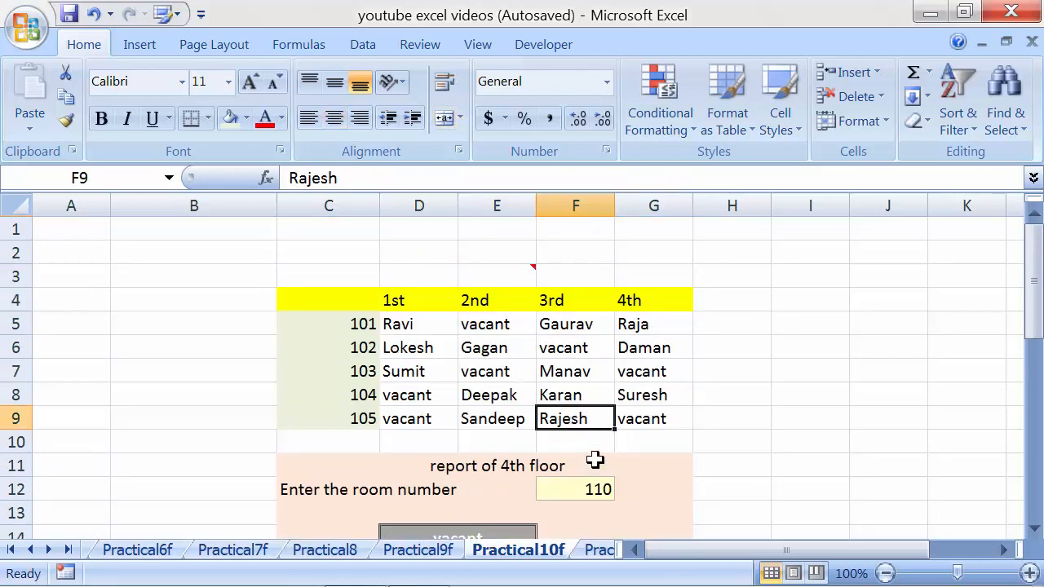
scroll(596, 461, "down", 5)
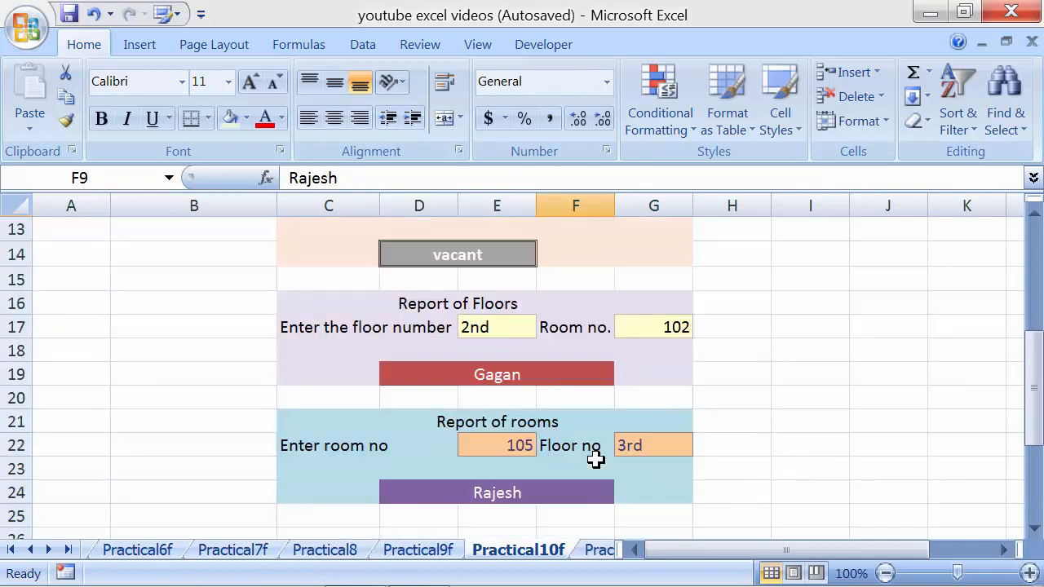
- Trace how the formula in D24 finds the guest where the room 105 row meets the 3rd floor column
left_click(497, 418)
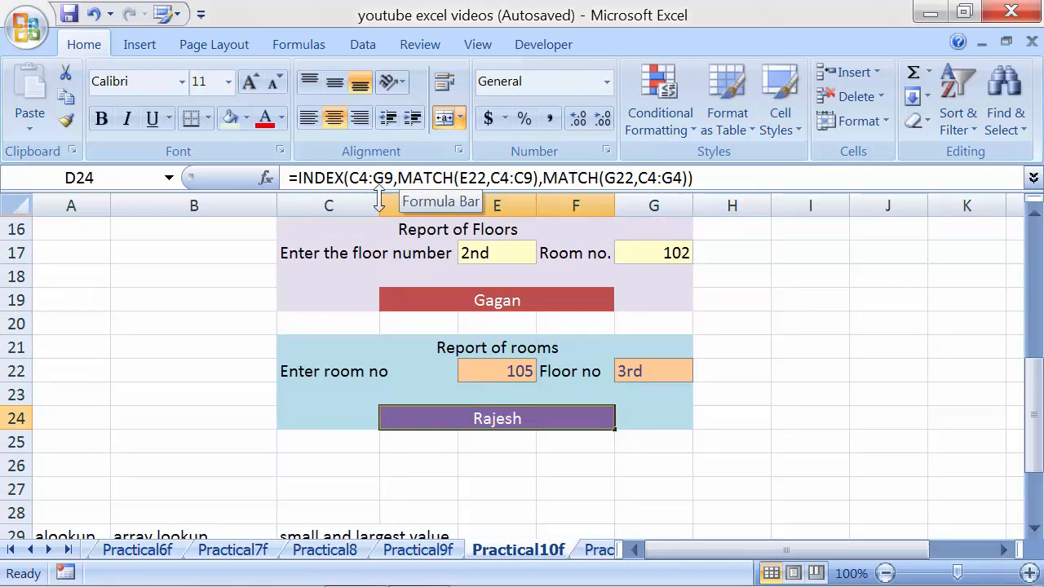
scroll(454, 335, "up", 4)
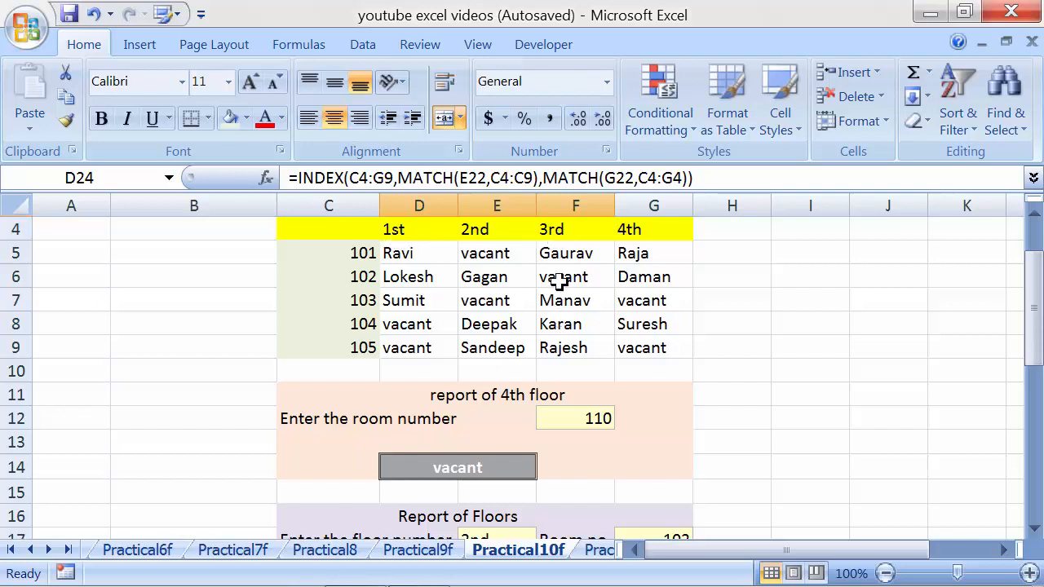
left_click(372, 342)
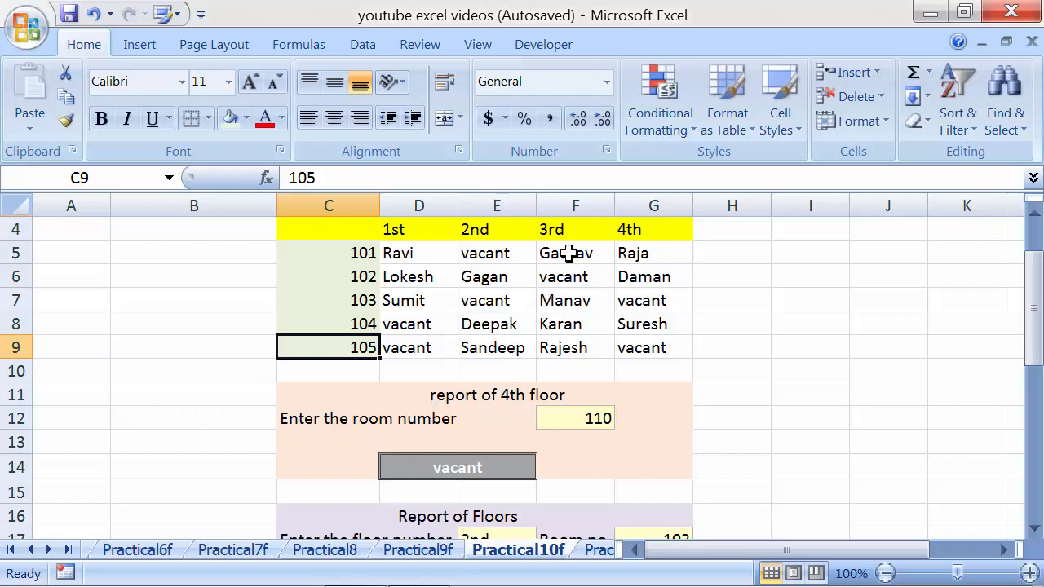
left_click(573, 346)
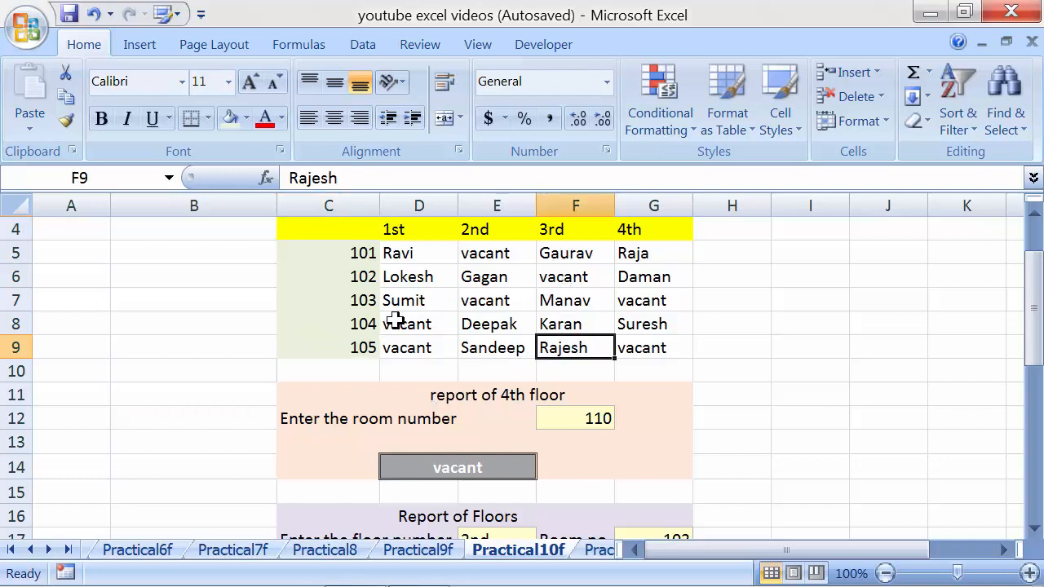
left_click(363, 347)
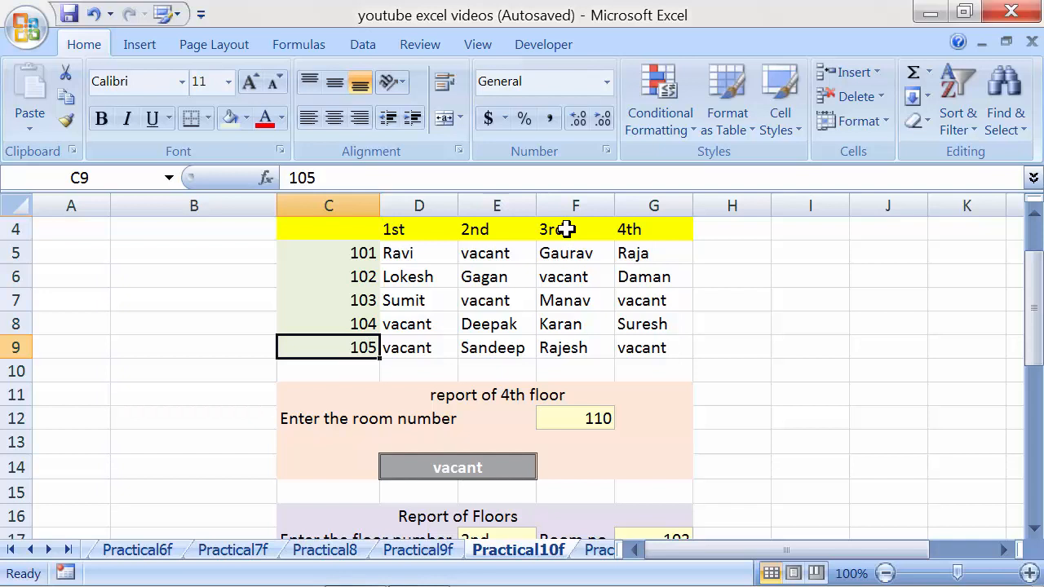
left_click(572, 351)
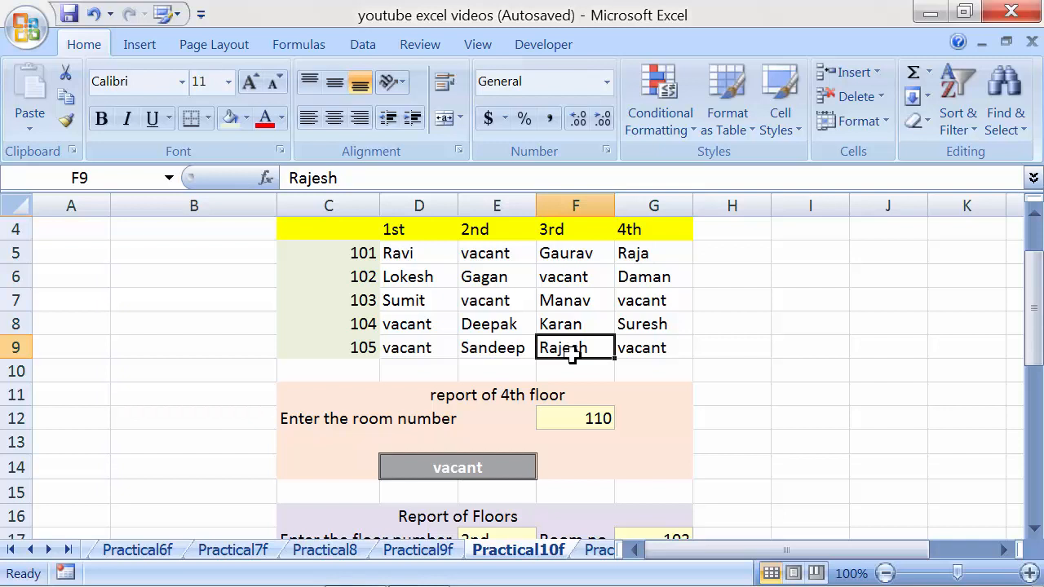
scroll(571, 353, "down", 2)
scroll(547, 437, "down", 2)
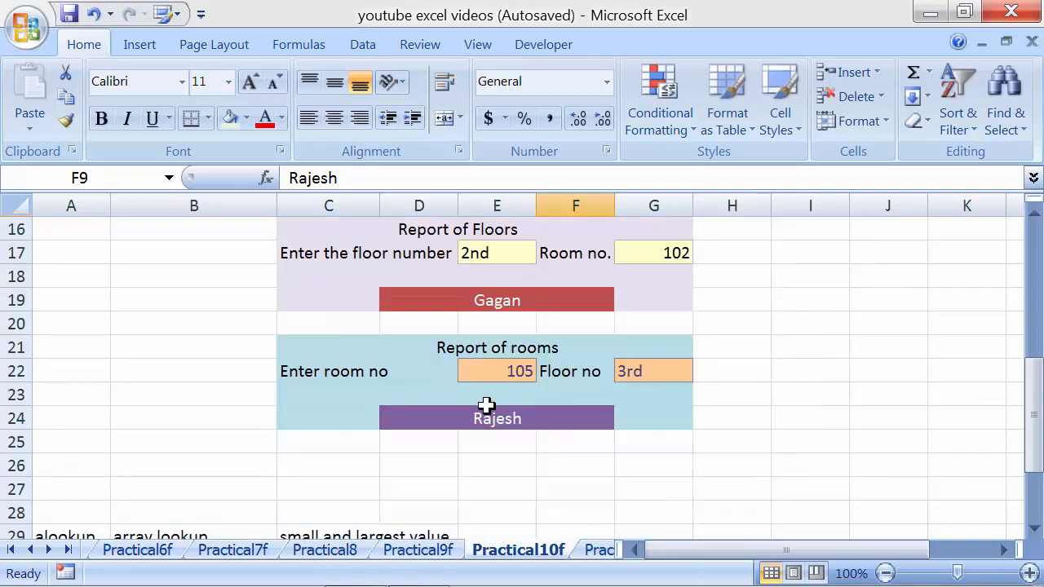
- Check the arguments of the INDEX formula in D24 against the room table and select the whole formula text
left_click(488, 422)
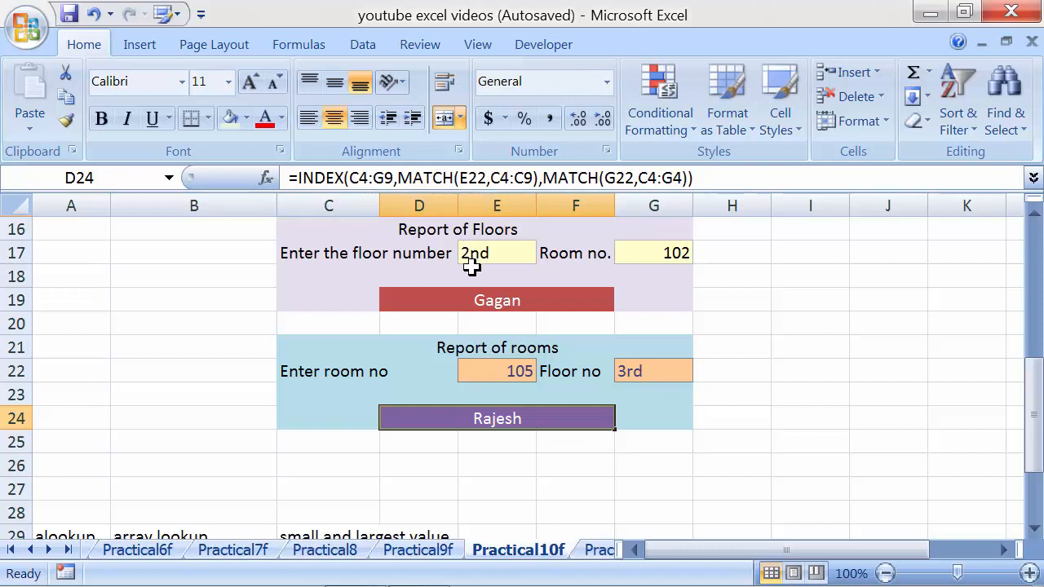
scroll(469, 271, "up", 3)
scroll(432, 257, "up", 1)
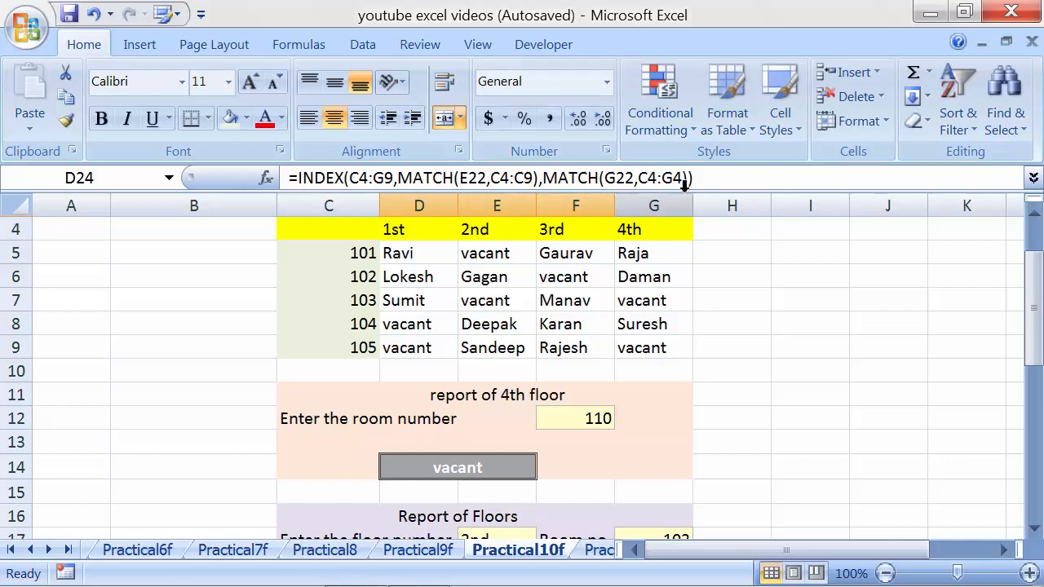
left_click_drag(706, 178, 288, 178)
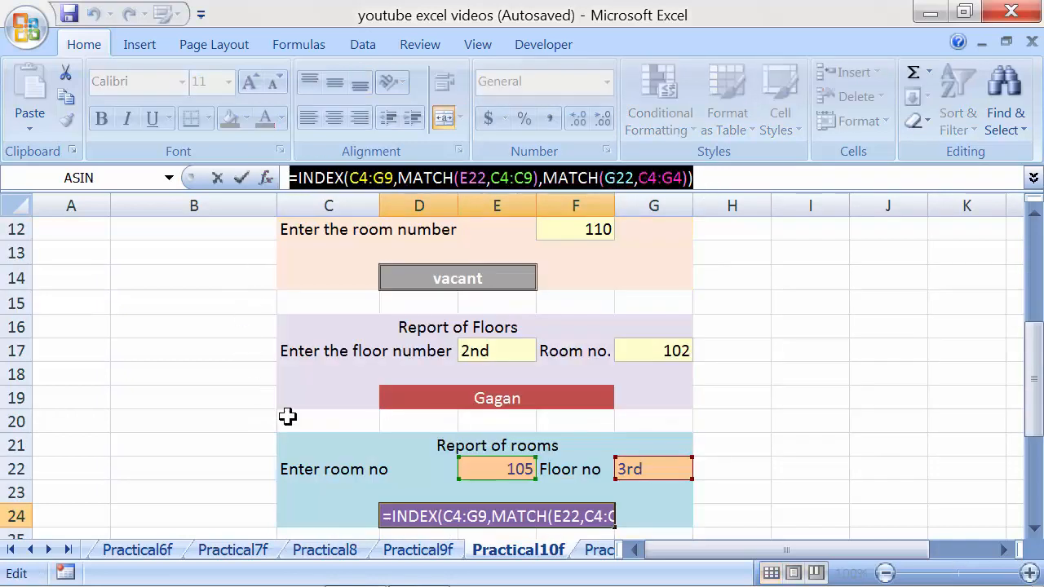